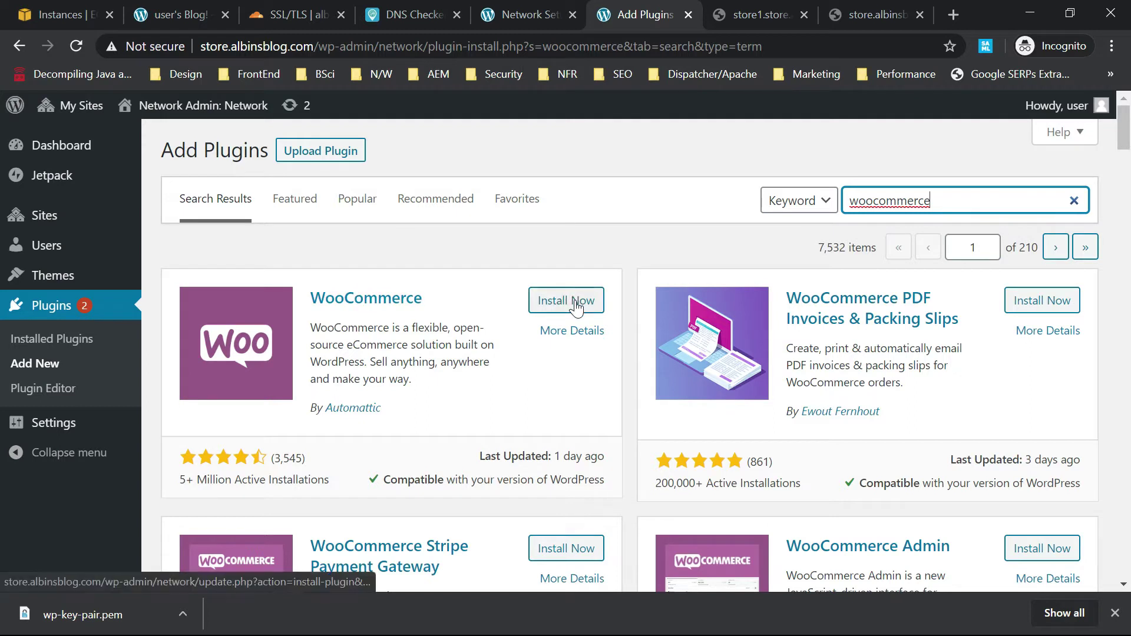
# Search the network plugin directory for 'woocommerce', with WooCommerce by Automattic at the top.
pyautogui.click(575, 304)
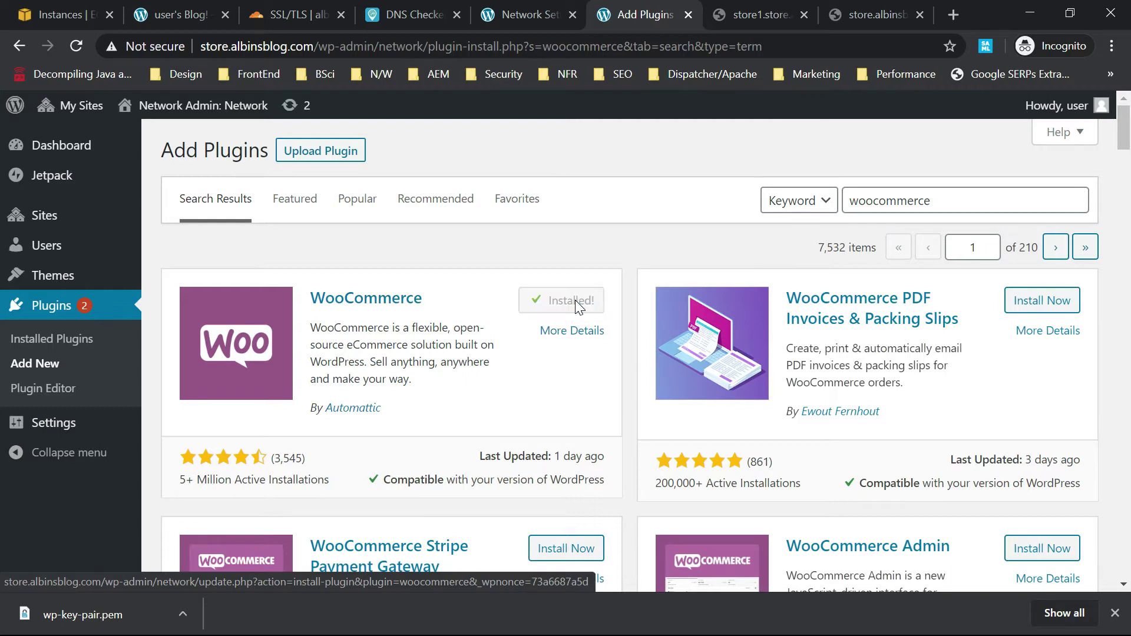
# Install WooCommerce and network-activate it so 2 plugins are active.
pyautogui.click(576, 307)
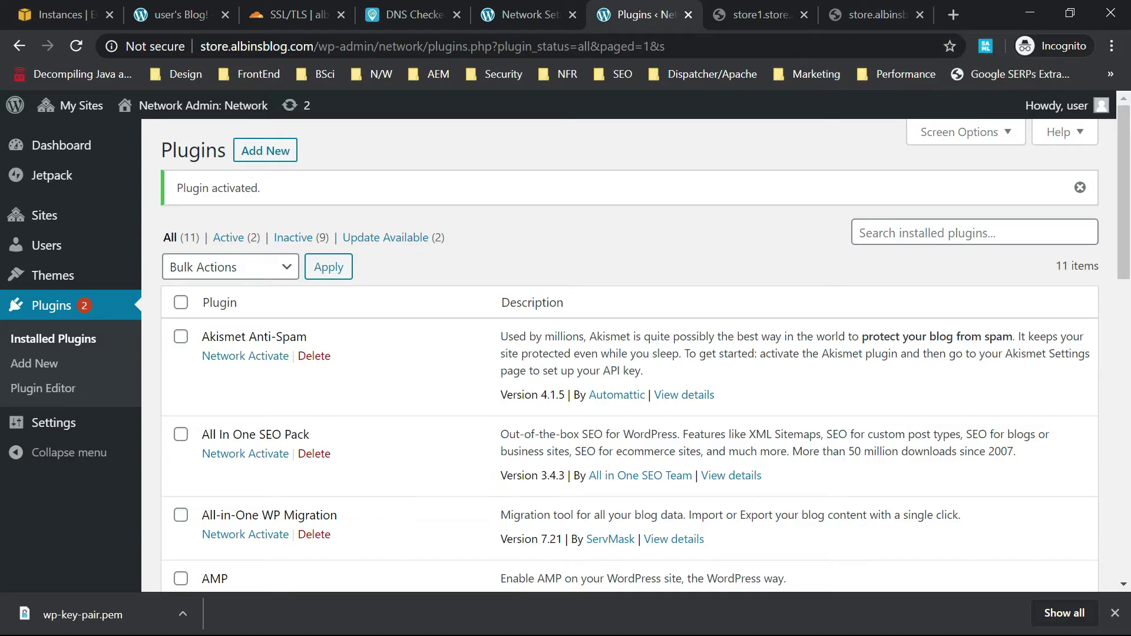
pyautogui.hotkey('alt', 'Tab')
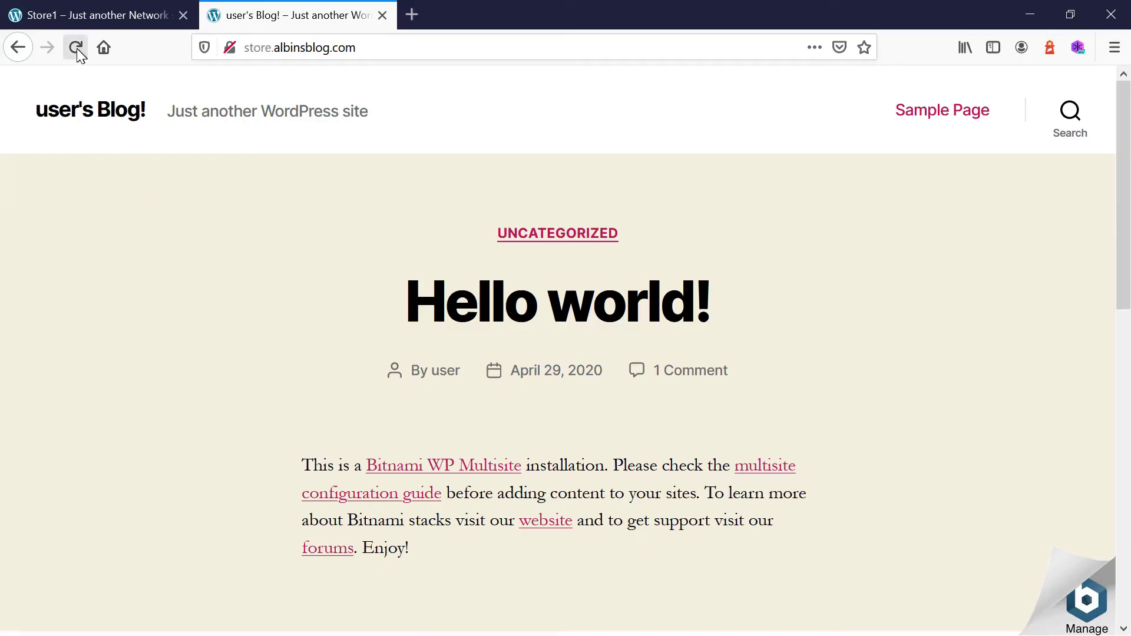
# Reload the main Blog tab and then the Store1 tab in Firefox.
pyautogui.click(77, 48)
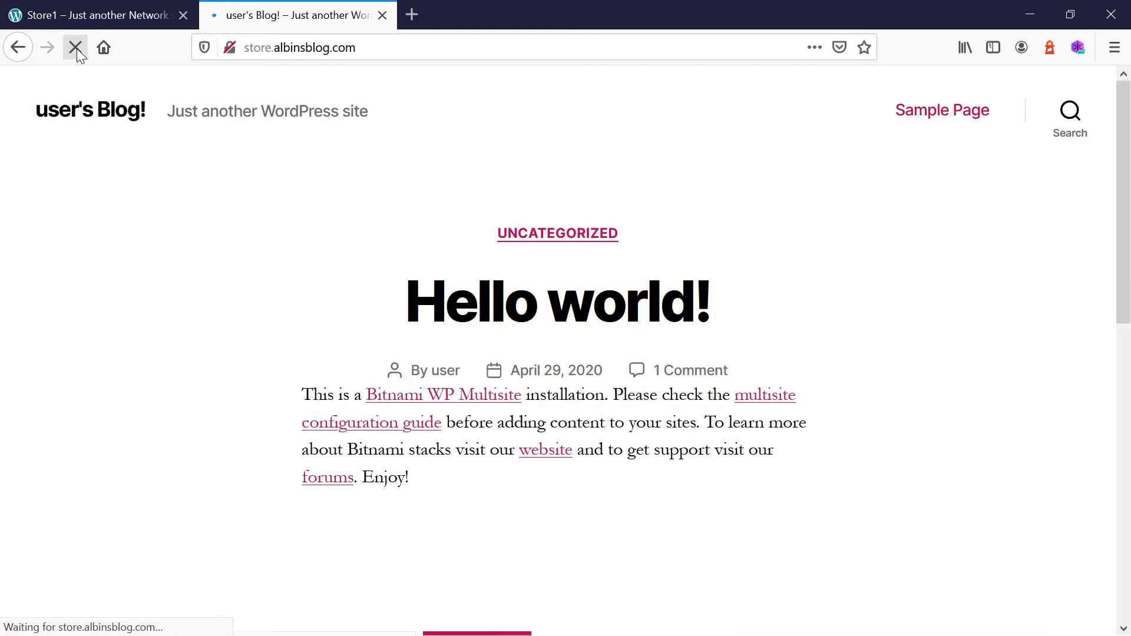
pyautogui.click(113, 15)
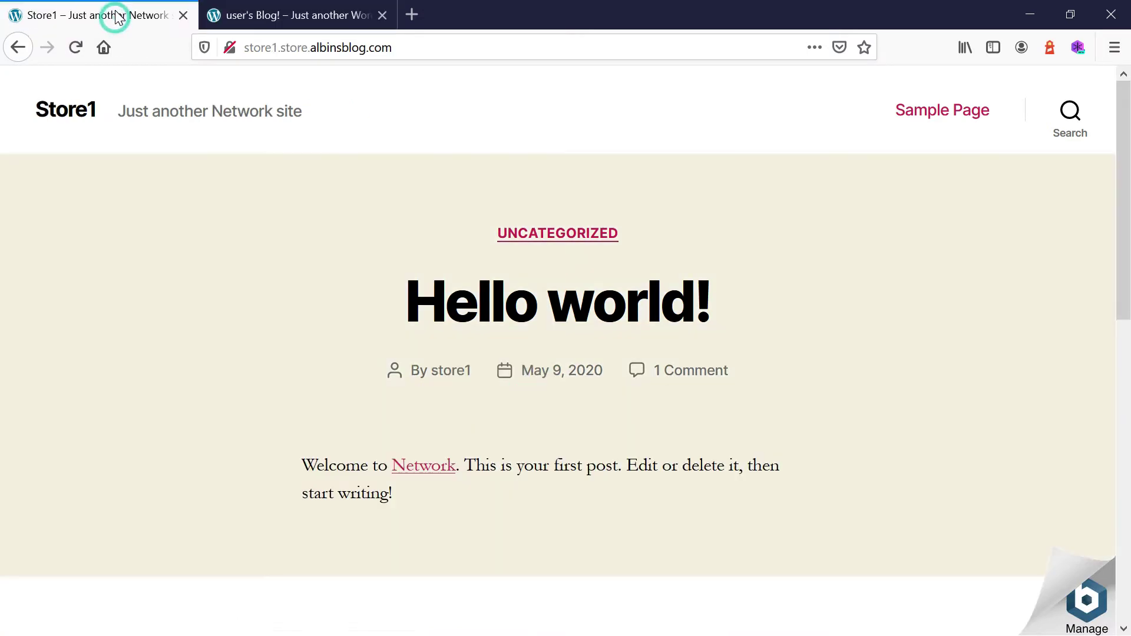
pyautogui.click(76, 48)
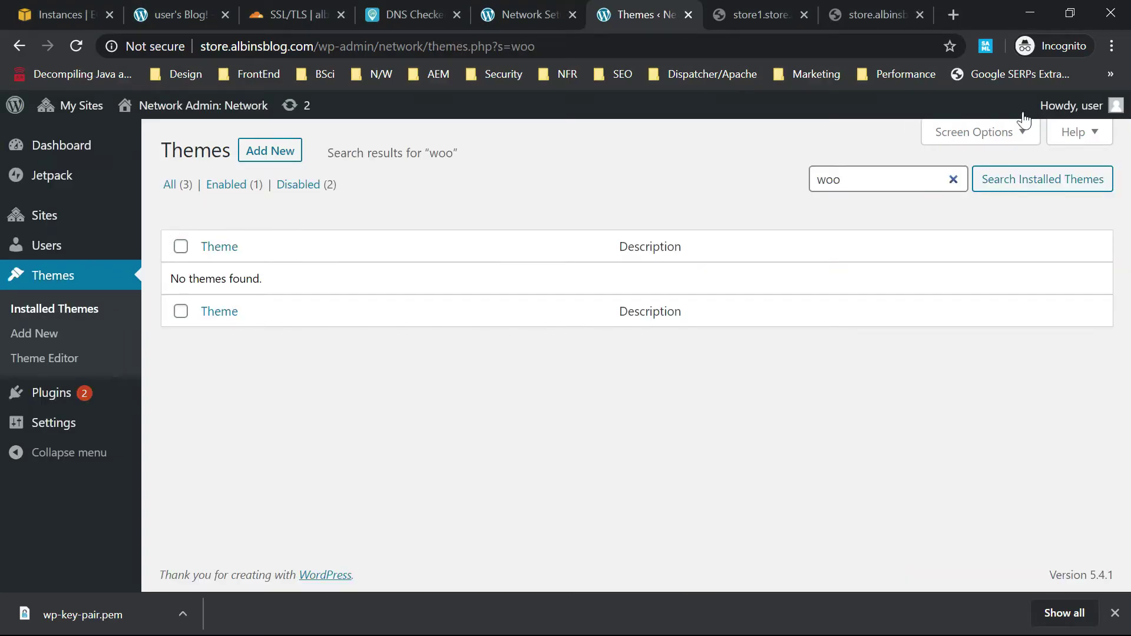
# Log out of WordPress and log back in with the saved username and account password.
pyautogui.moveTo(1067, 102)
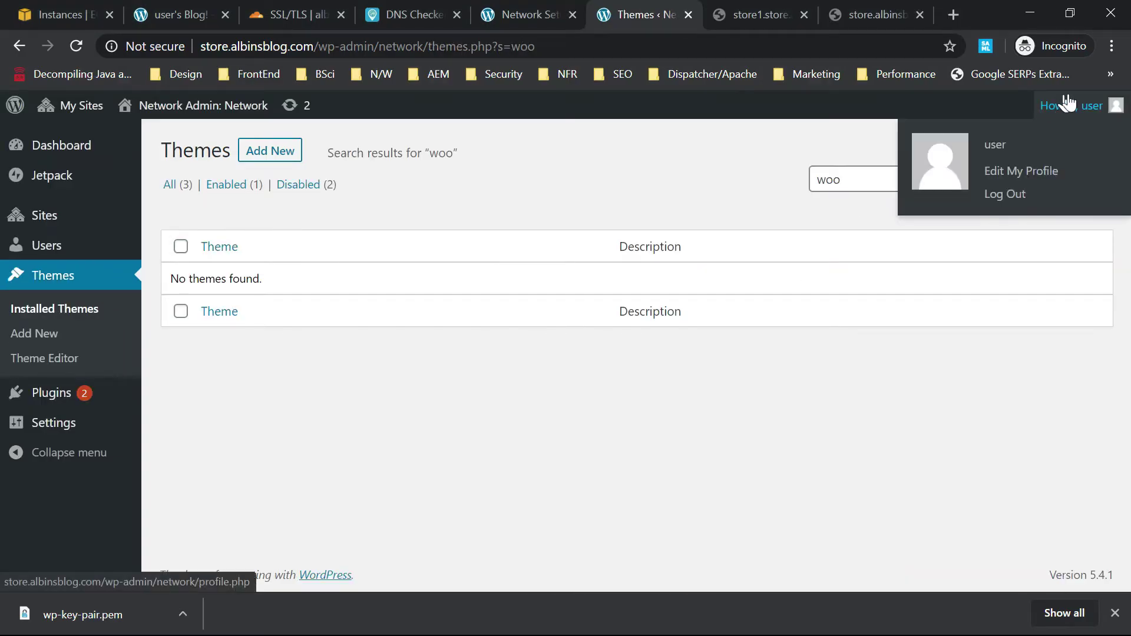
pyautogui.click(1114, 112)
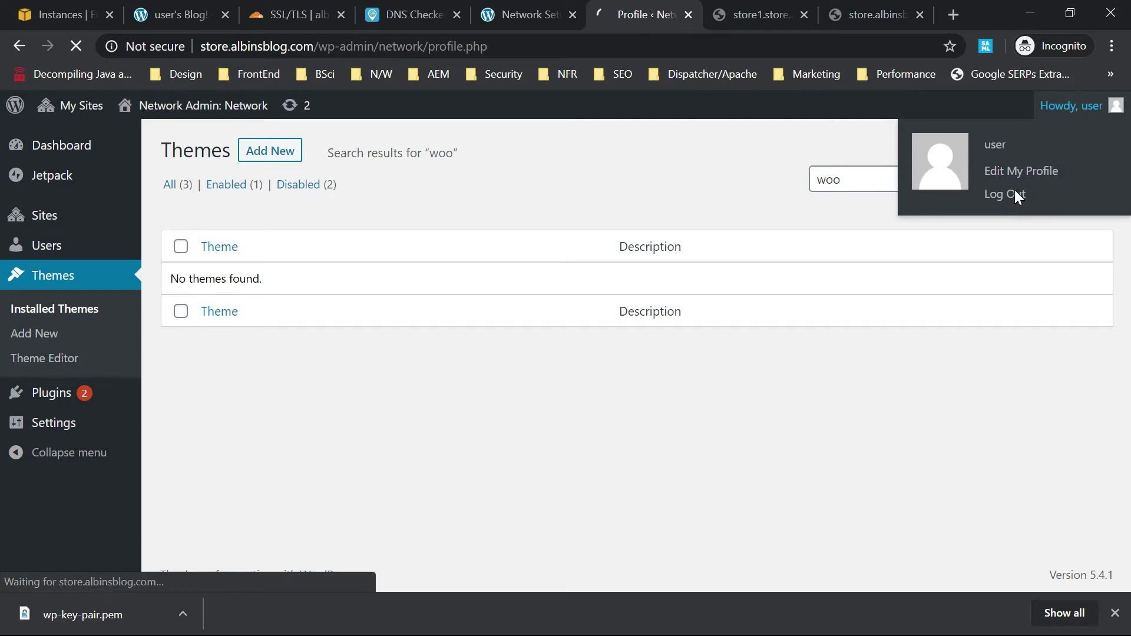
pyautogui.moveTo(1101, 104)
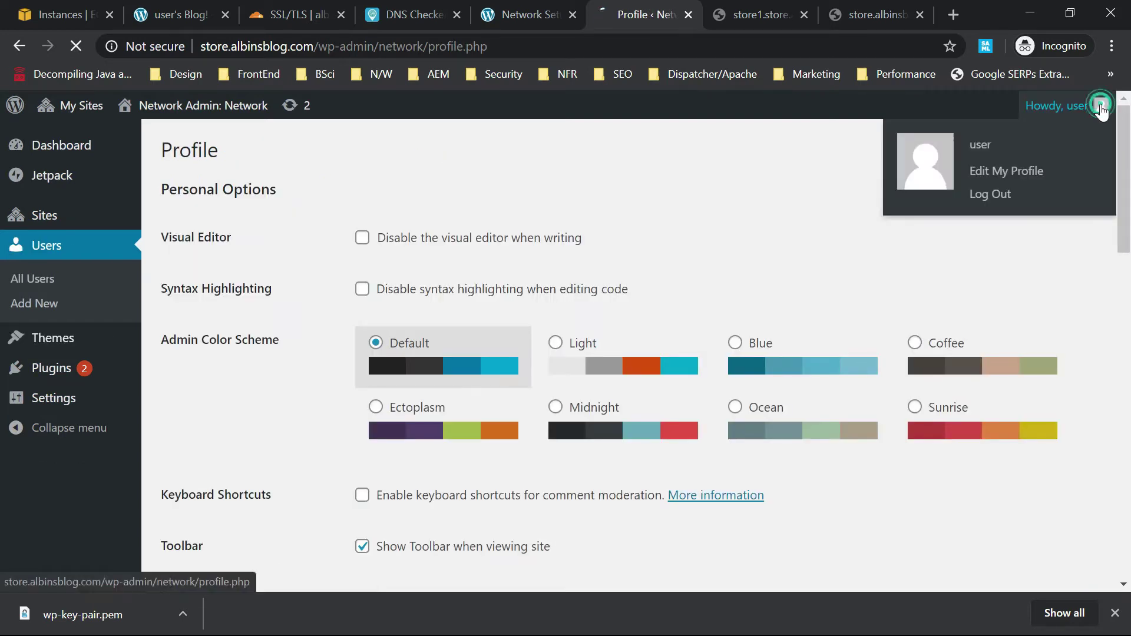
pyautogui.click(991, 193)
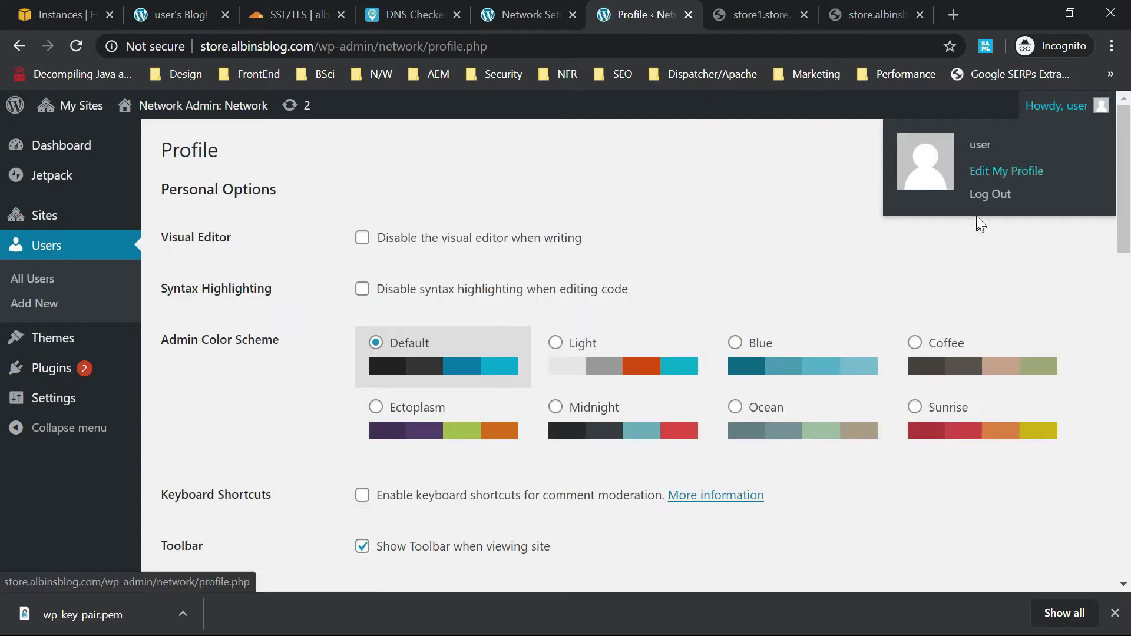
pyautogui.click(985, 195)
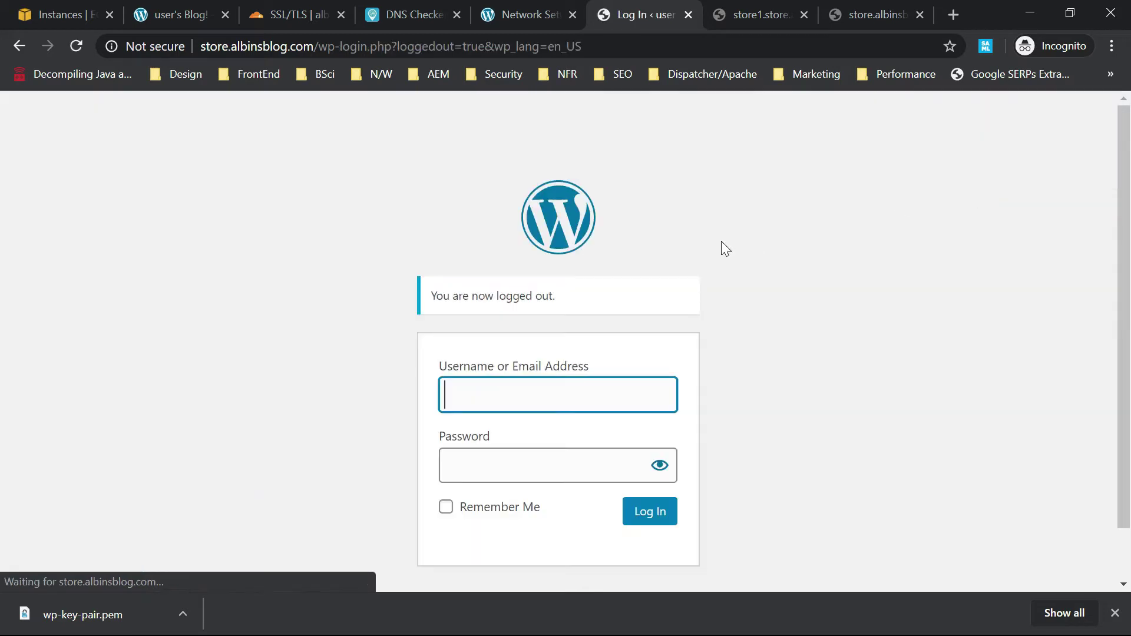
pyautogui.click(493, 393)
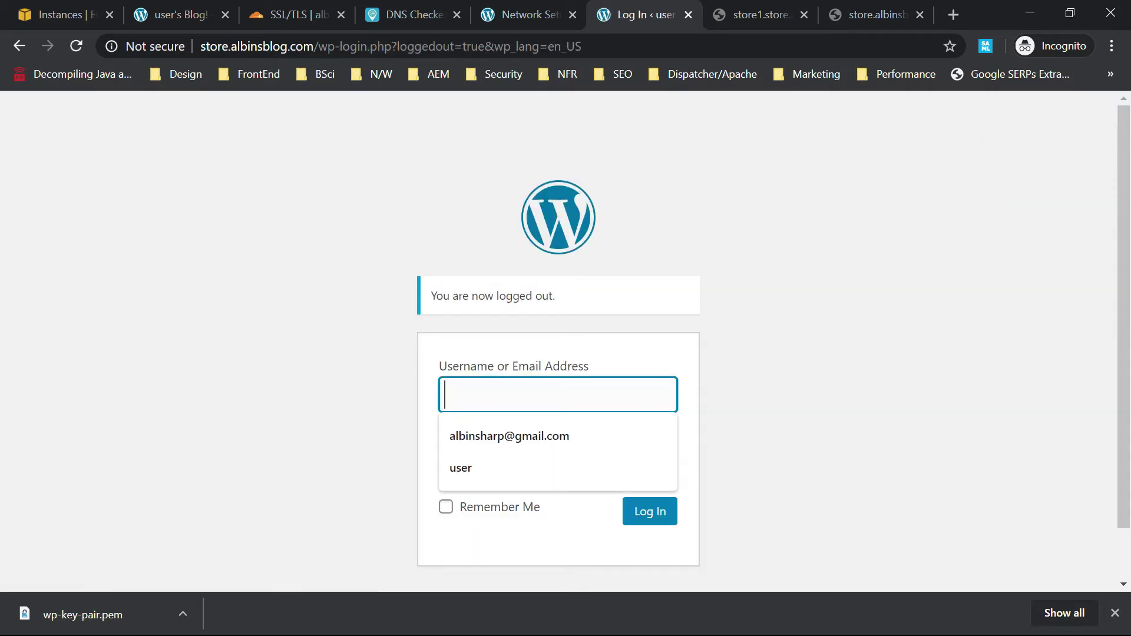
pyautogui.click(487, 472)
pyautogui.click(523, 464)
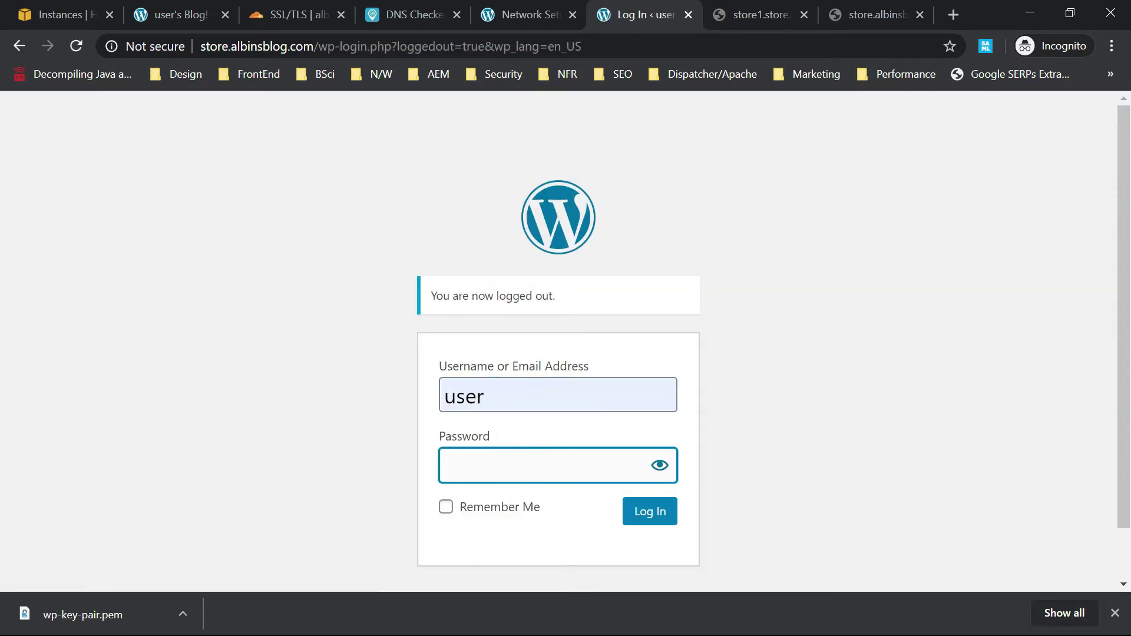
pyautogui.hotkey('ctrl', 'v')
pyautogui.click(646, 513)
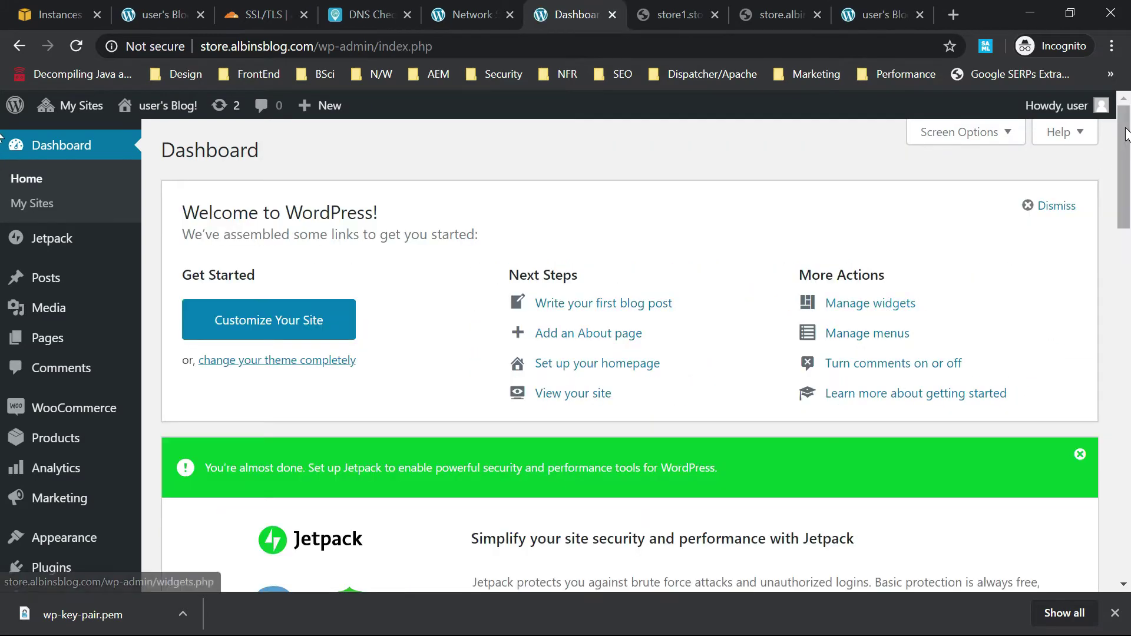
# Run the WooCommerce Setup Wizard from the dashboard notice and accept the new setup experience.
pyautogui.scroll(-5, 1126, 270)
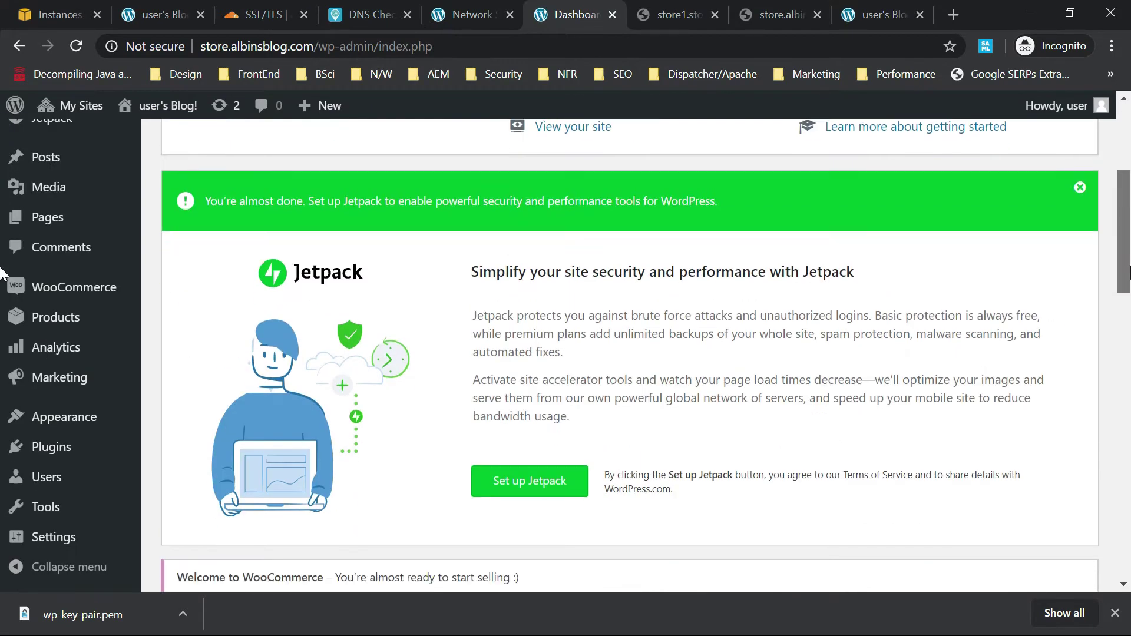
pyautogui.scroll(-5, 1127, 272)
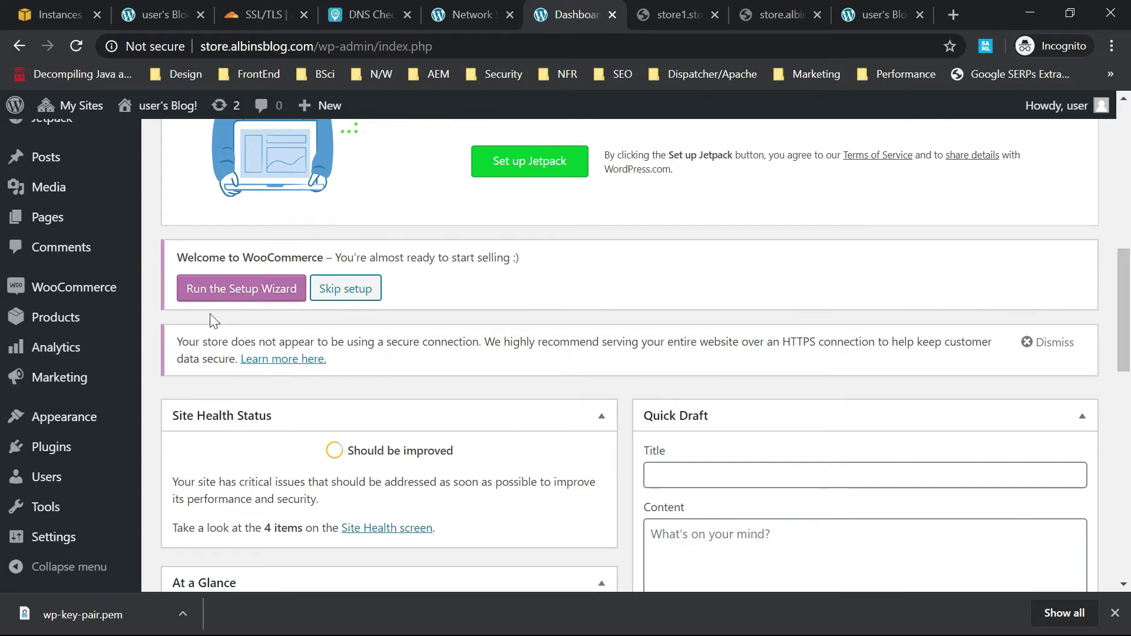
pyautogui.click(224, 298)
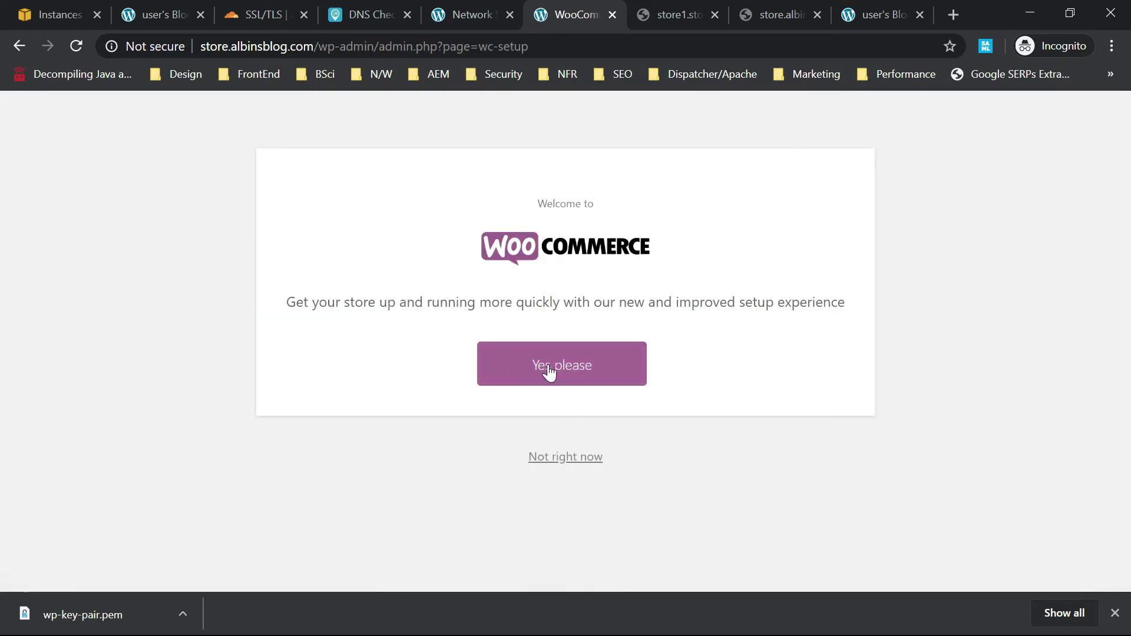
pyautogui.click(548, 365)
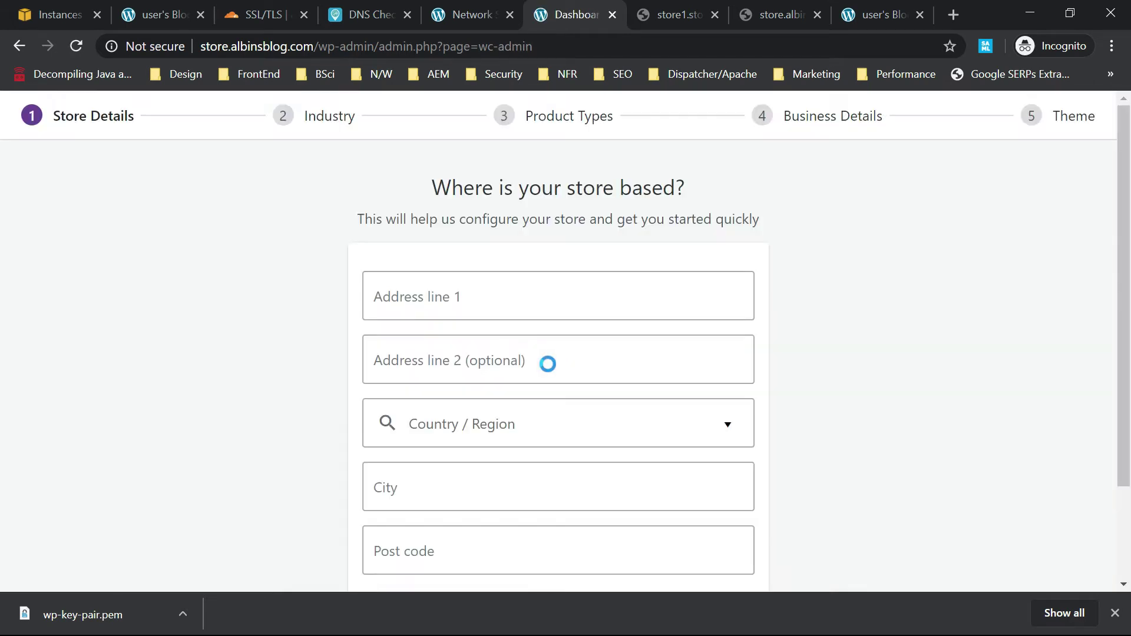
# Fill in the store address by autofilling from the Minnesota suggestion.
pyautogui.click(479, 306)
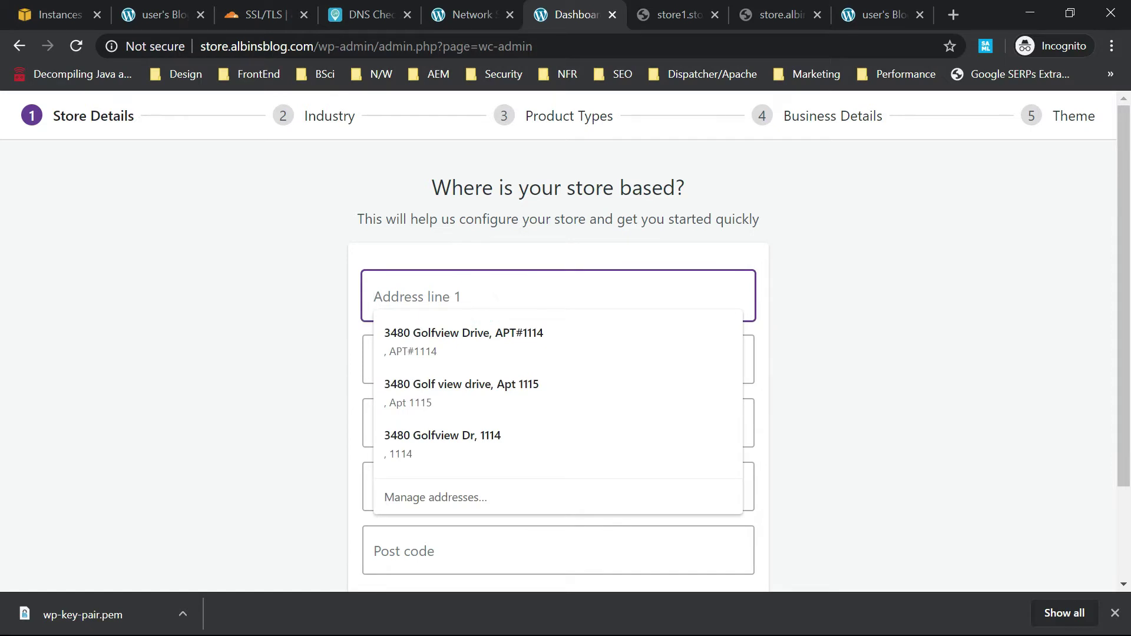
pyautogui.write('test')
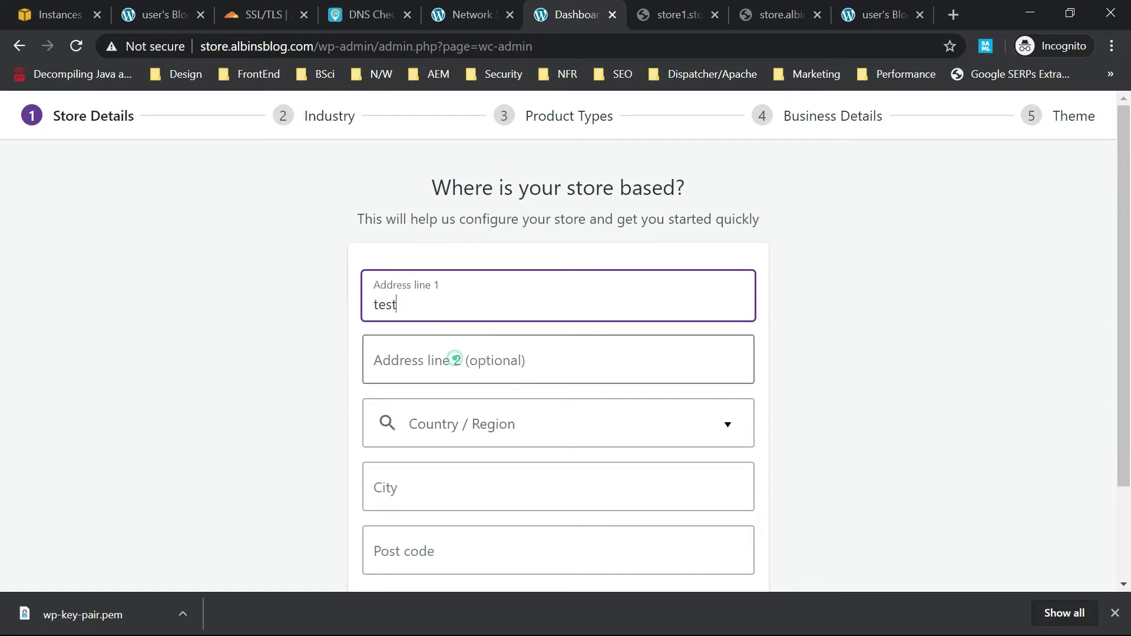
pyautogui.click(454, 358)
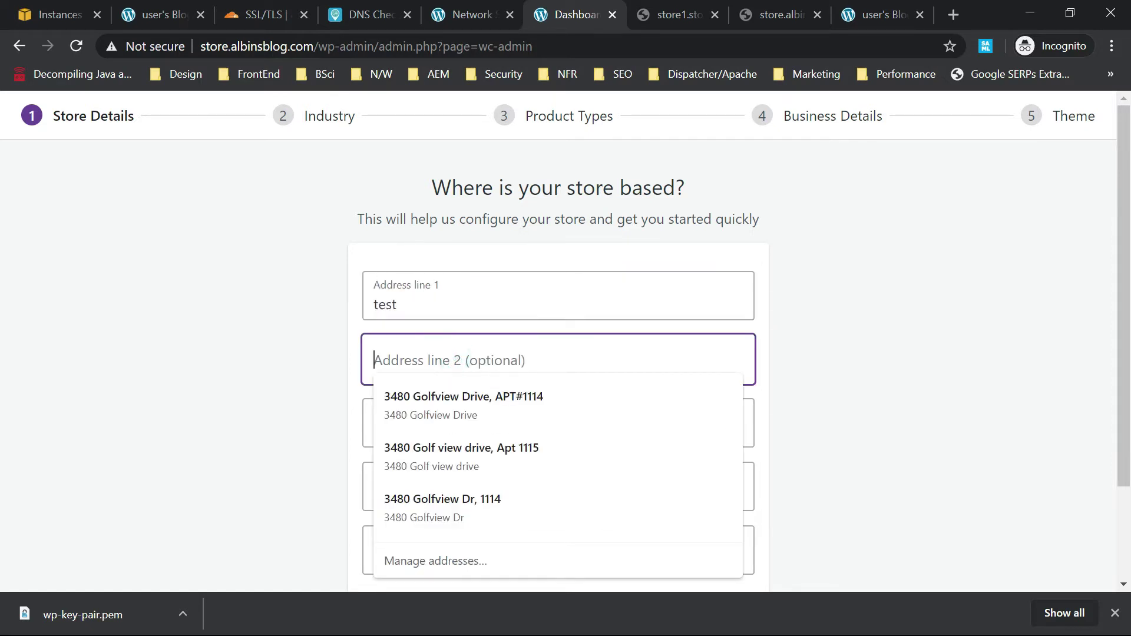
pyautogui.write('test')
pyautogui.click(587, 417)
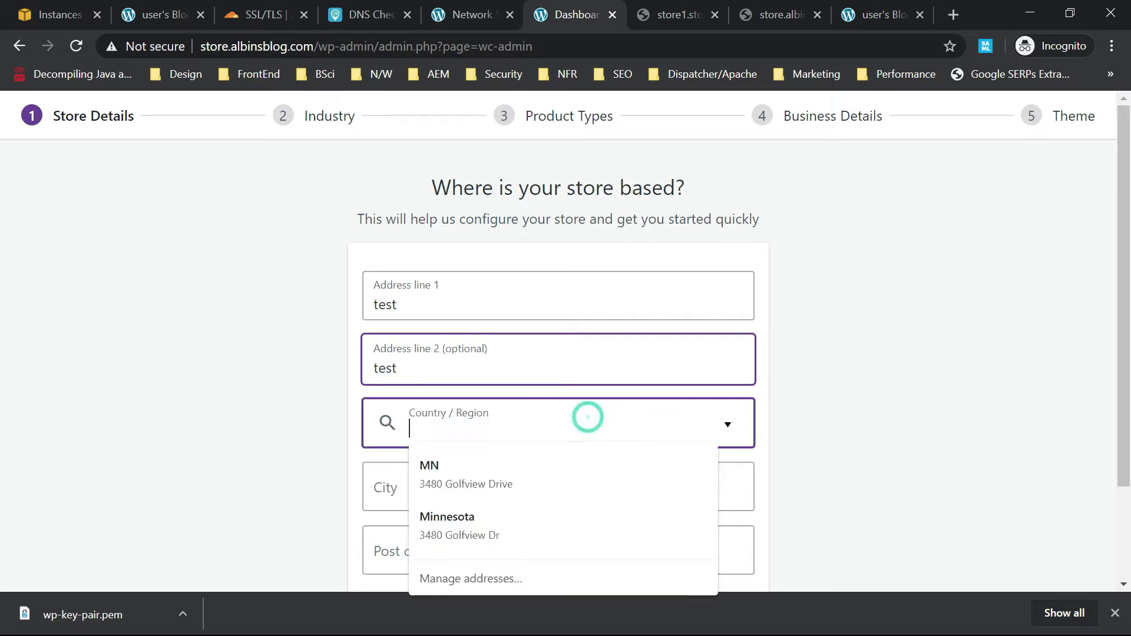
pyautogui.write('min')
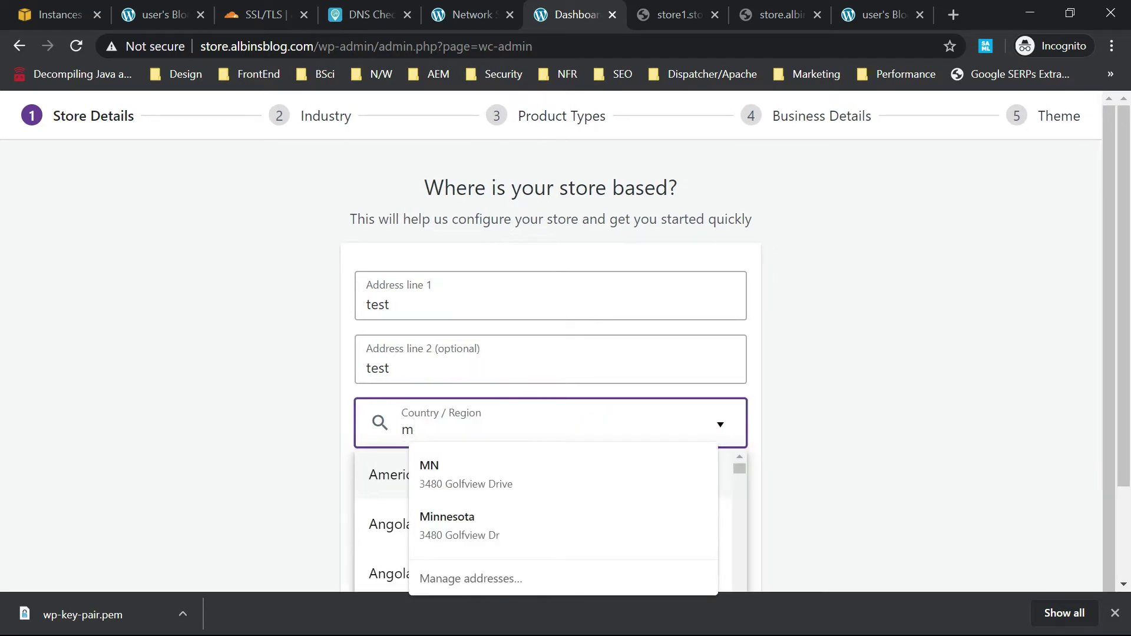
pyautogui.click(457, 472)
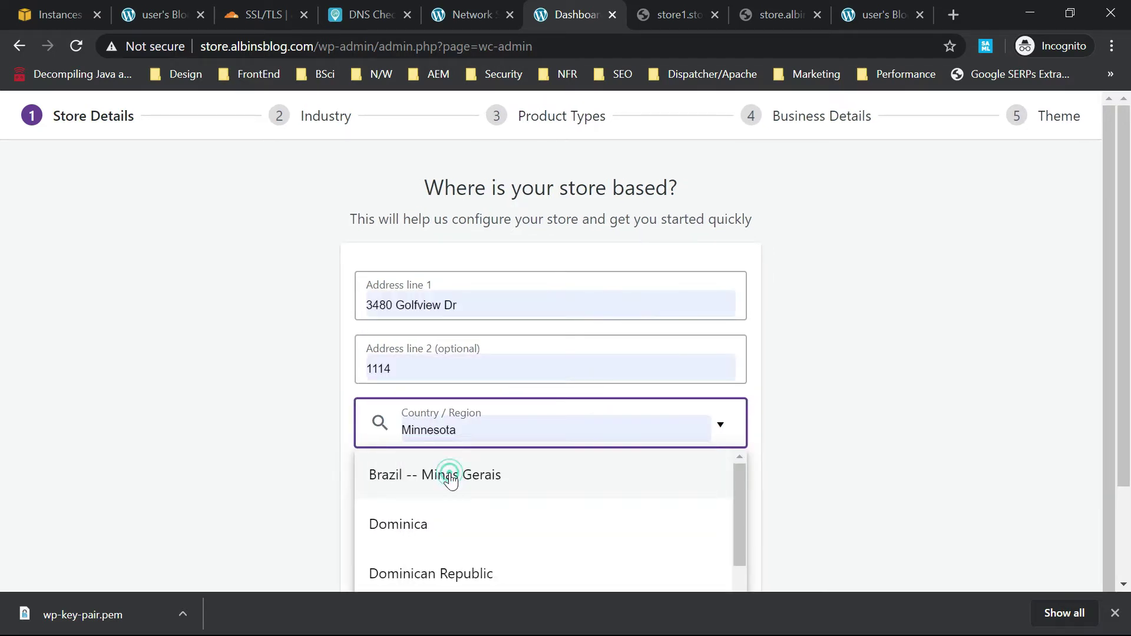
pyautogui.scroll(-2, 1118, 442)
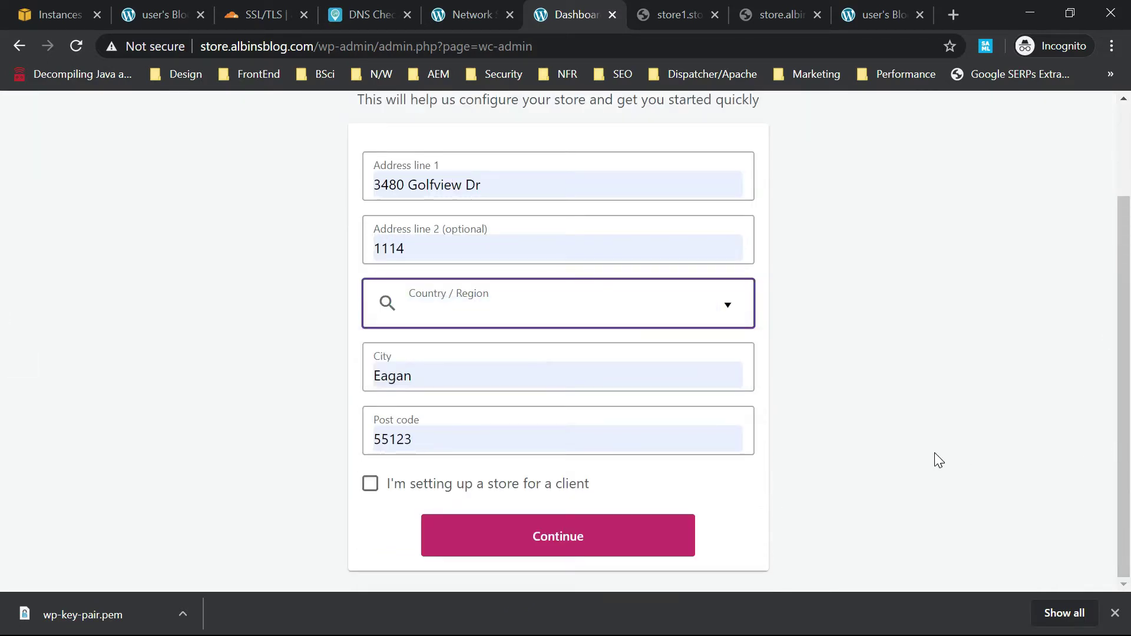
# Set address lines to 'test' and 'test2', continue, and decline usage tracking.
pyautogui.hotkey('shift', 'Tab')
pyautogui.hotkey('shift', 'Tab')
pyautogui.press('Down')
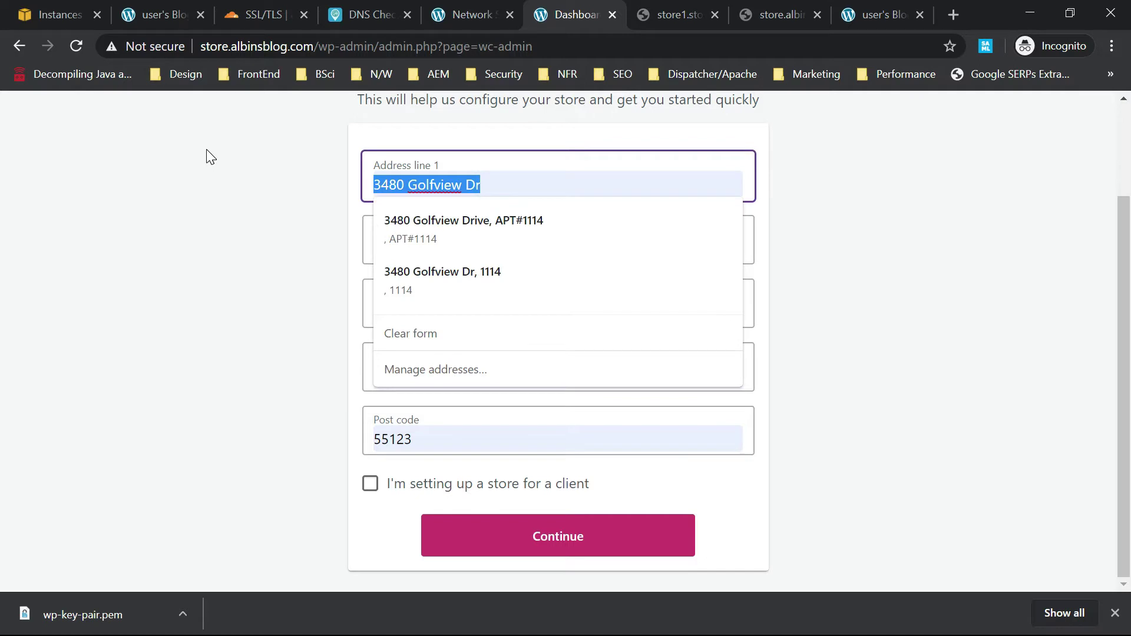
pyautogui.press('BackSpace')
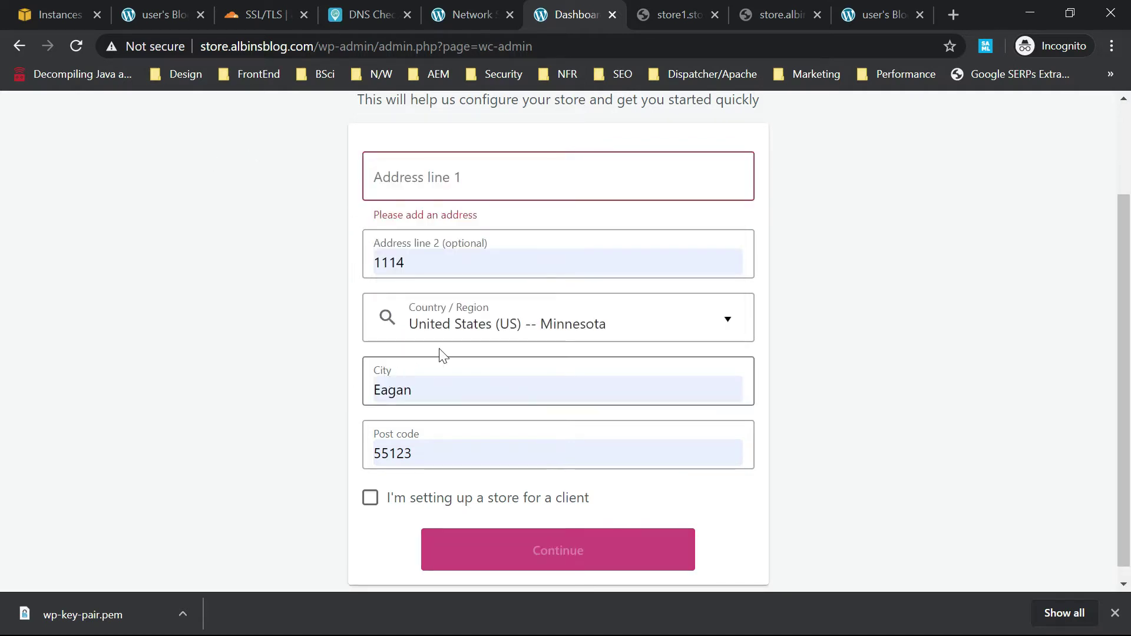
pyautogui.write('test')
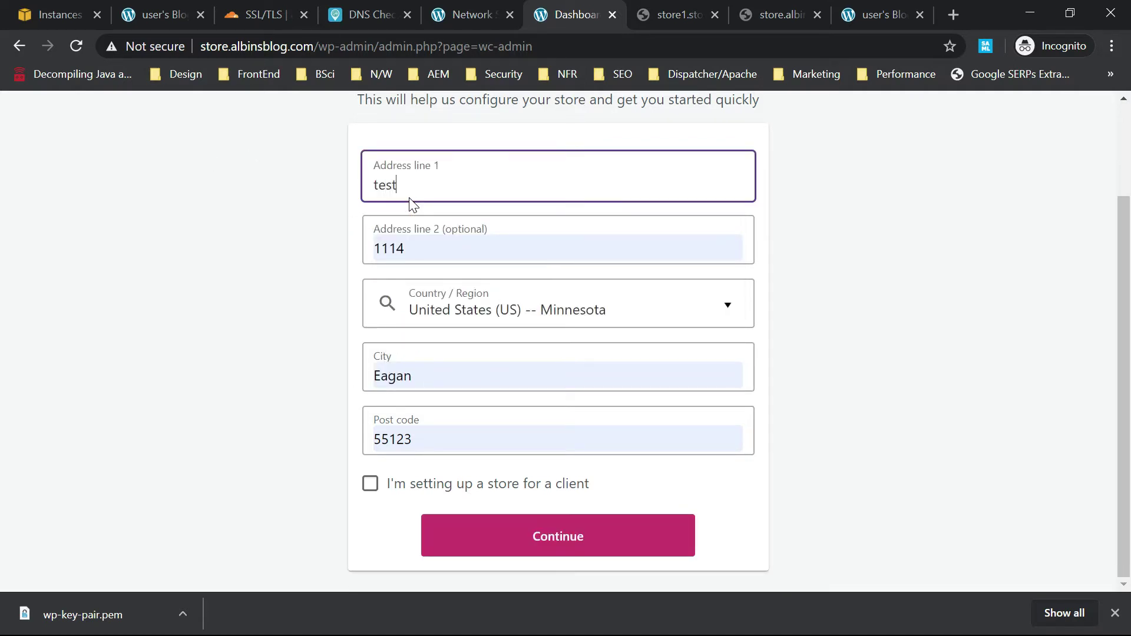
pyautogui.click(433, 253)
pyautogui.hotkey('ctrl', 'a')
pyautogui.write('test2')
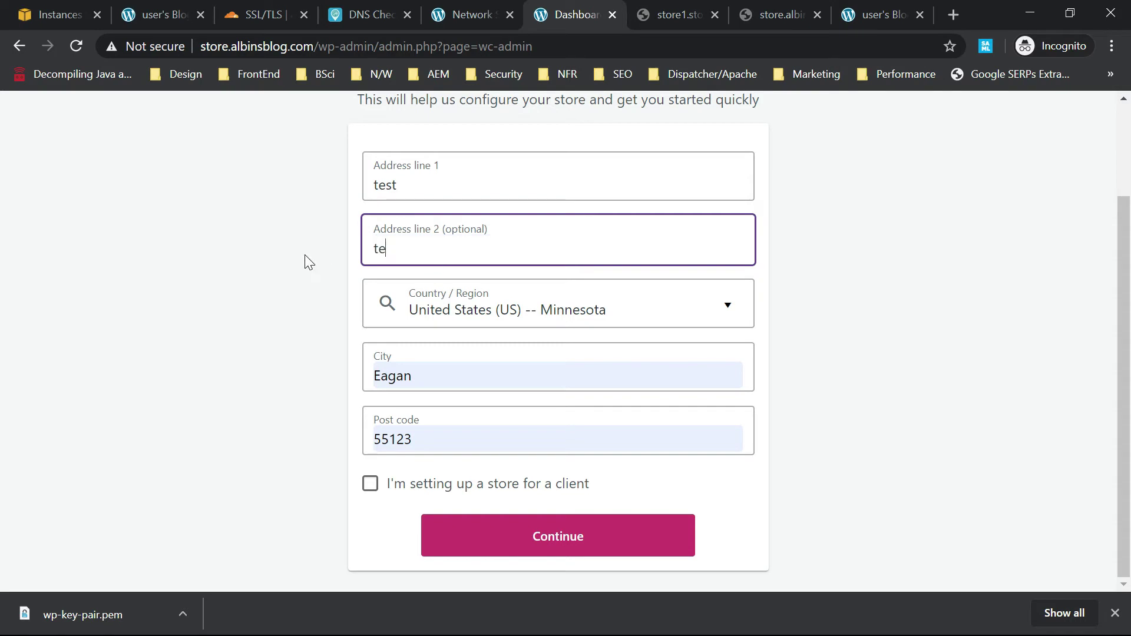
pyautogui.click(550, 539)
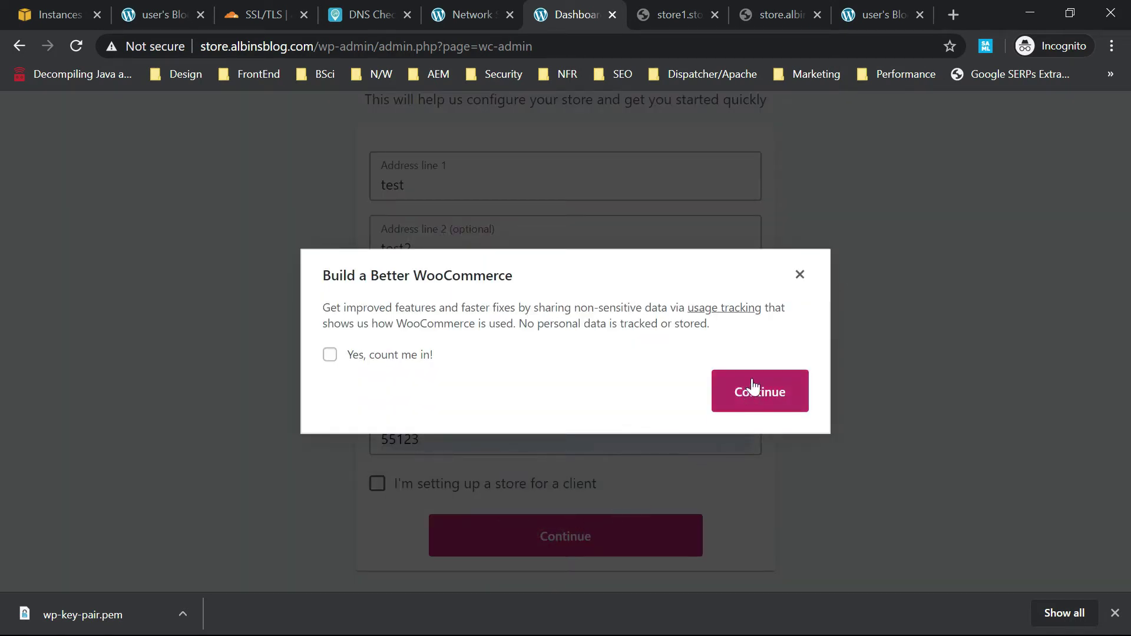
pyautogui.click(754, 386)
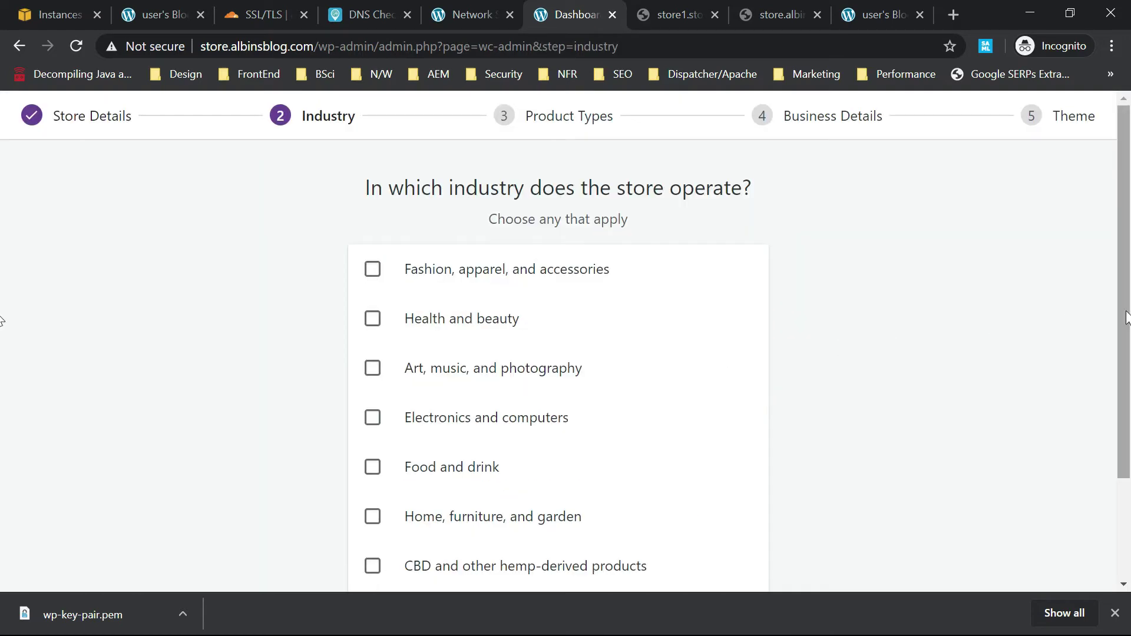
# Choose Food and drink as the industry and Physical products as the product type.
pyautogui.scroll(-1, 1123, 295)
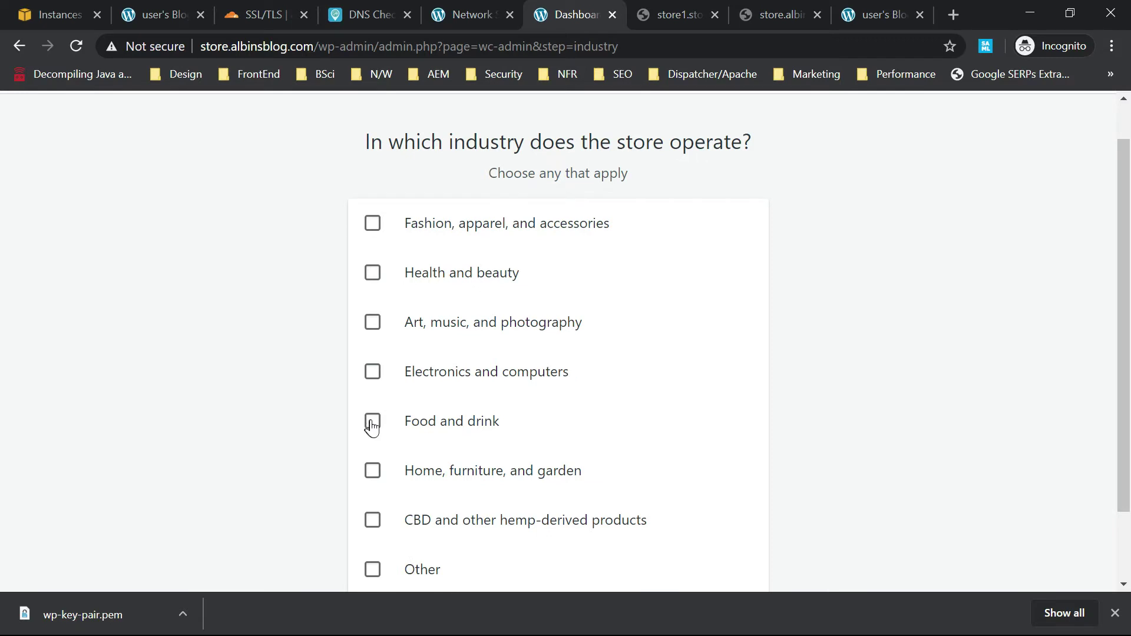
pyautogui.click(372, 422)
pyautogui.scroll(-2, 1124, 353)
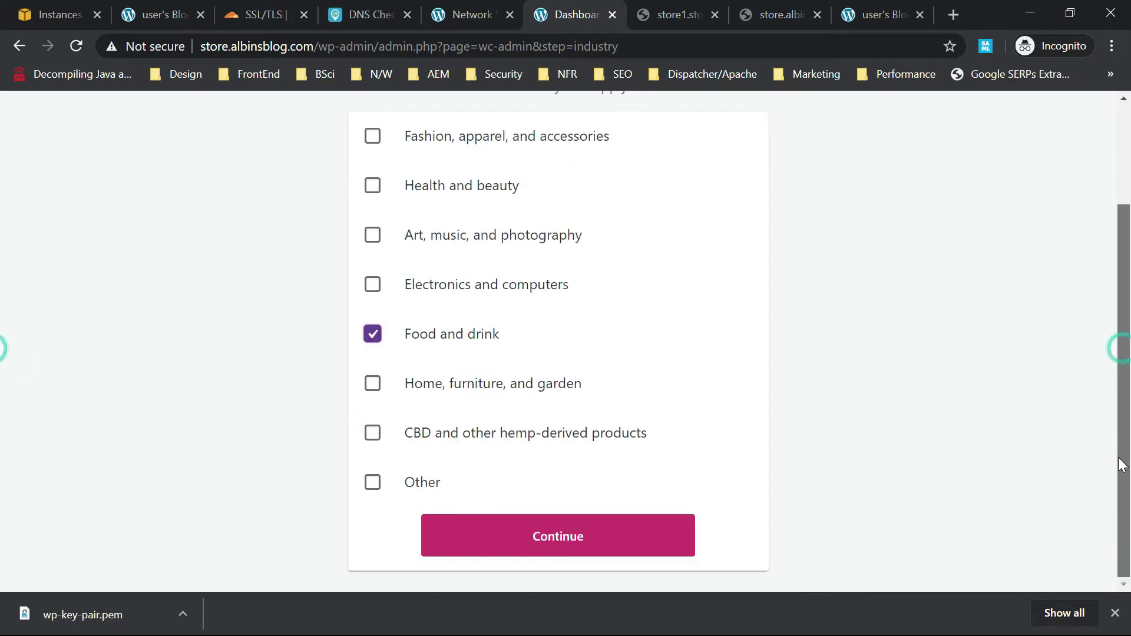
pyautogui.click(527, 537)
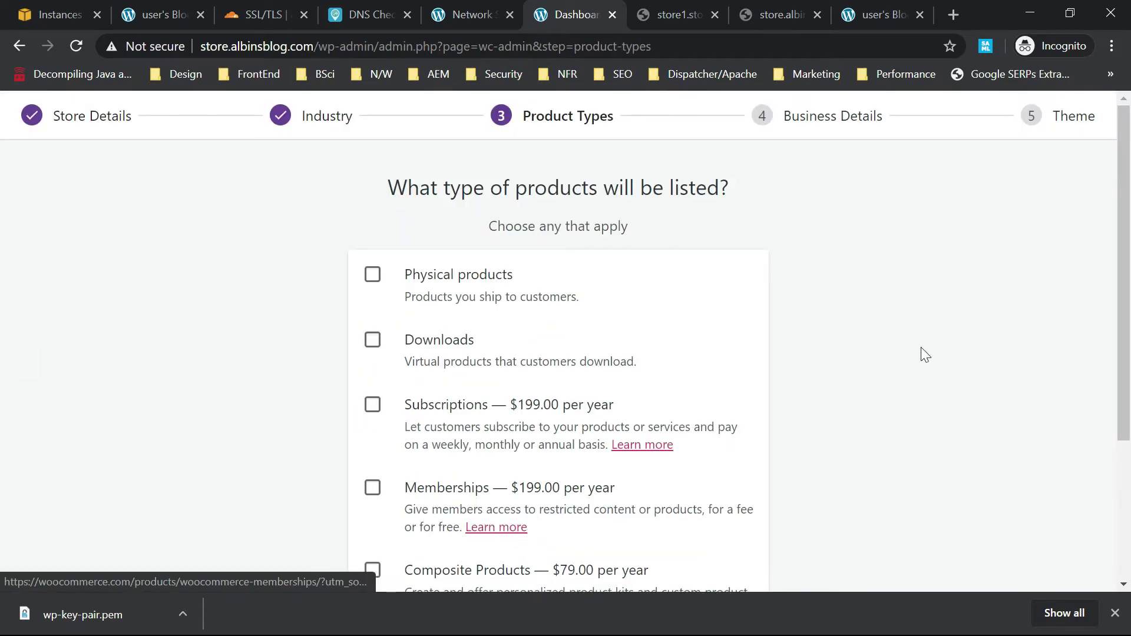
pyautogui.scroll(-1, 1123, 297)
pyautogui.scroll(-2, 1123, 297)
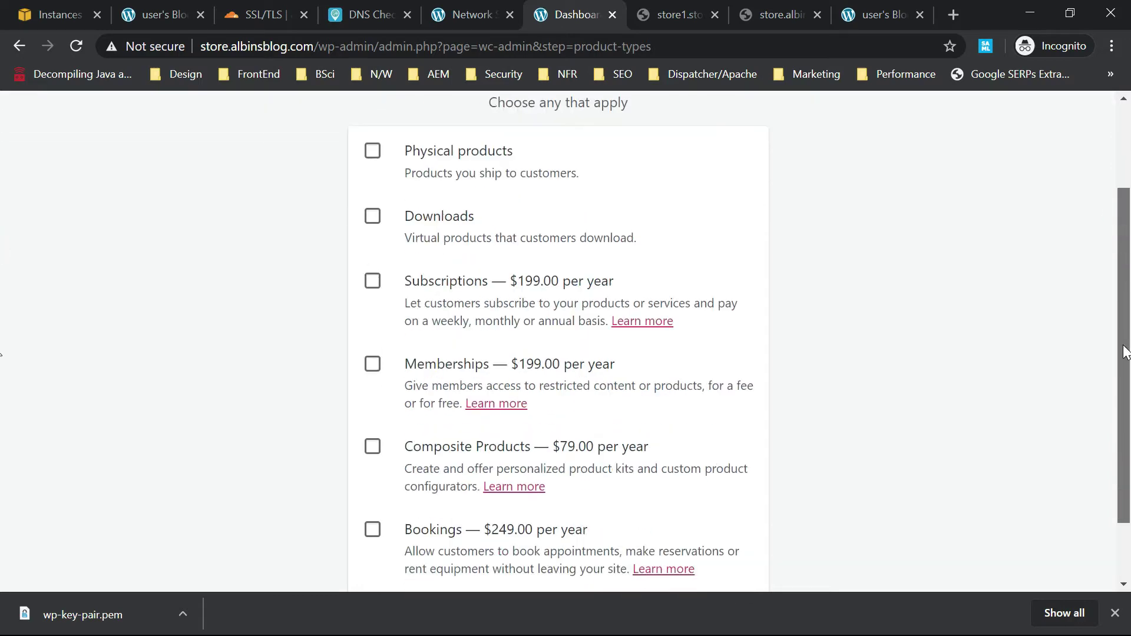
pyautogui.click(374, 134)
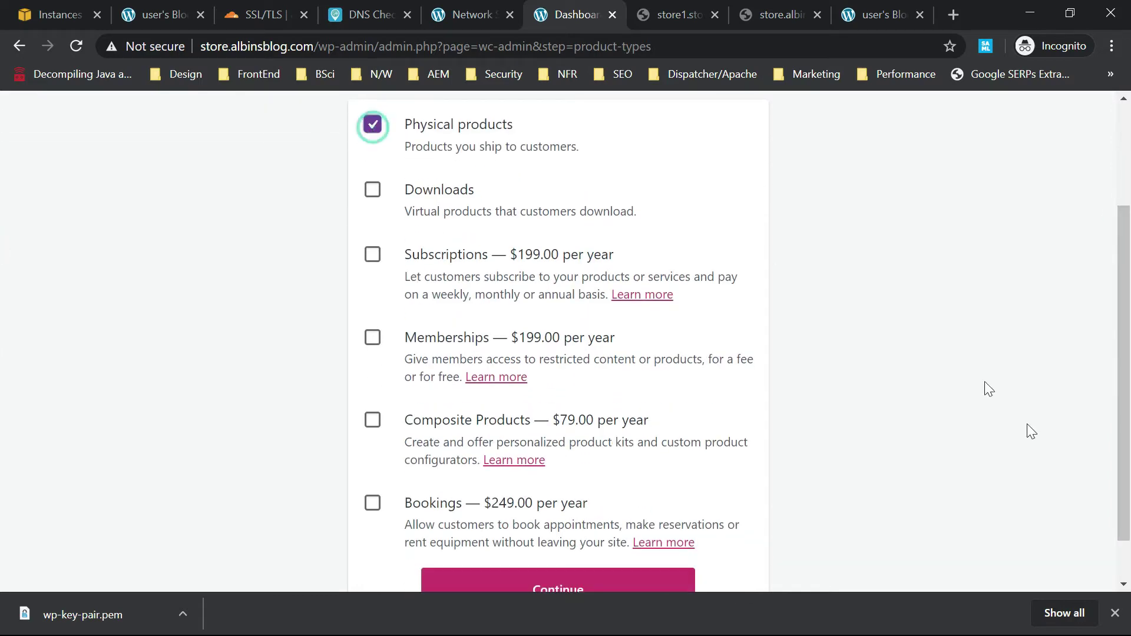
pyautogui.scroll(-1, 1110, 373)
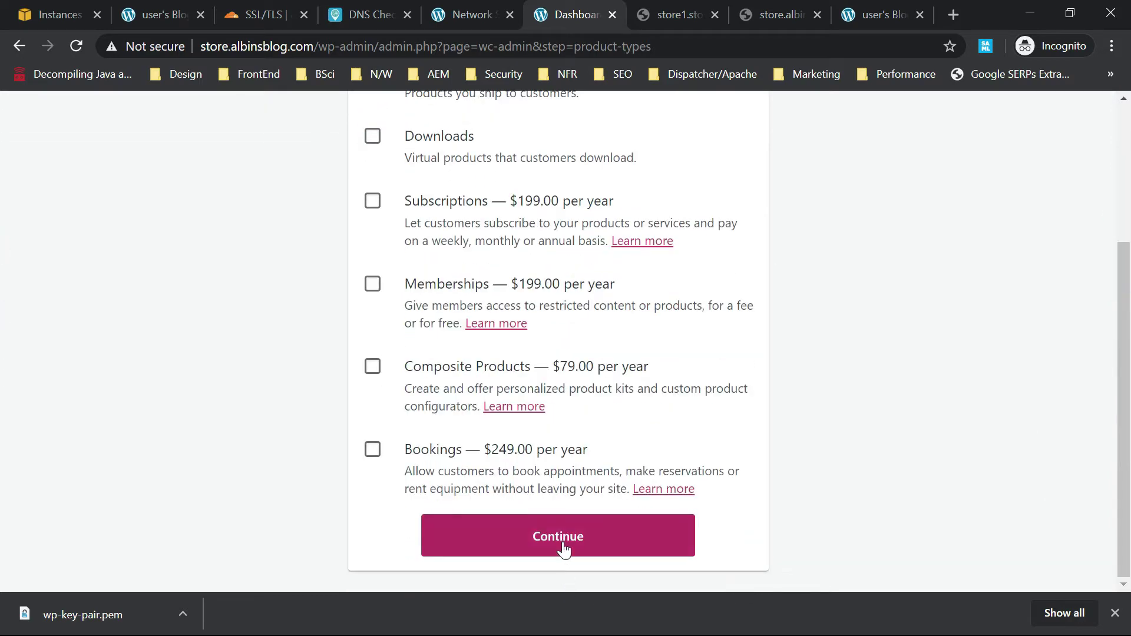
pyautogui.click(563, 545)
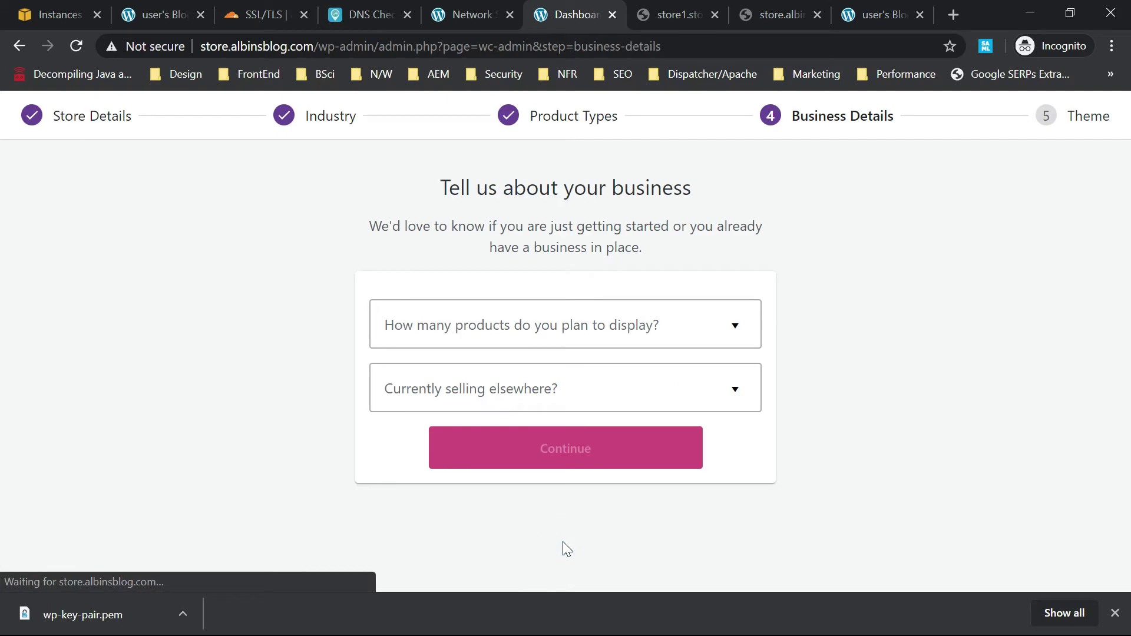
# Set 101 - 1,000 products, No for selling elsewhere, and switch off Facebook, Mailchimp, Google Ads.
pyautogui.click(646, 332)
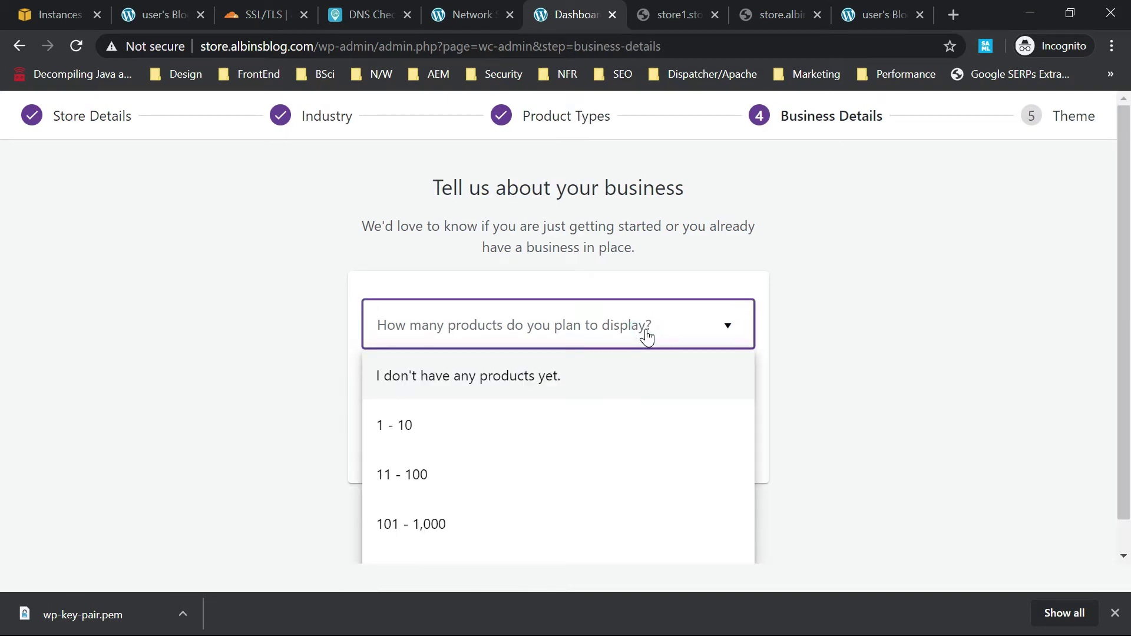
pyautogui.click(427, 520)
pyautogui.click(518, 396)
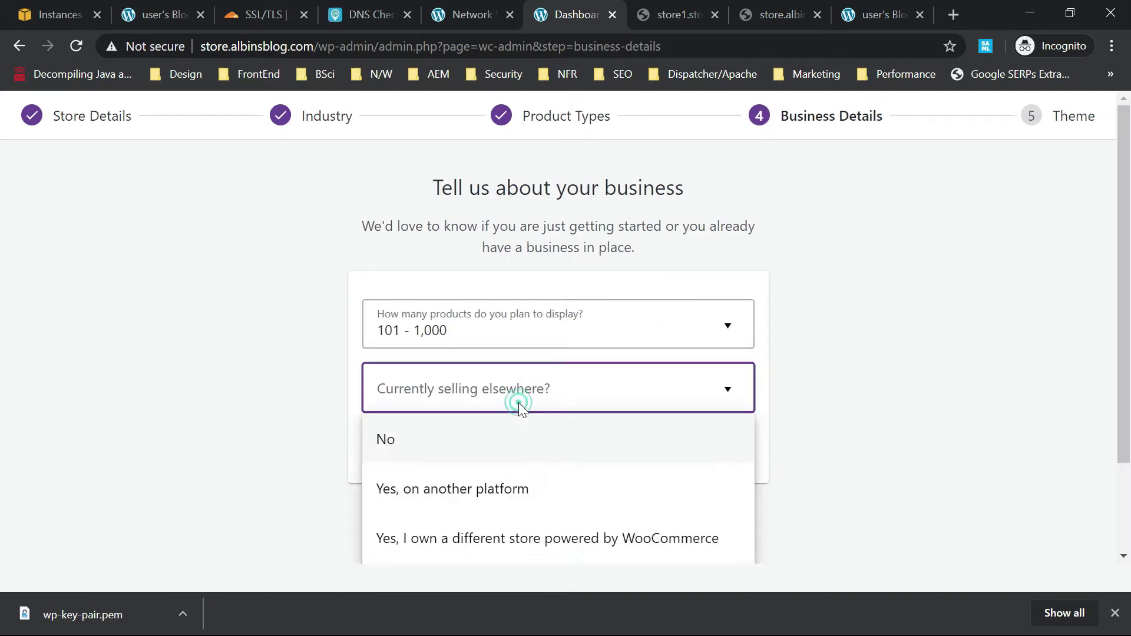
pyautogui.click(415, 441)
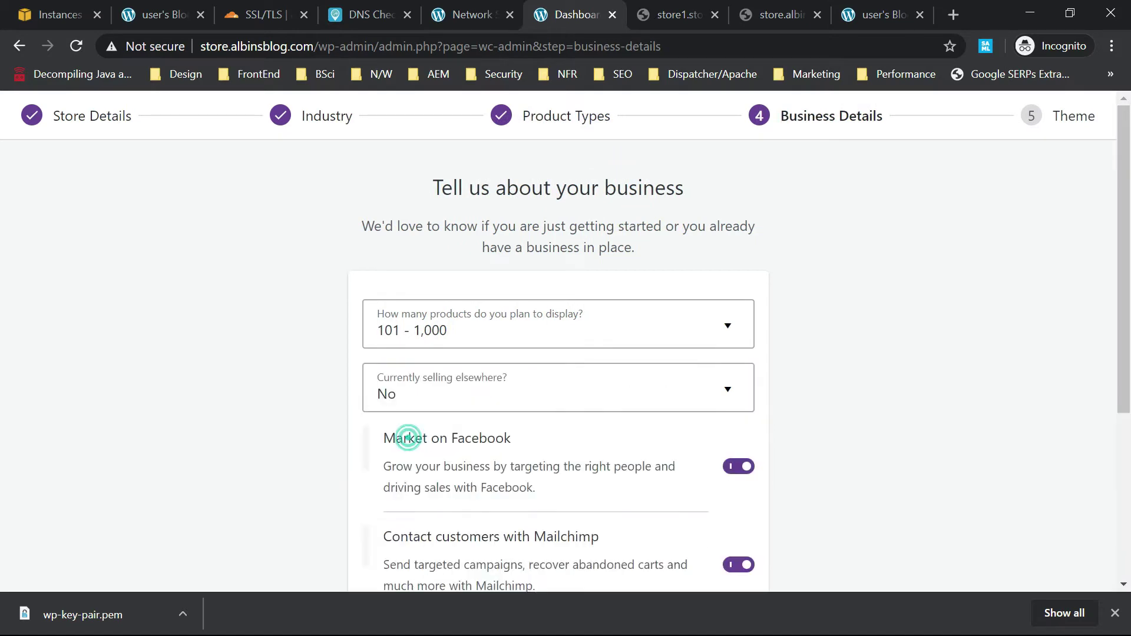
pyautogui.click(738, 466)
pyautogui.moveTo(1126, 288); pyautogui.dragTo(1126, 458)
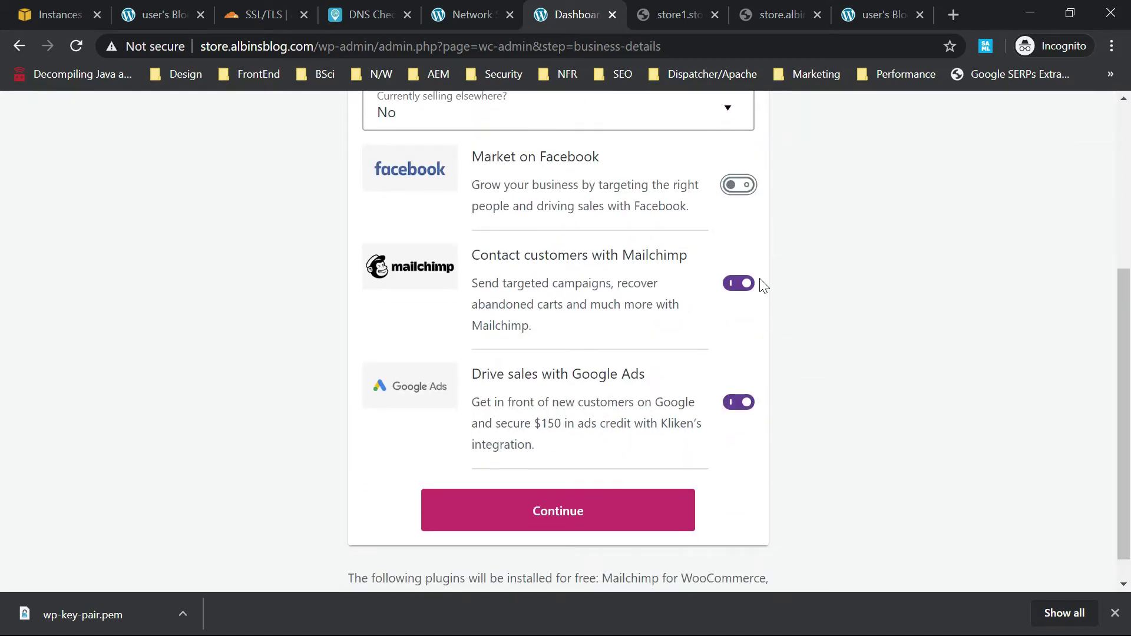
pyautogui.click(743, 285)
pyautogui.click(739, 402)
pyautogui.click(557, 533)
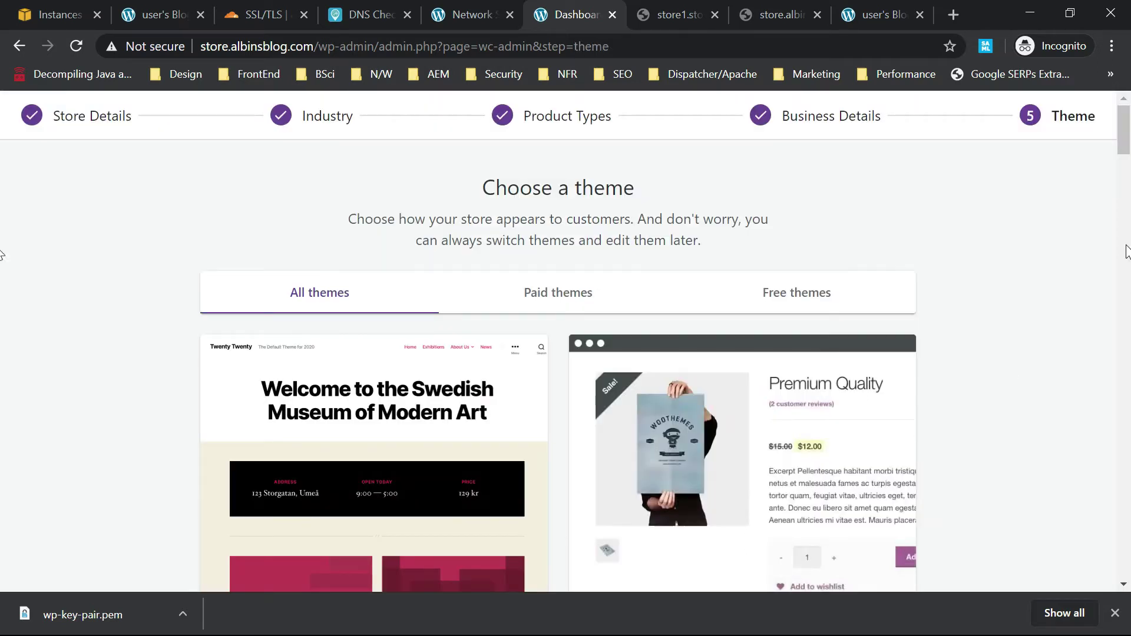
# Pick the free Deli theme and accept installing Jetpack and WooCommerce Services.
pyautogui.click(788, 297)
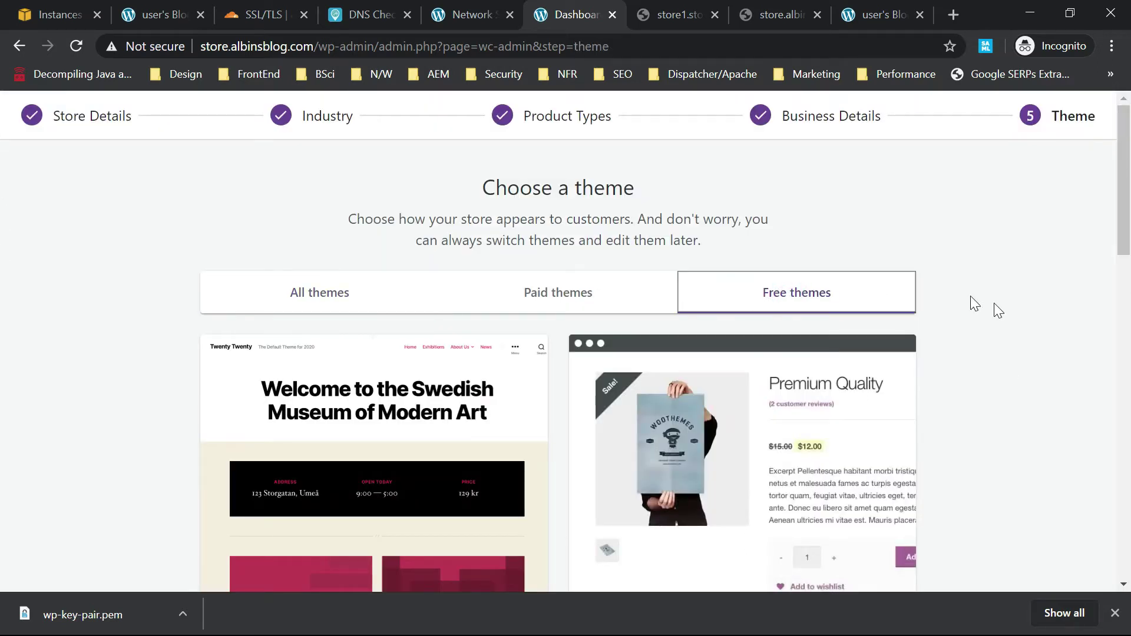
pyautogui.scroll(-10, 5, 328)
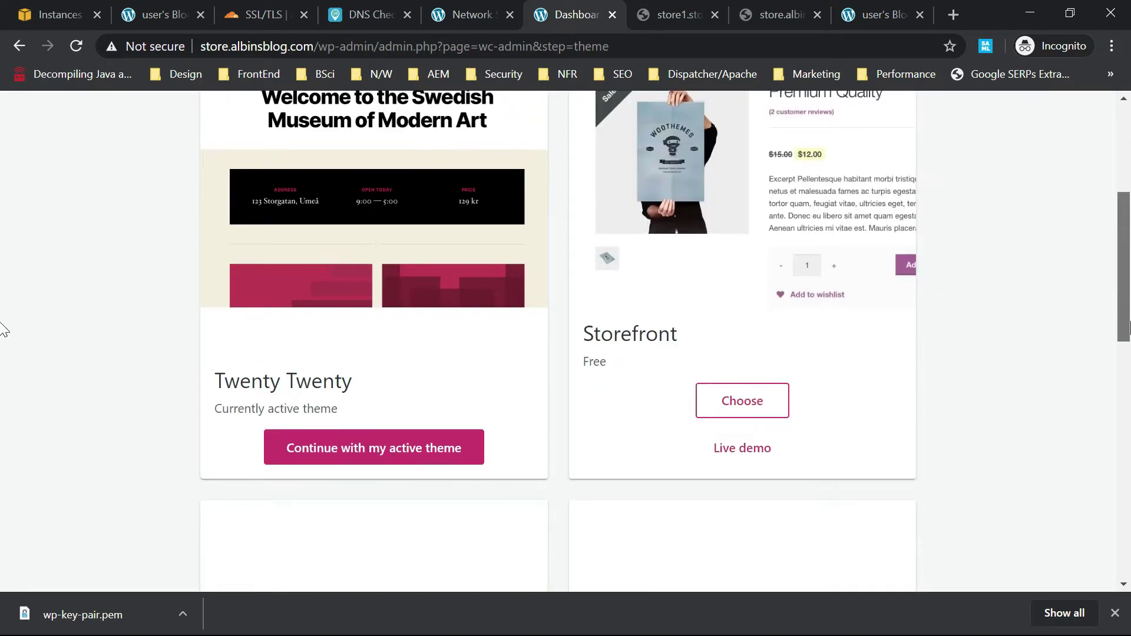
pyautogui.scroll(5, 5, 333)
pyautogui.scroll(3, 3, 236)
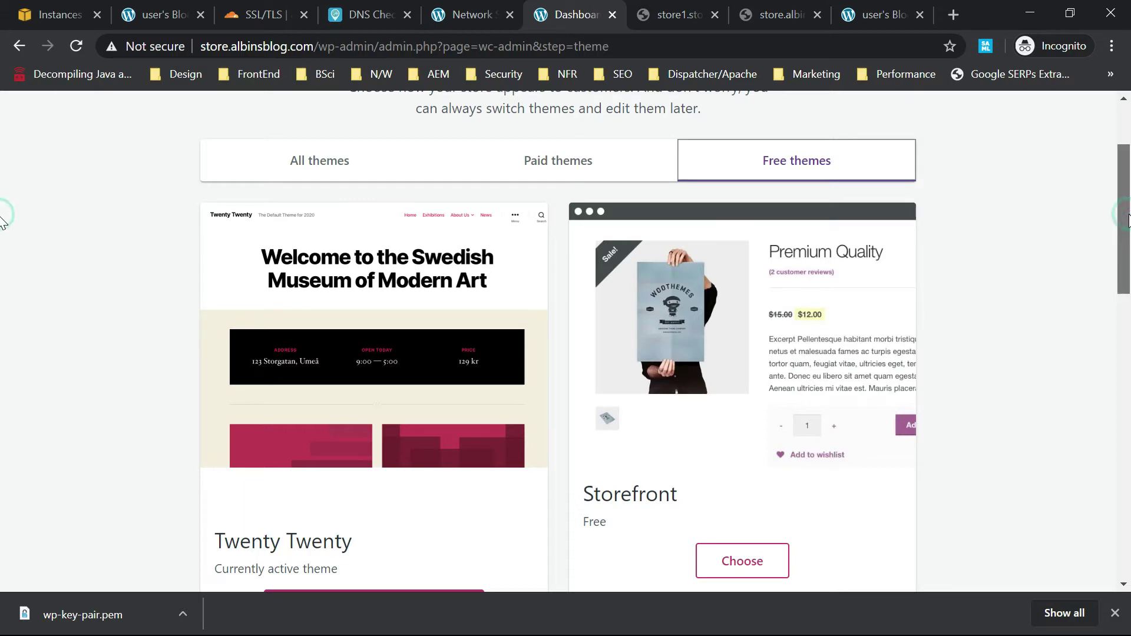
pyautogui.scroll(-7, 1, 224)
pyautogui.scroll(-1, 2, 348)
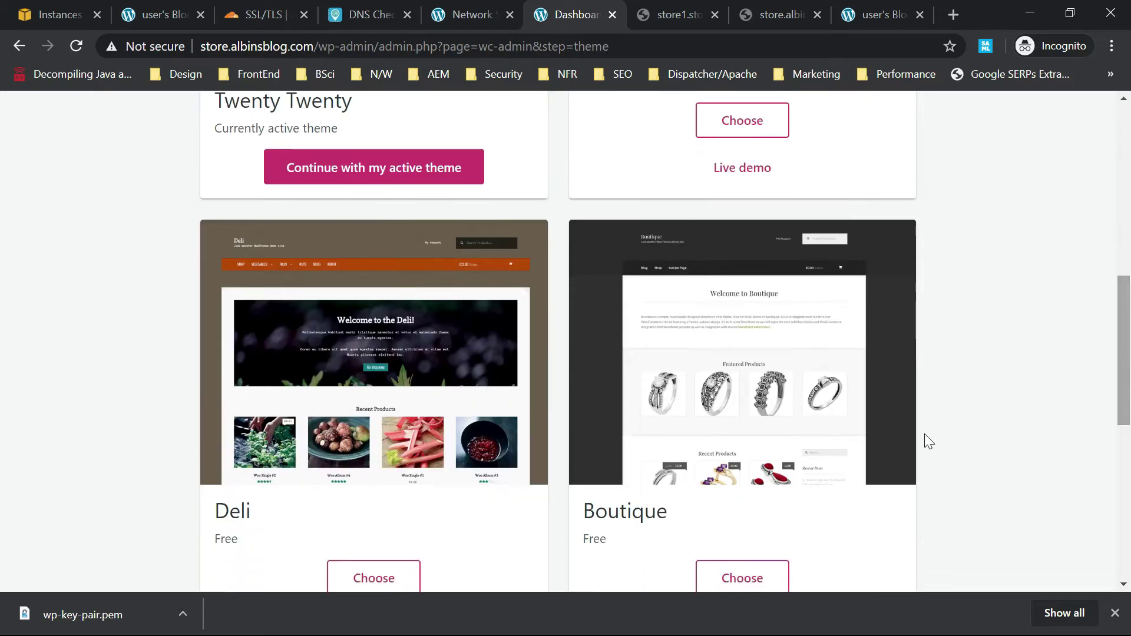
pyautogui.click(374, 578)
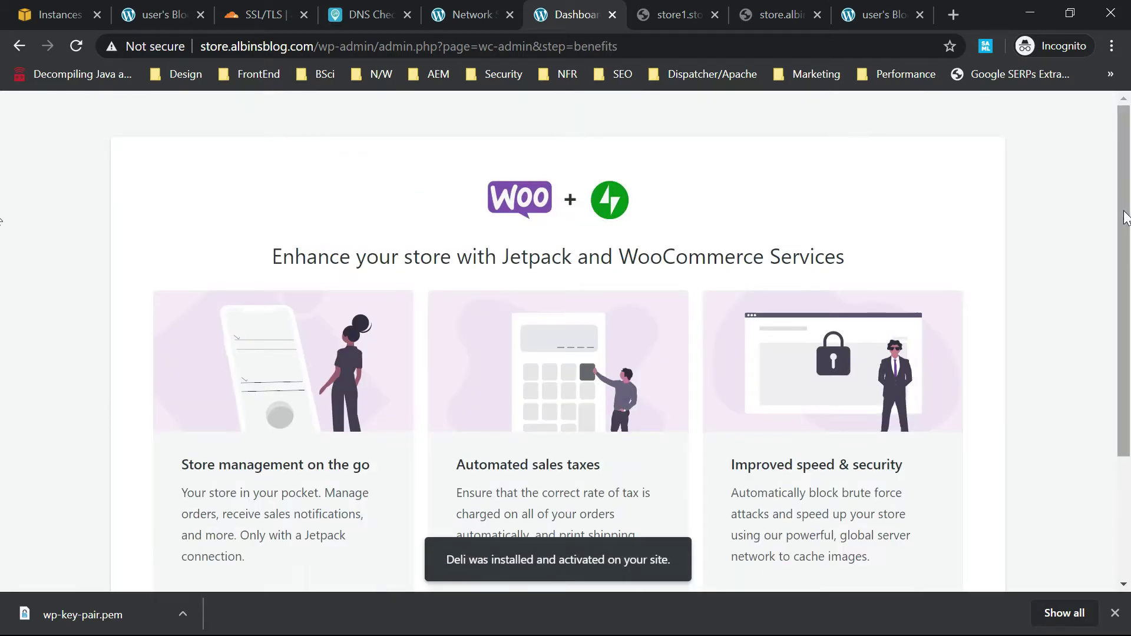
pyautogui.scroll(-3, 1125, 217)
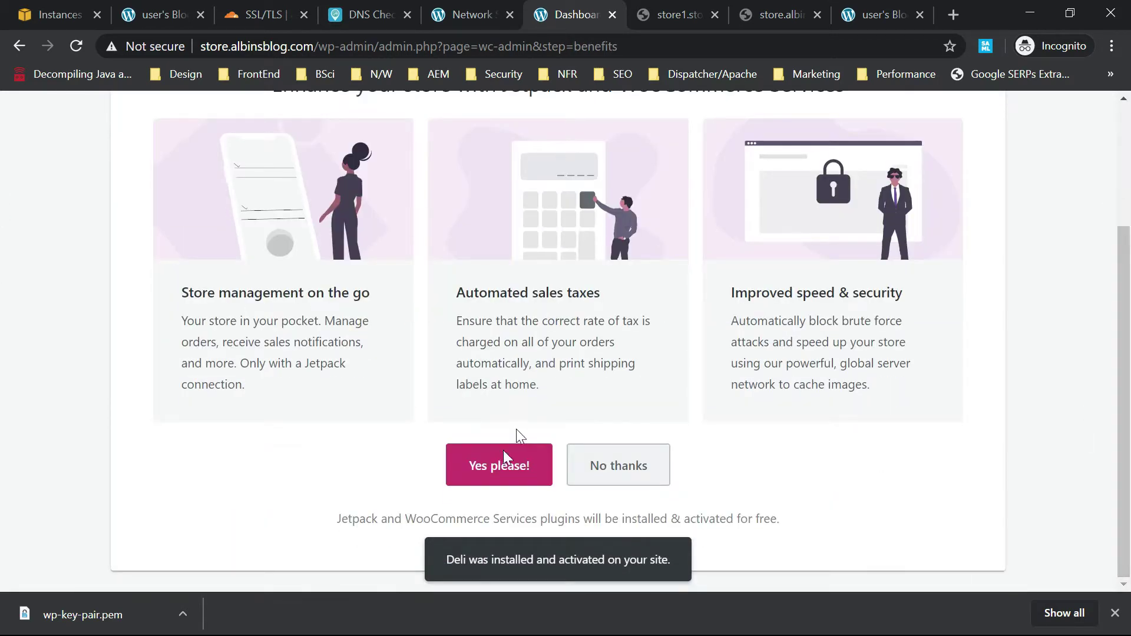
pyautogui.click(498, 468)
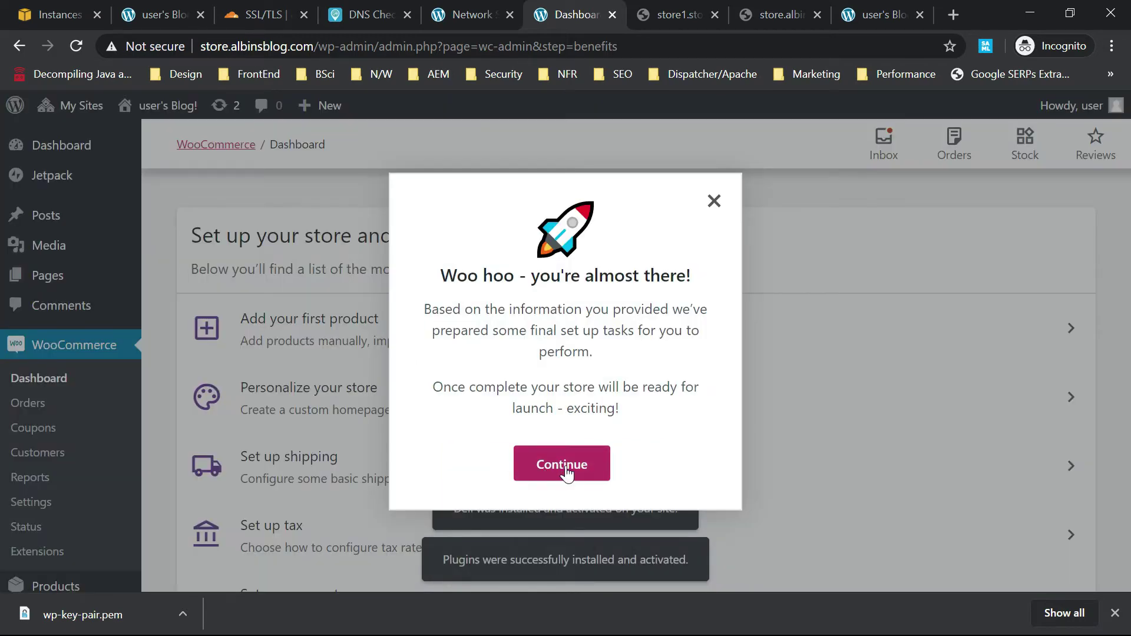
# Start adding the first product manually, then open the Customizer to design the Deli store.
pyautogui.click(564, 466)
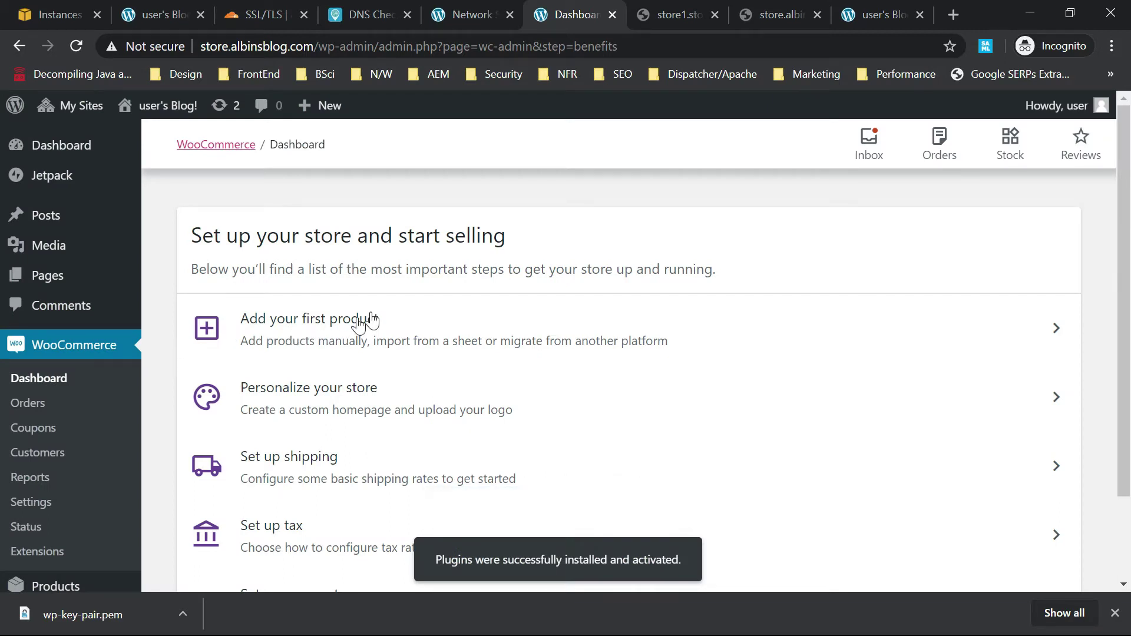
pyautogui.click(378, 333)
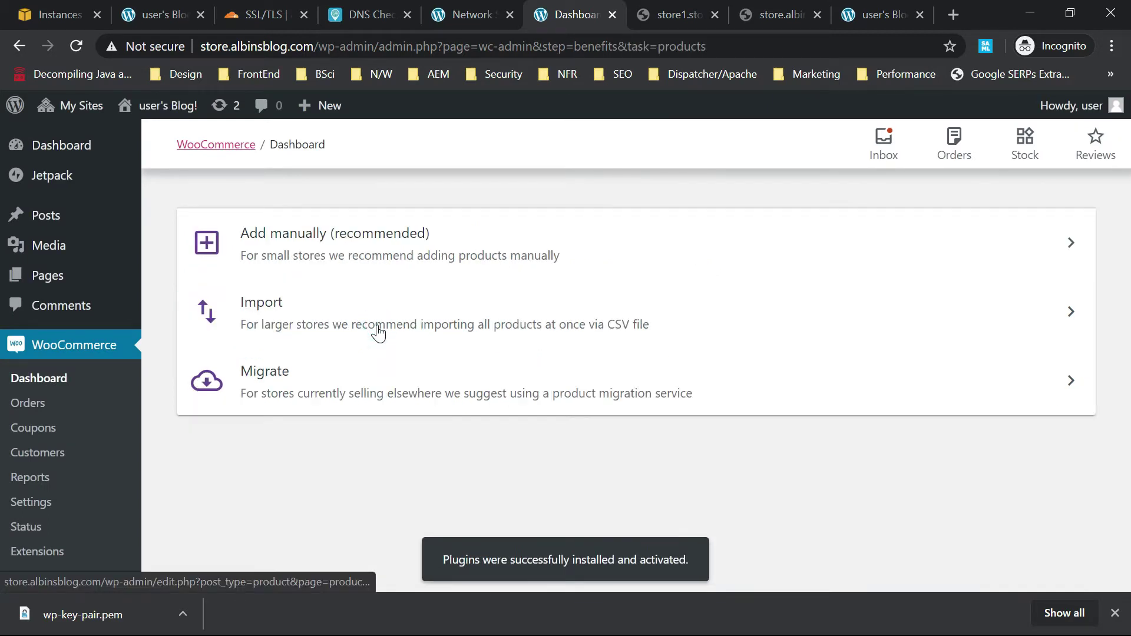
pyautogui.click(323, 248)
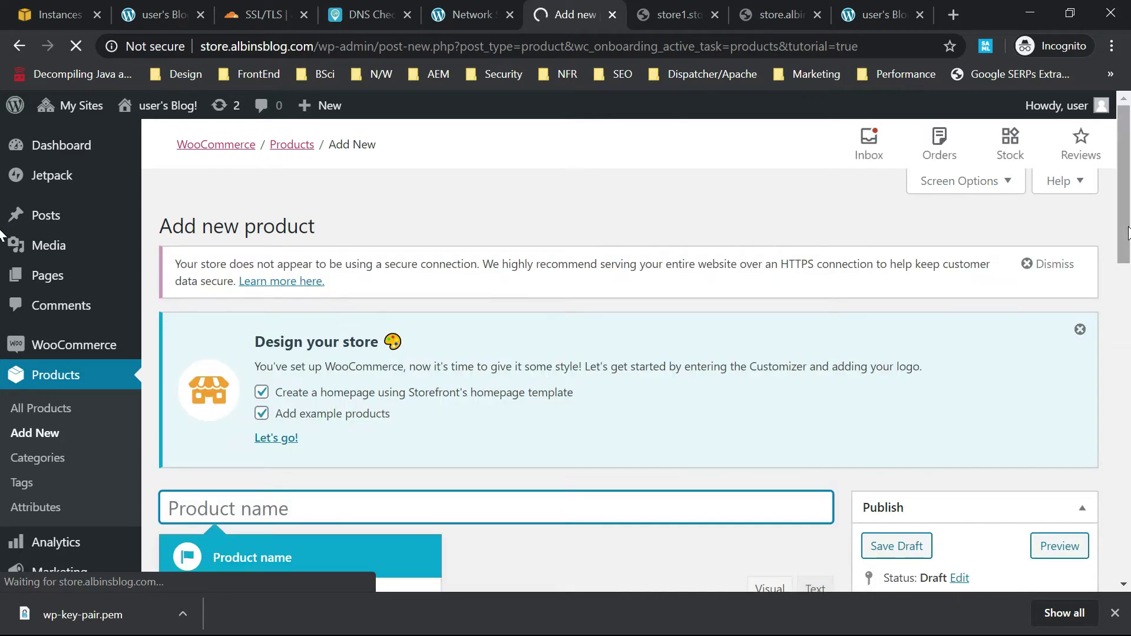
pyautogui.click(277, 439)
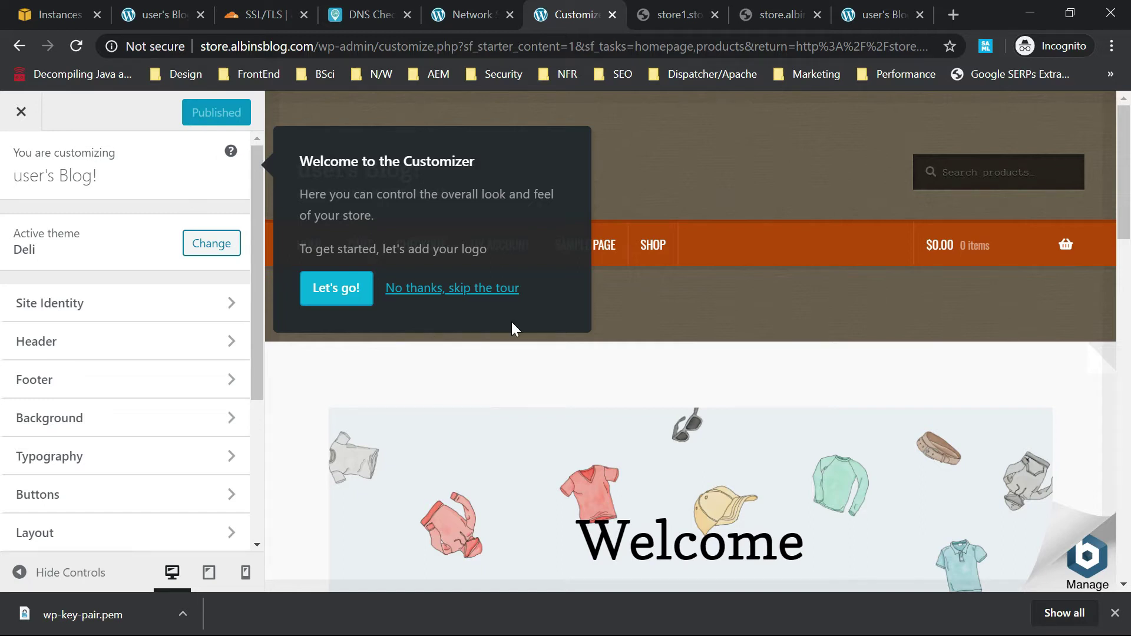
pyautogui.hotkey('alt', 'Tab')
pyautogui.hotkey('alt', 'Tab')
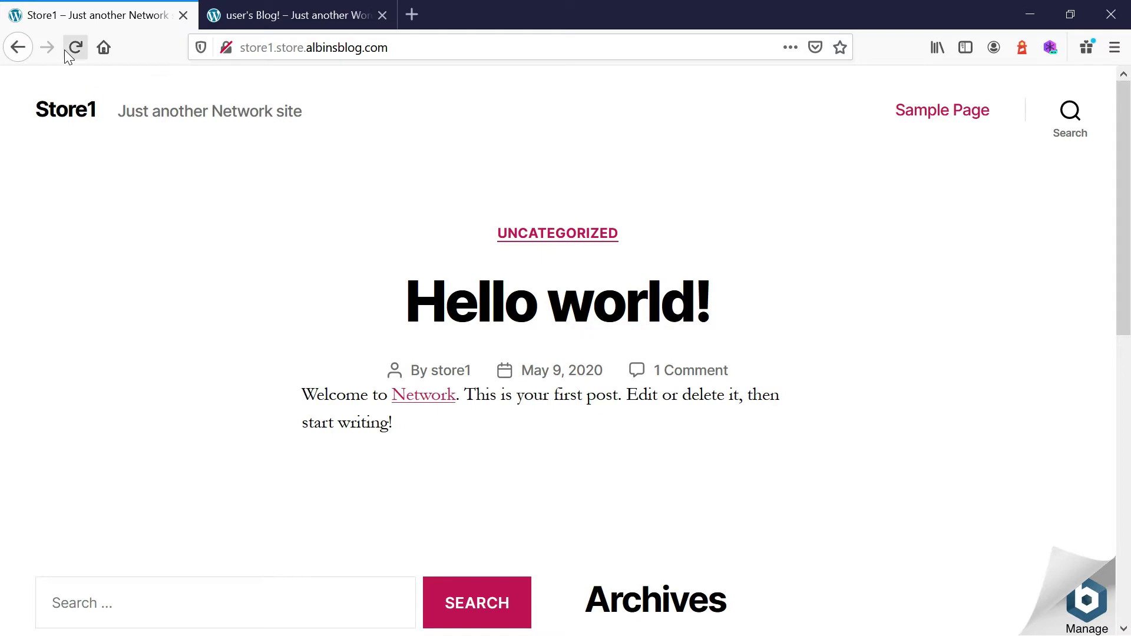
# Reload the Store1 and Blog sites, then return to Store1's Hello world page.
pyautogui.click(67, 49)
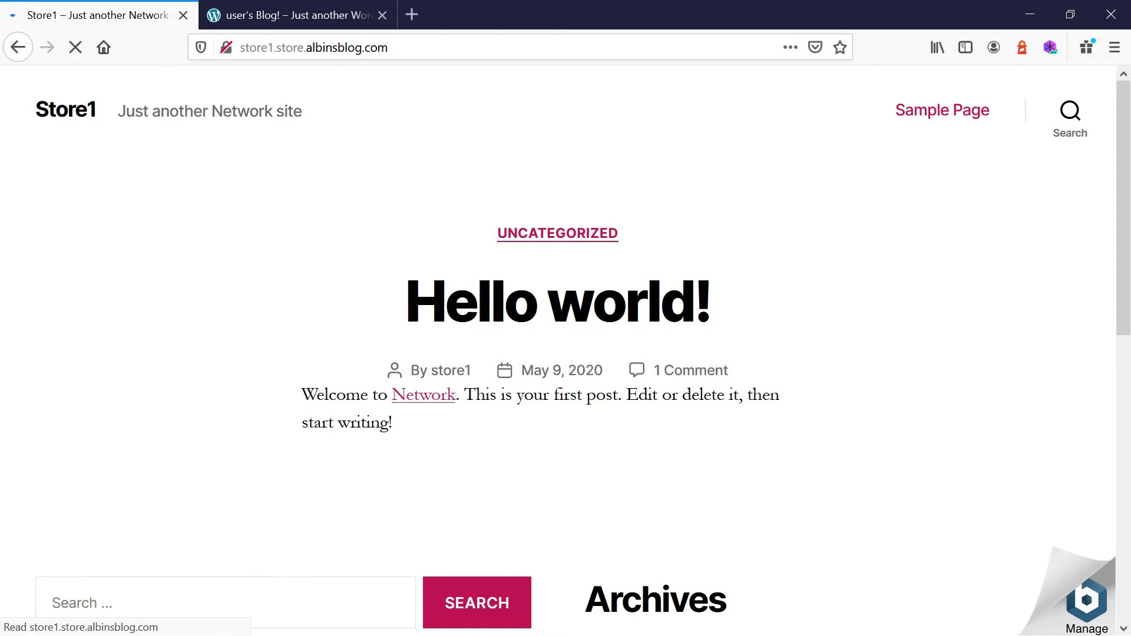
pyautogui.click(266, 16)
pyautogui.click(73, 49)
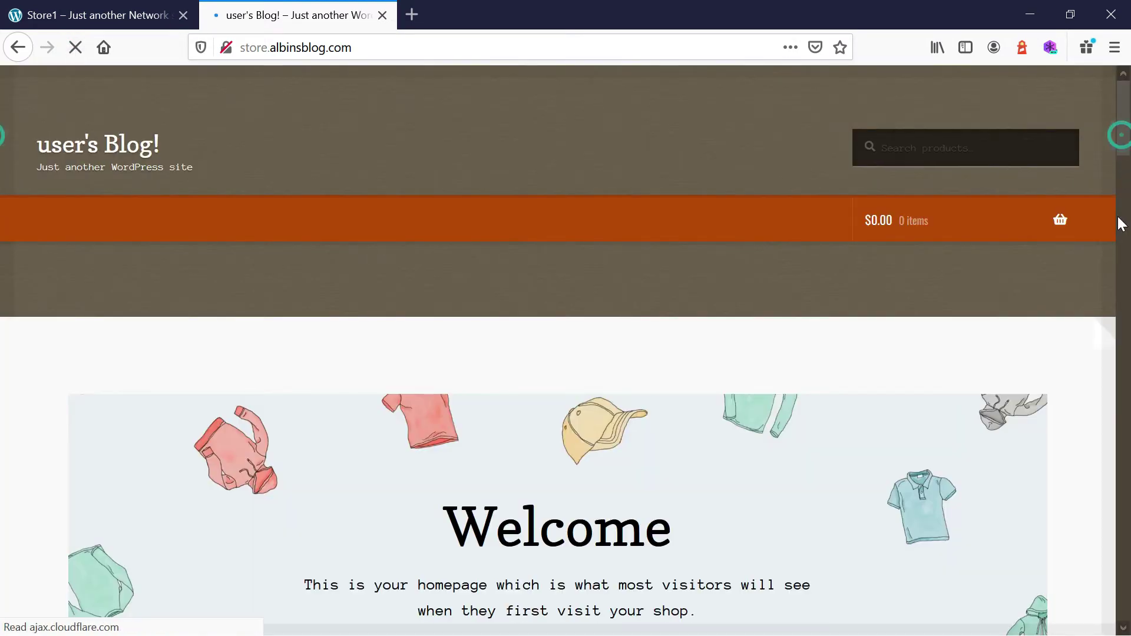
pyautogui.scroll(-10, 1115, 295)
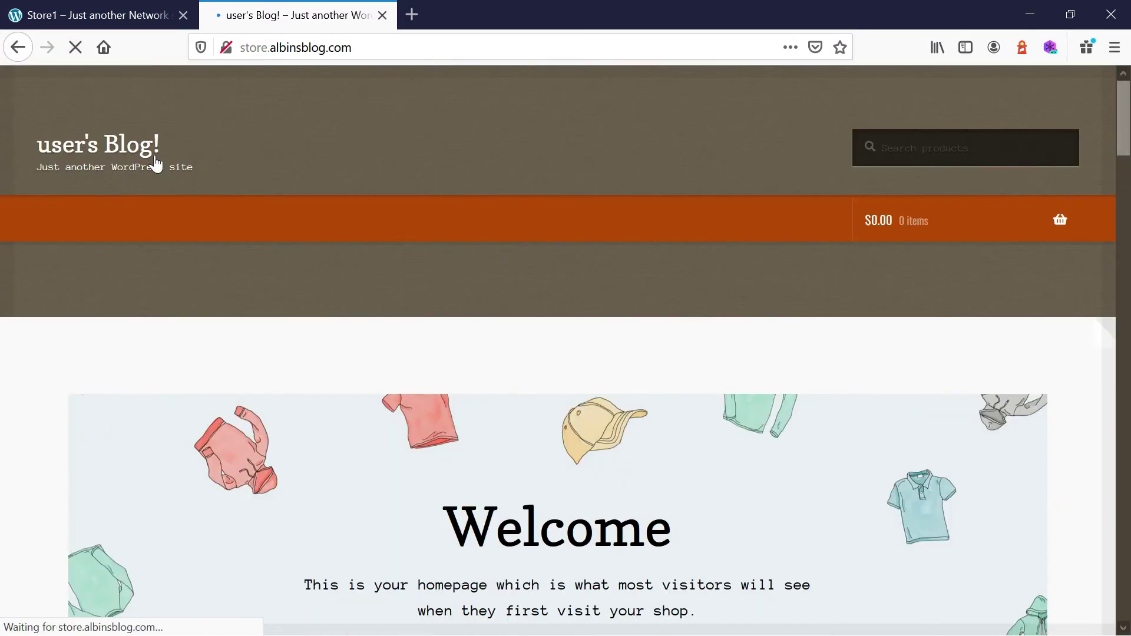
pyautogui.click(83, 16)
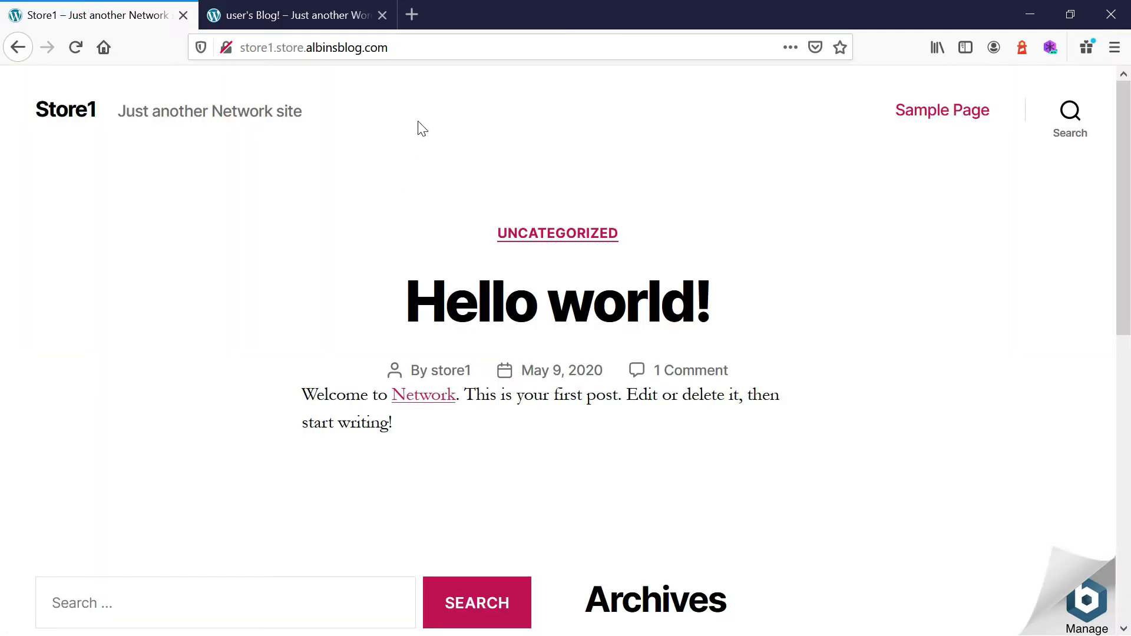
pyautogui.click(404, 48)
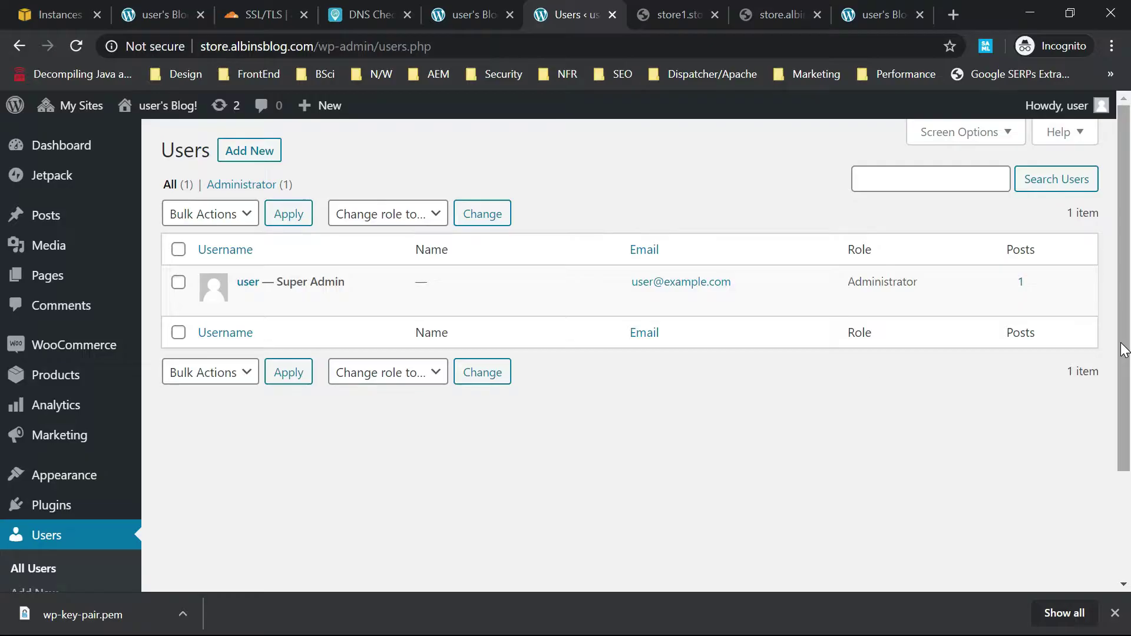
# Open the store1 administrator's profile via Network Admin Sites and the site's Users tab.
pyautogui.moveTo(89, 106)
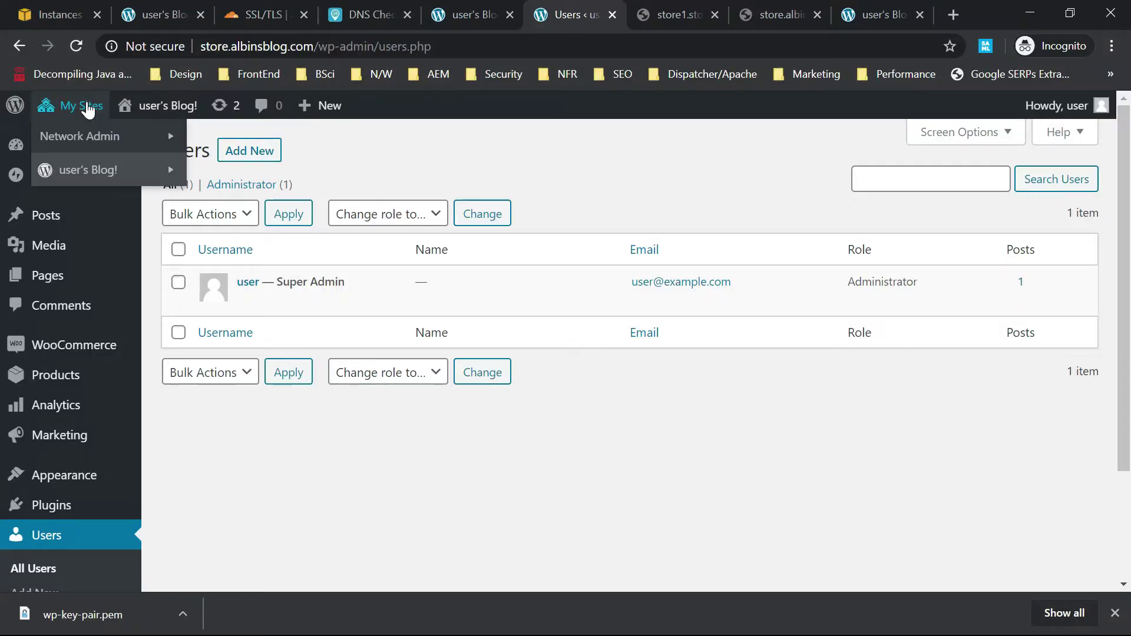
pyautogui.moveTo(89, 135)
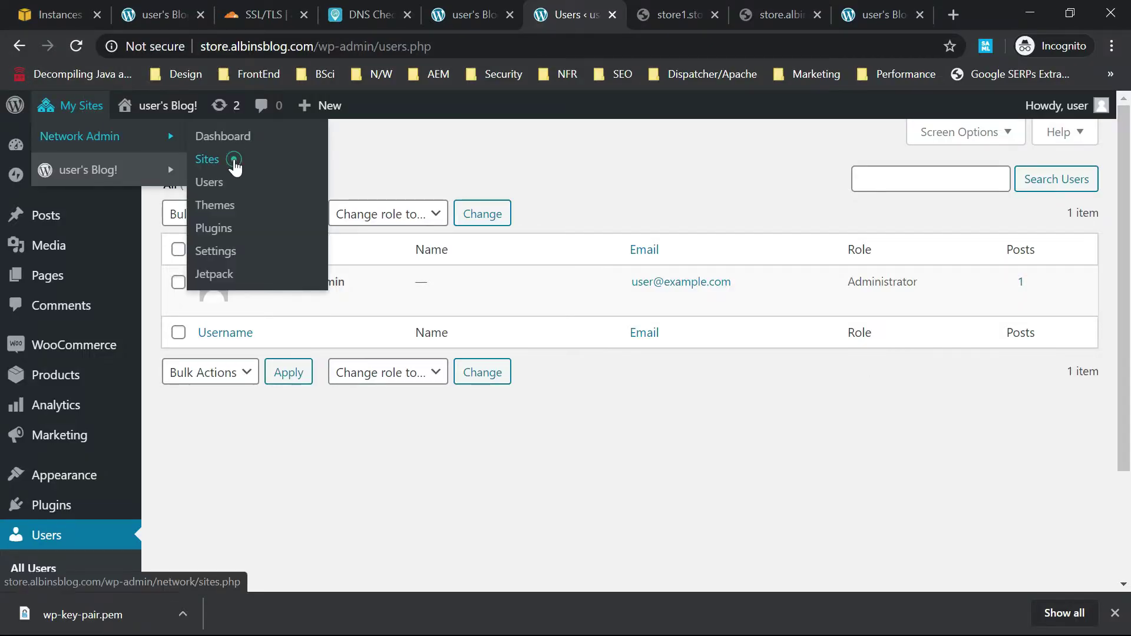
pyautogui.click(235, 165)
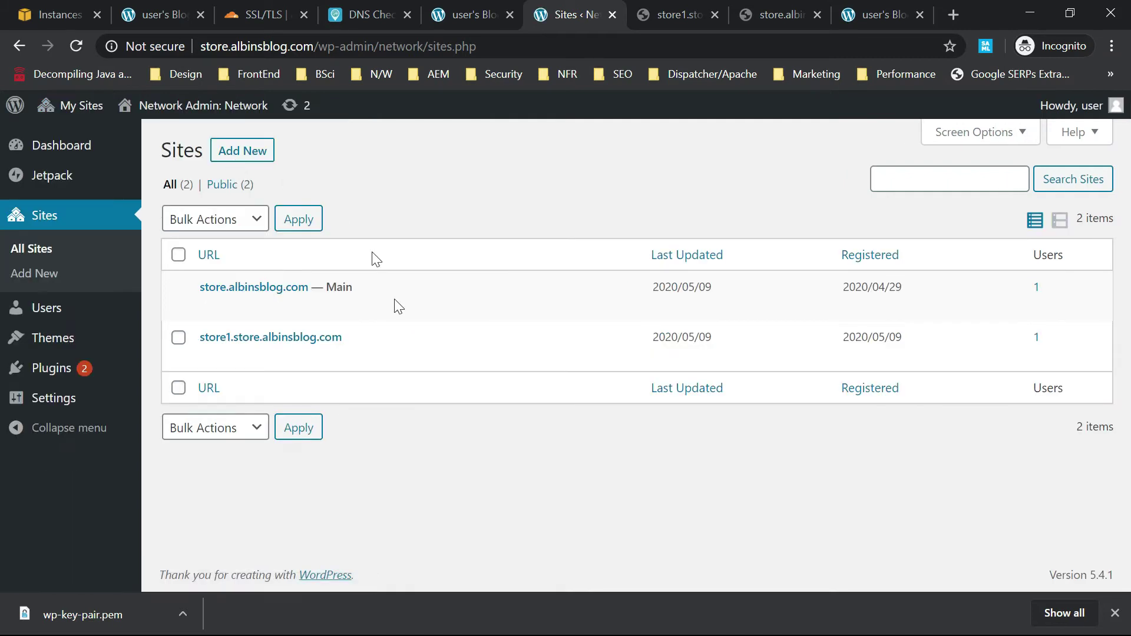
pyautogui.moveTo(229, 354)
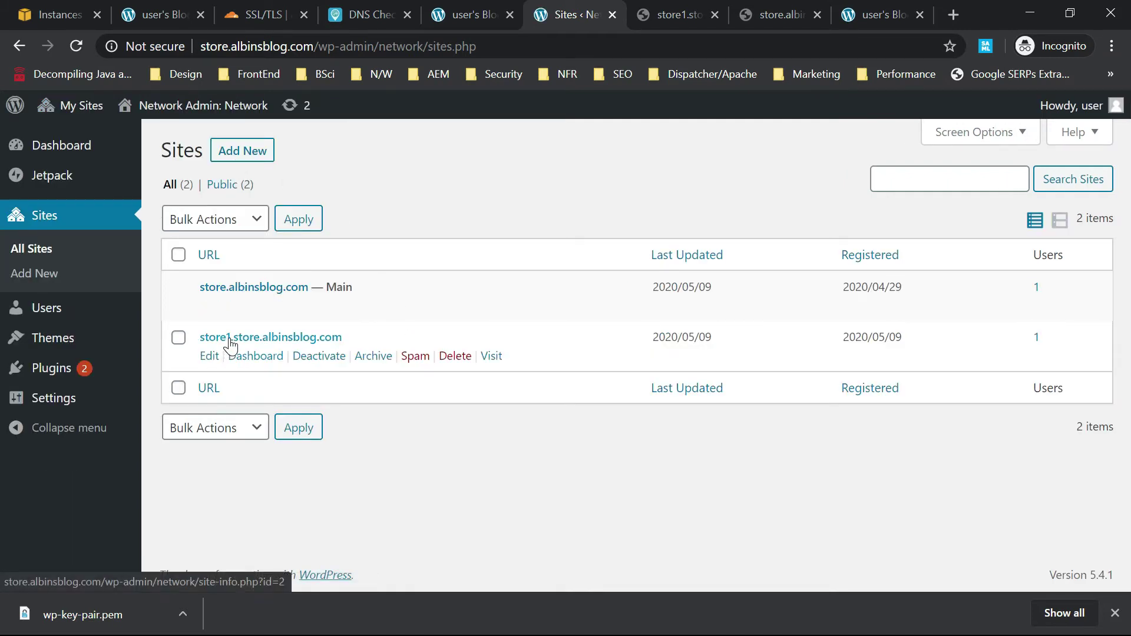
pyautogui.click(229, 340)
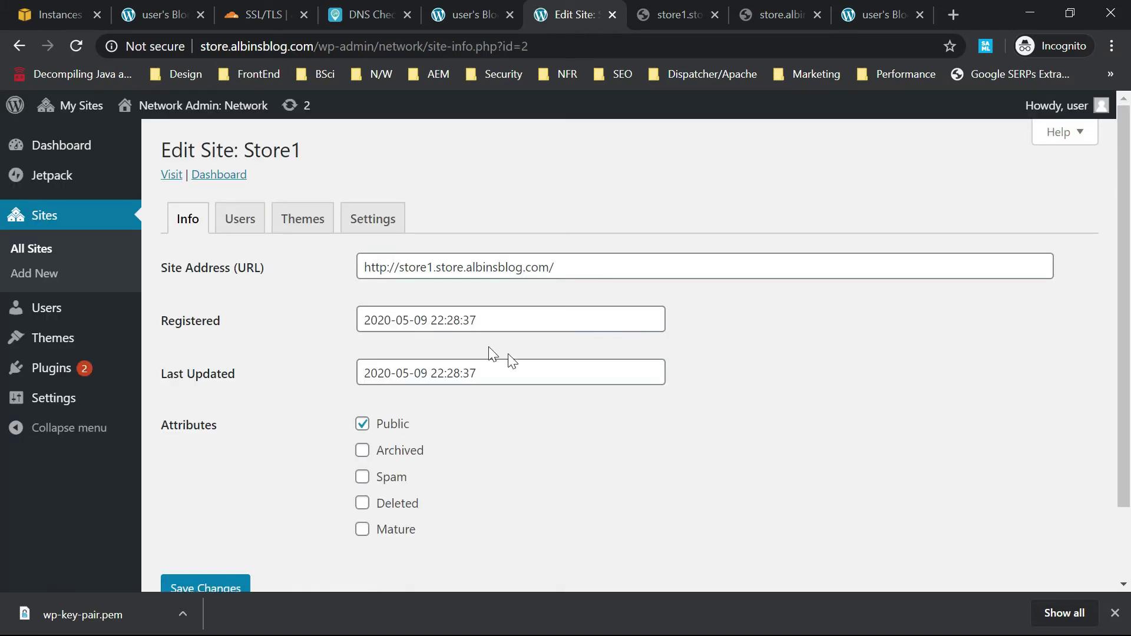
pyautogui.click(247, 221)
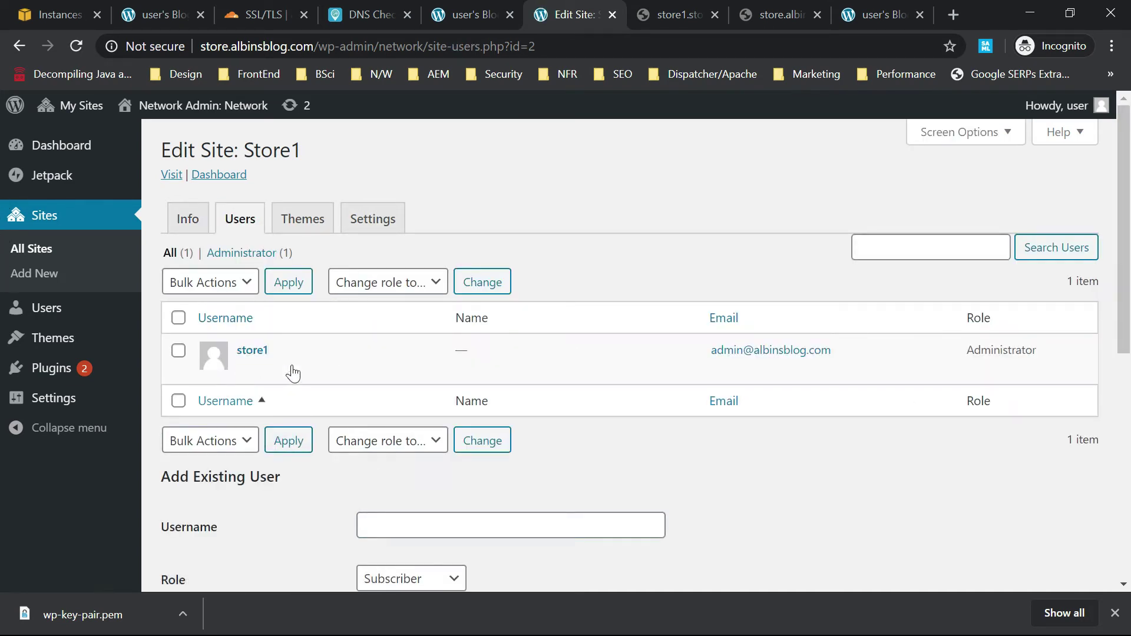
pyautogui.click(252, 350)
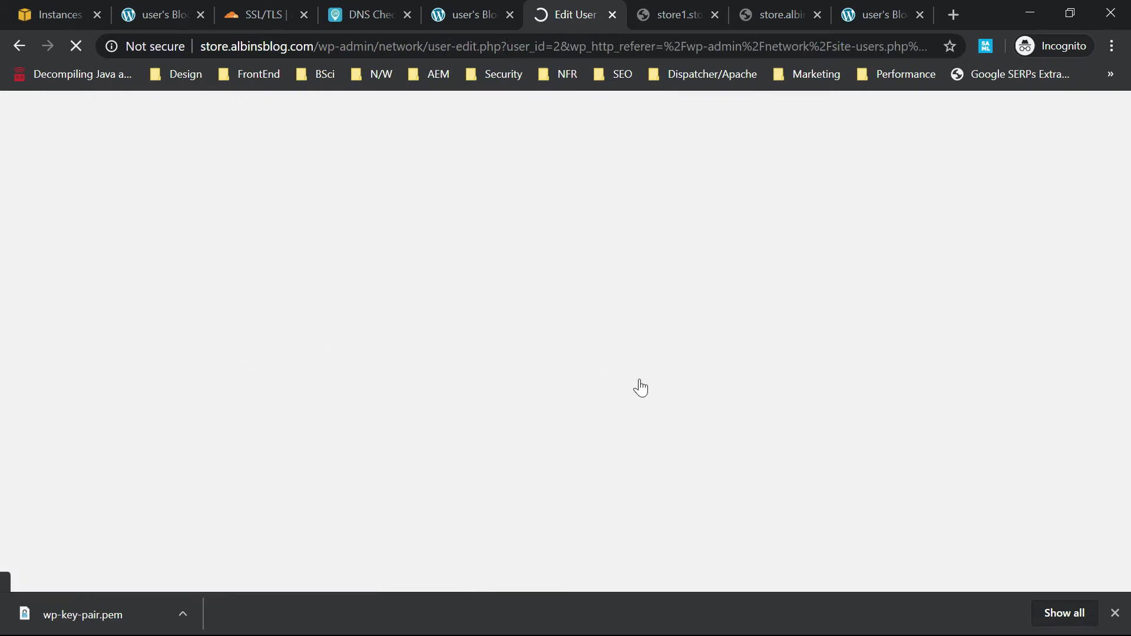
# Generate a strong new password, copy it, and save it with Update User.
pyautogui.scroll(-15, 2, 147)
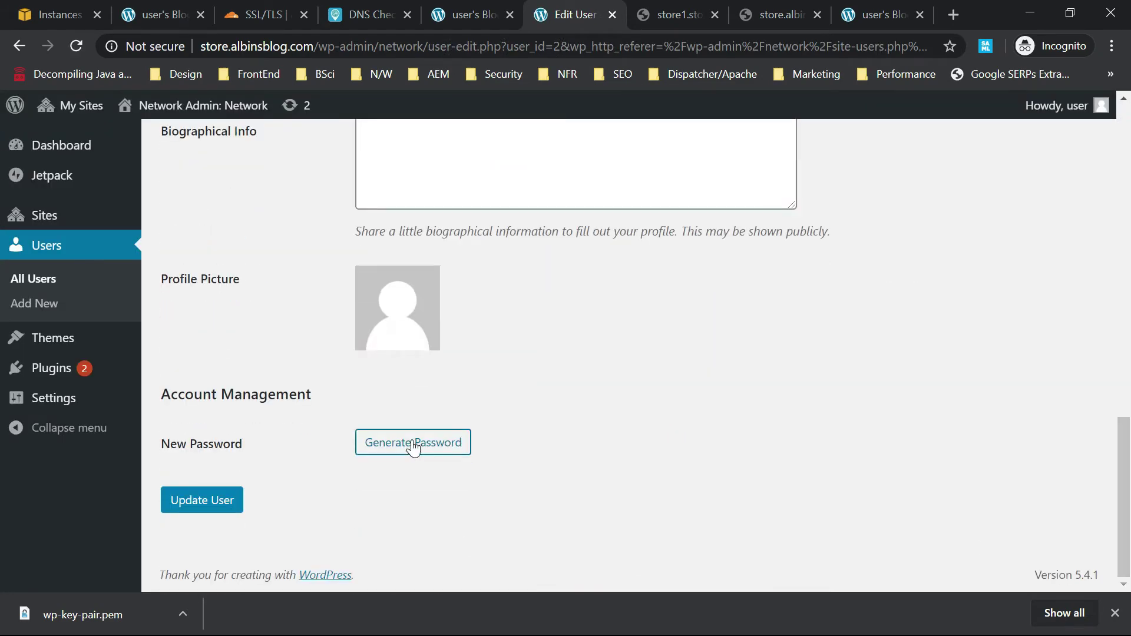
pyautogui.click(416, 442)
pyautogui.click(581, 442)
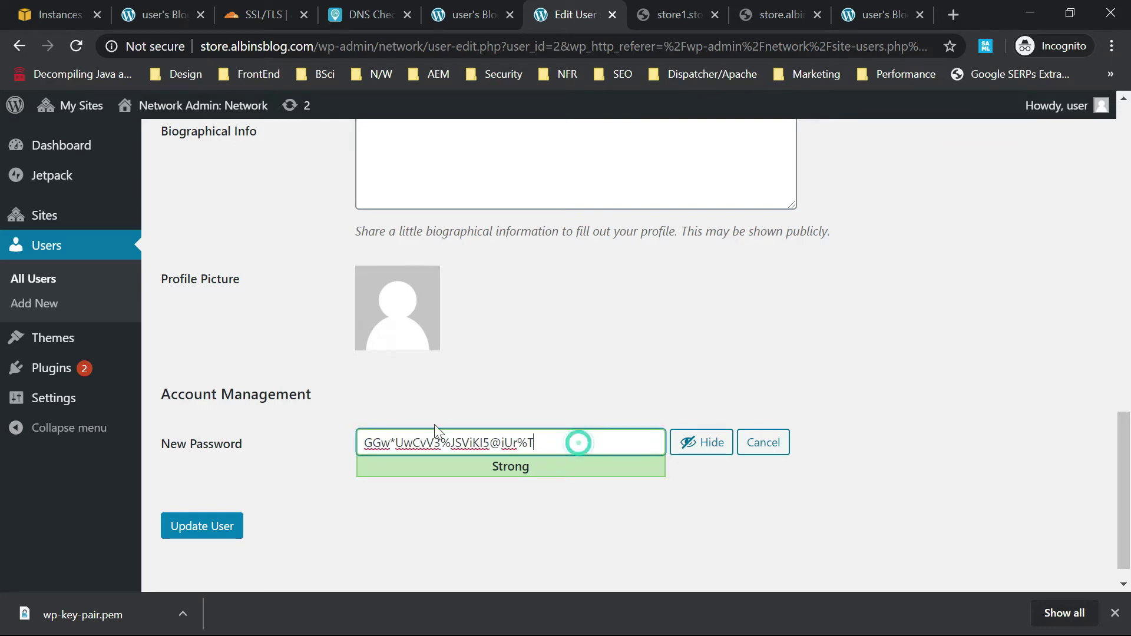
pyautogui.hotkey('ctrl', 'a')
pyautogui.hotkey('alt', 'Tab')
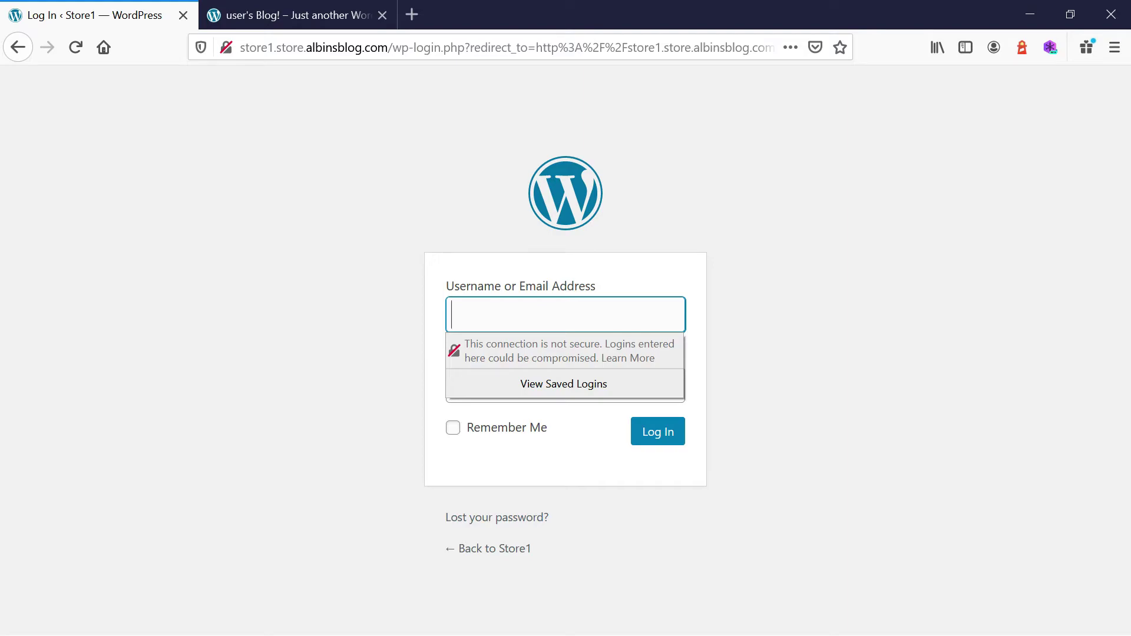
pyautogui.hotkey('alt', 'Tab')
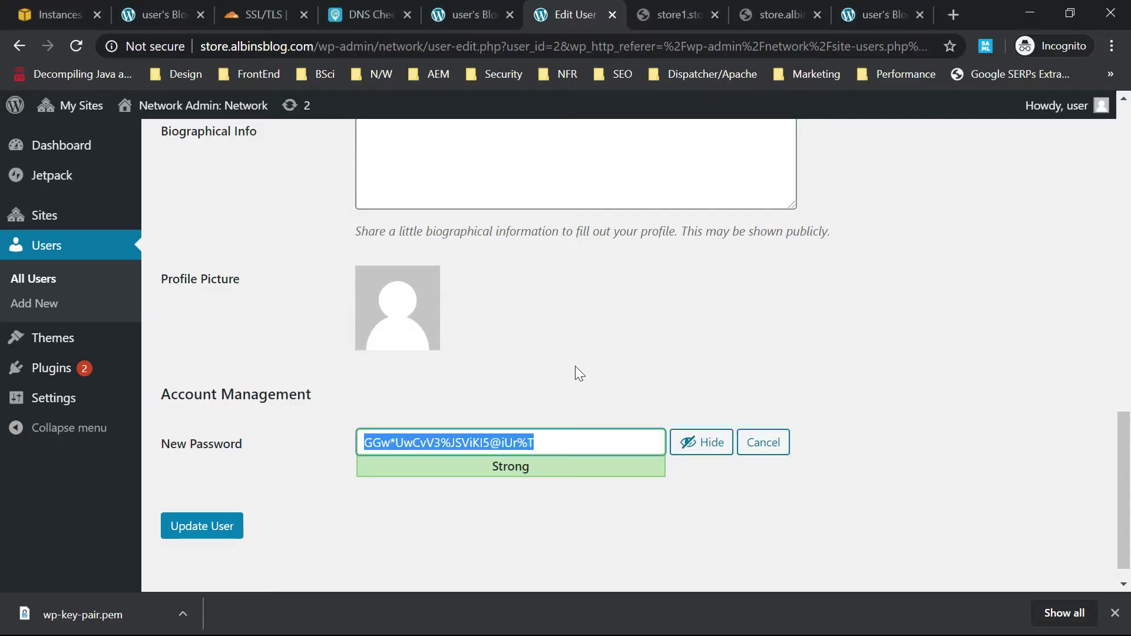
pyautogui.click(177, 528)
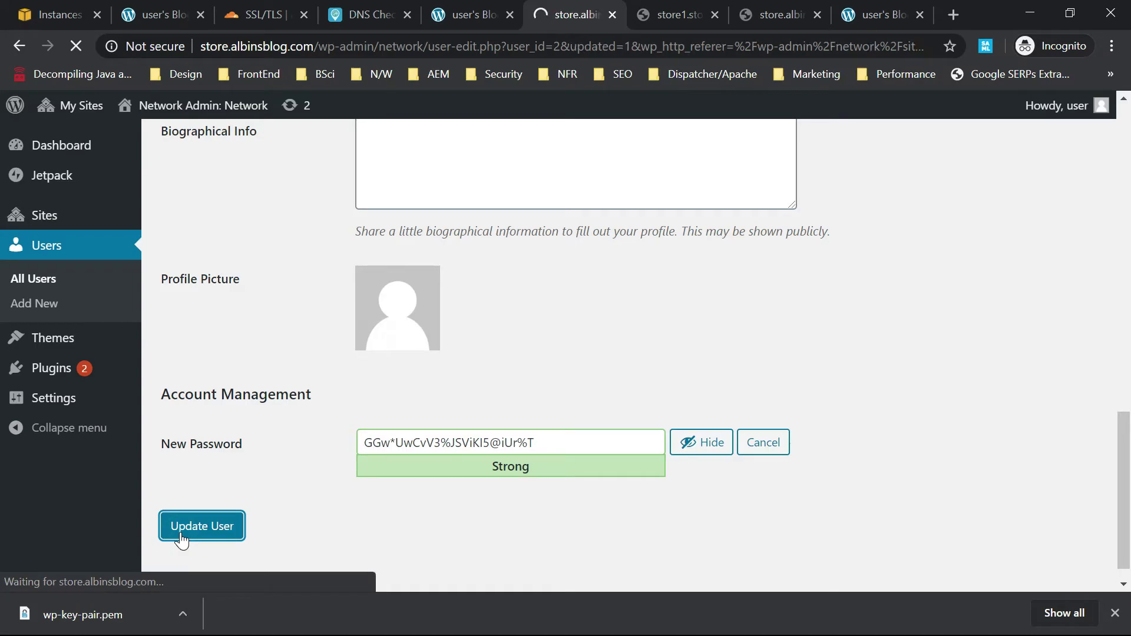
# Sign in to the Store1 admin with the username and pasted password, and save the login in Firefox.
pyautogui.hotkey('alt', 'Tab')
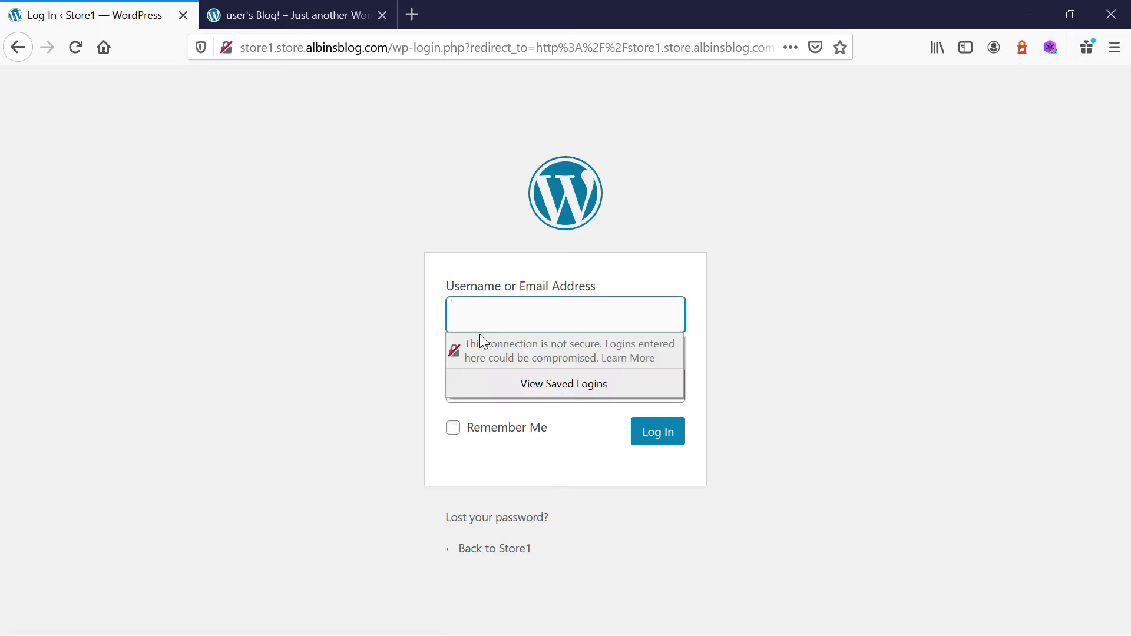
pyautogui.write('1')
pyautogui.click(377, 316)
pyautogui.click(492, 374)
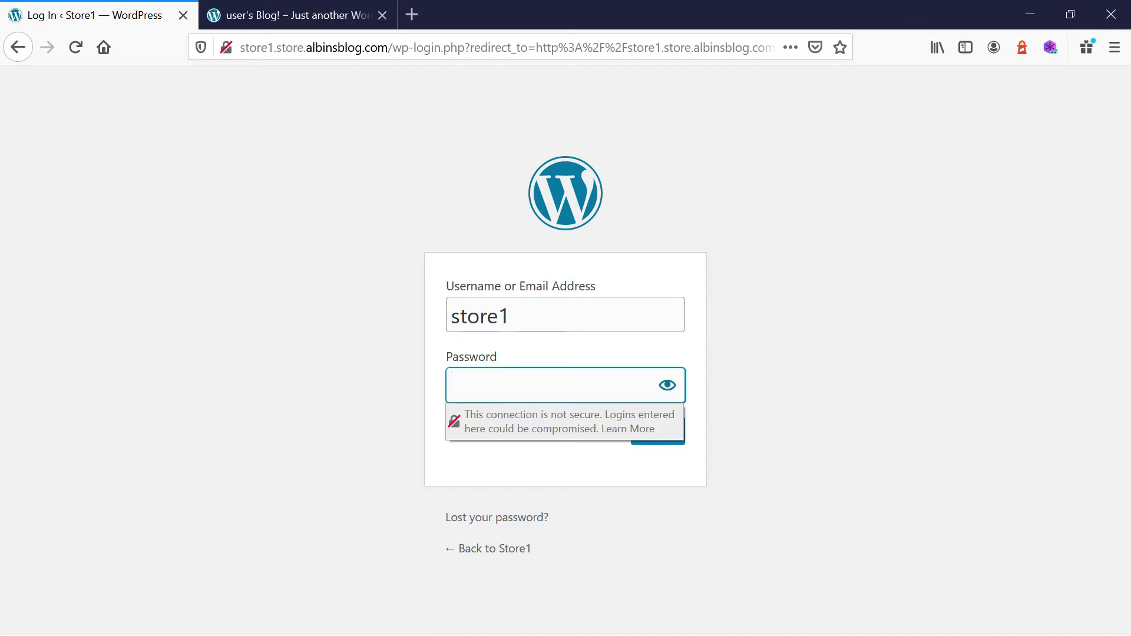
pyautogui.hotkey('ctrl', 'v')
pyautogui.click(828, 433)
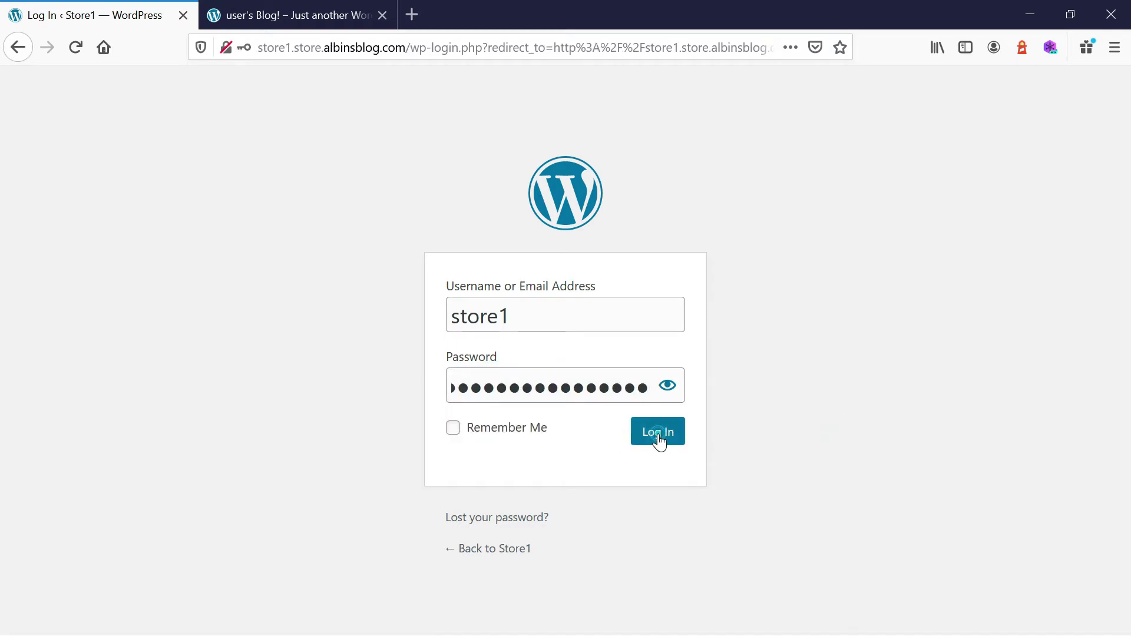
pyautogui.click(658, 439)
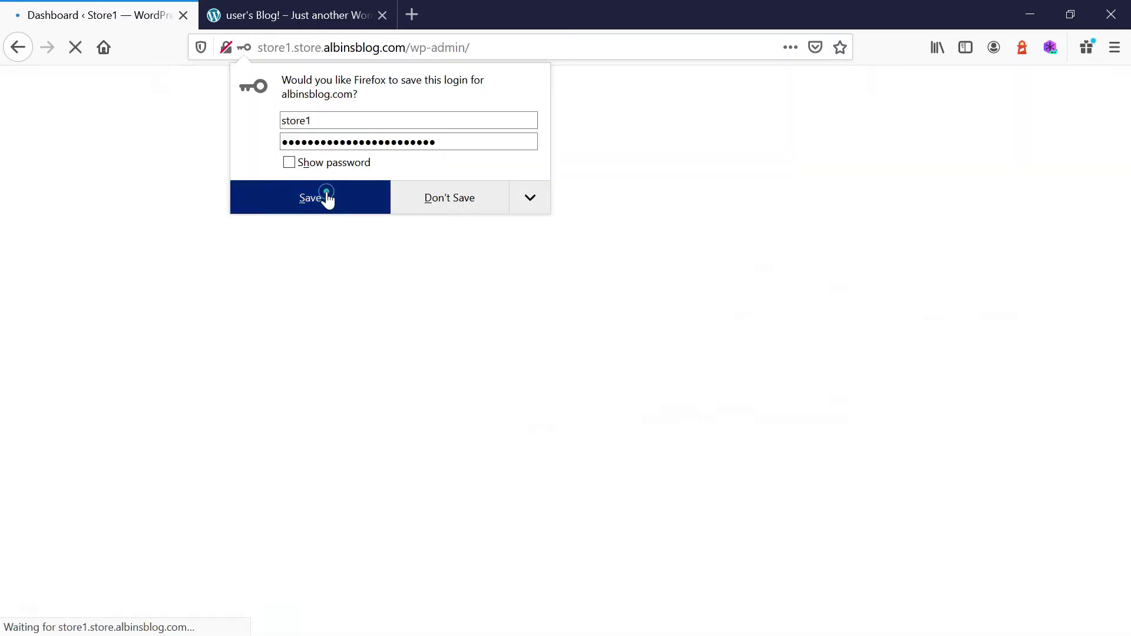
pyautogui.click(326, 193)
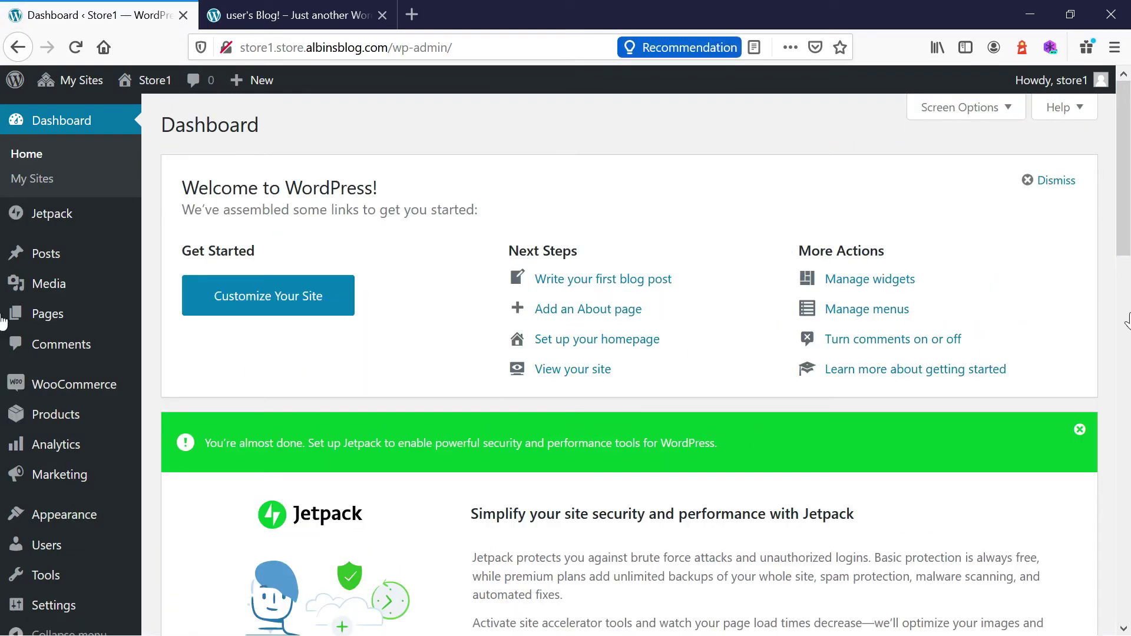
# Launch the WooCommerce setup wizard from the dashboard and agree to begin store setup.
pyautogui.scroll(-8, 565, 354)
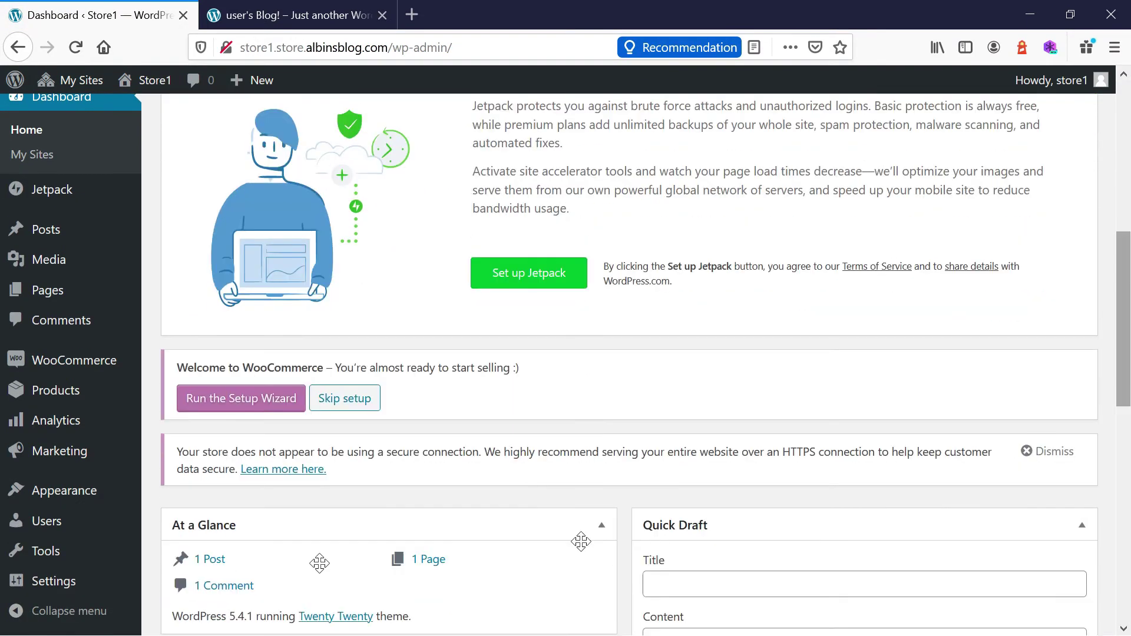
pyautogui.click(241, 400)
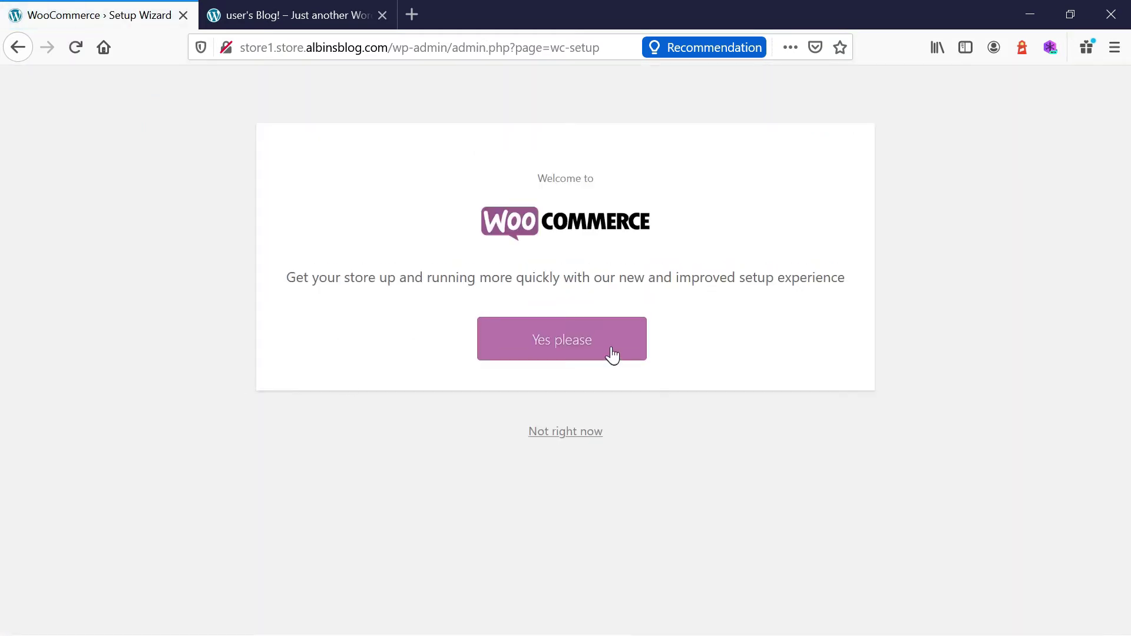
pyautogui.click(575, 343)
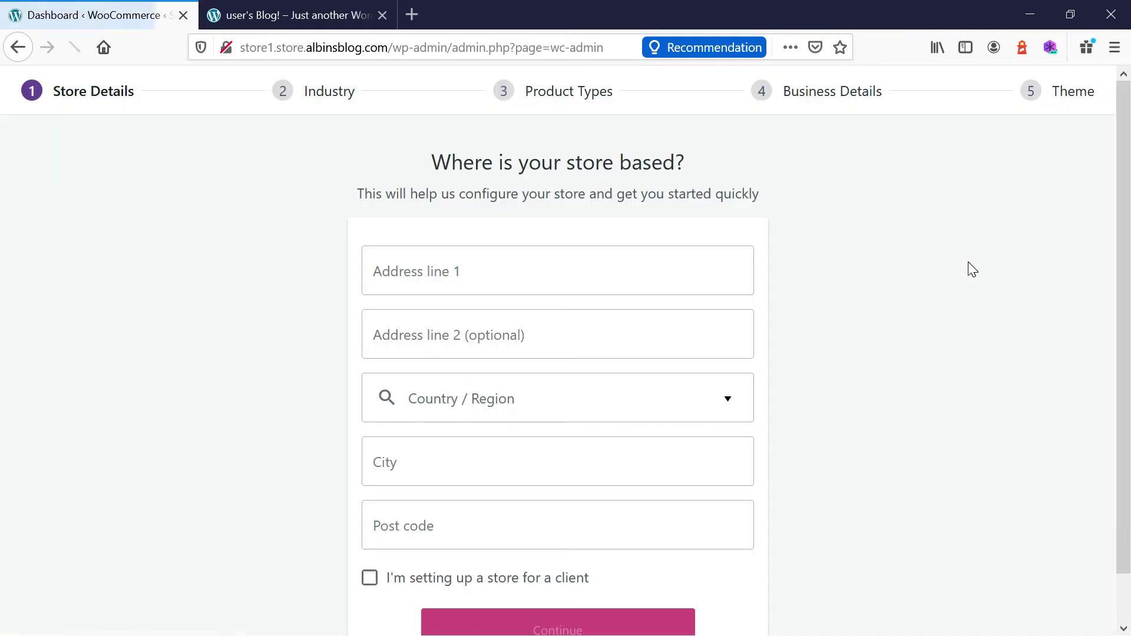
# Enter 'test' as the store street address and continue without usage tracking.
pyautogui.click(595, 272)
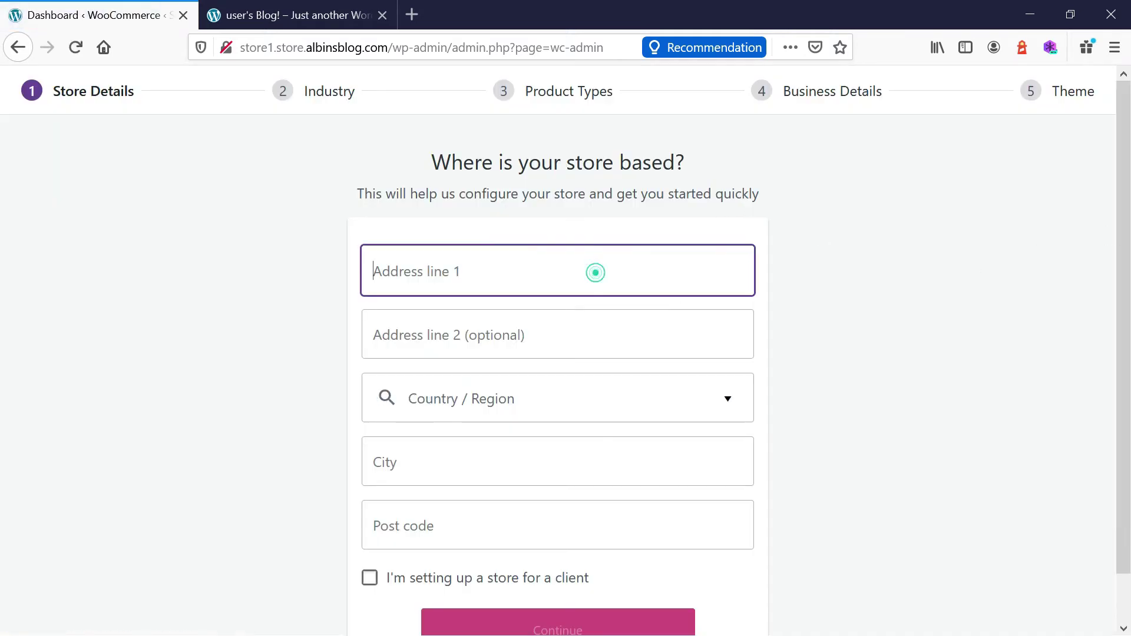
pyautogui.write('t')
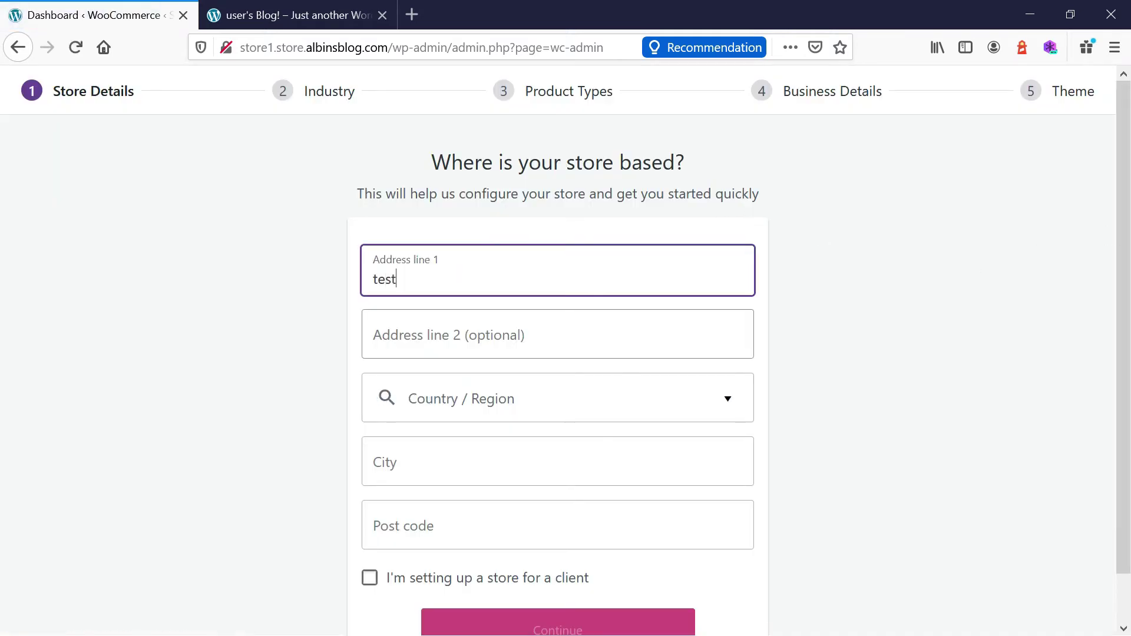
pyautogui.write('est')
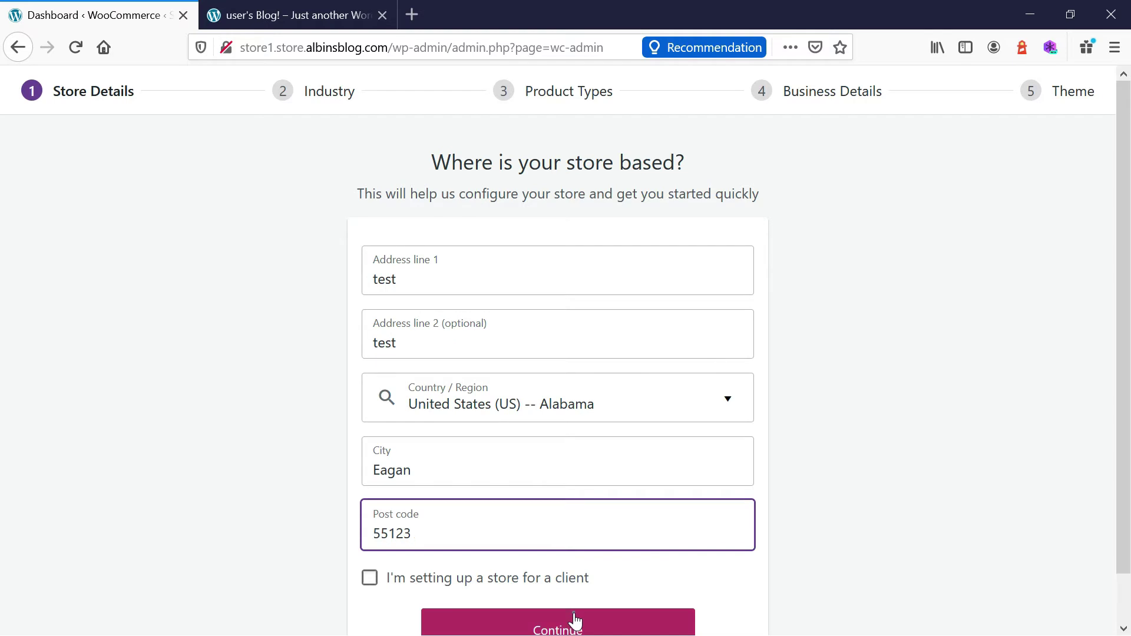
pyautogui.click(576, 621)
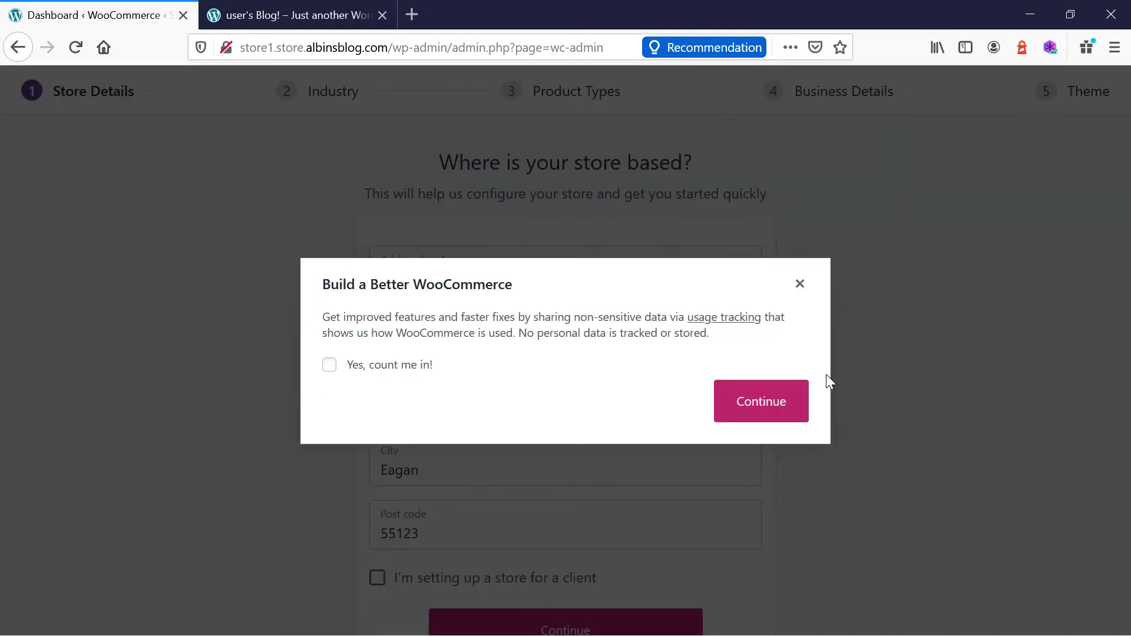
pyautogui.click(770, 390)
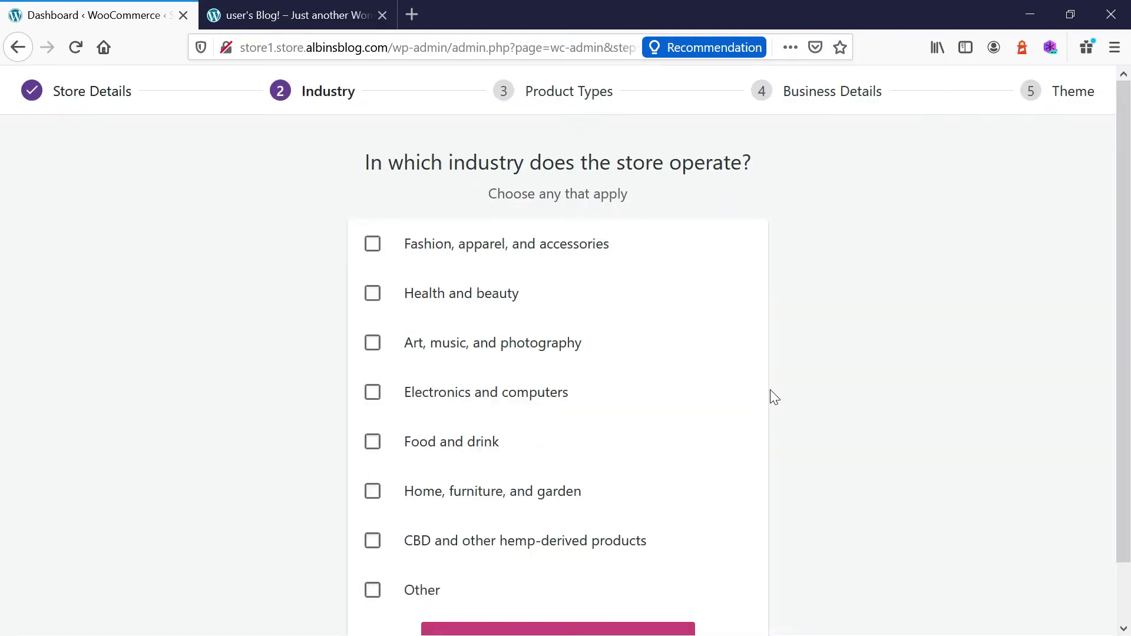
# Choose Fashion, apparel, and accessories as the store's industry.
pyautogui.click(373, 243)
pyautogui.scroll(-1, 1123, 230)
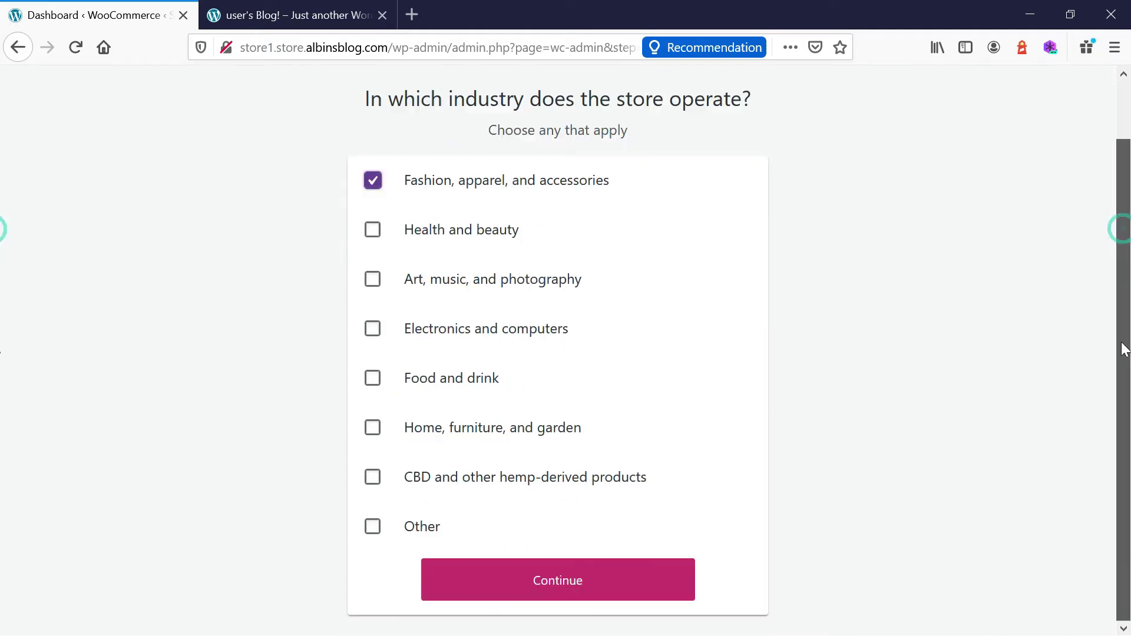
pyautogui.click(546, 582)
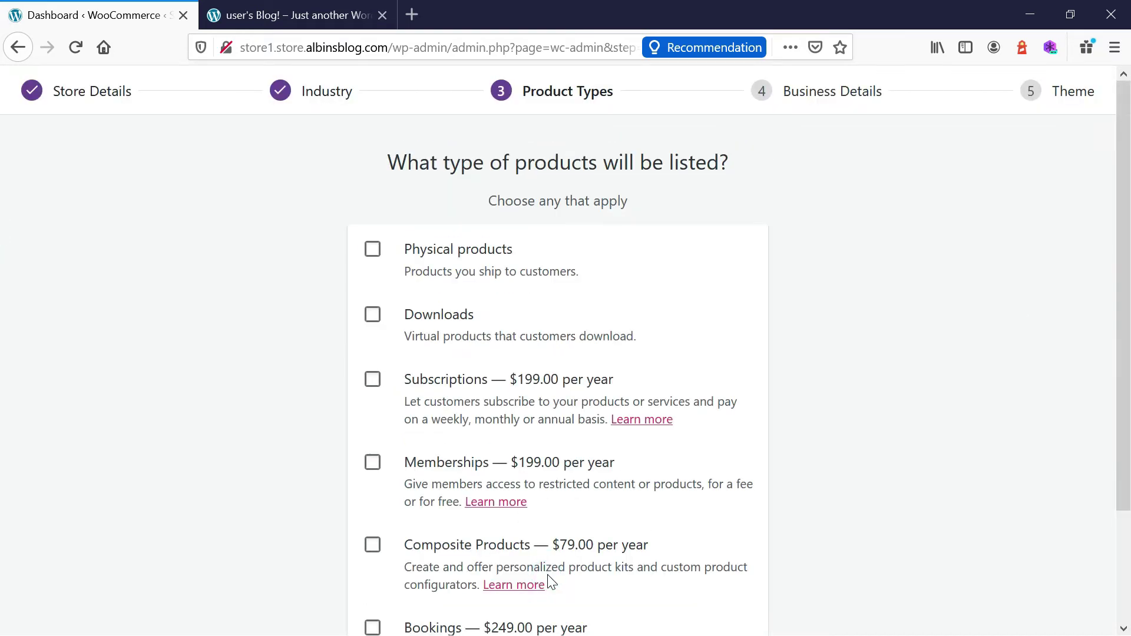
# Select Physical products as the product type and continue to business details.
pyautogui.click(372, 257)
pyautogui.scroll(-2, 3, 503)
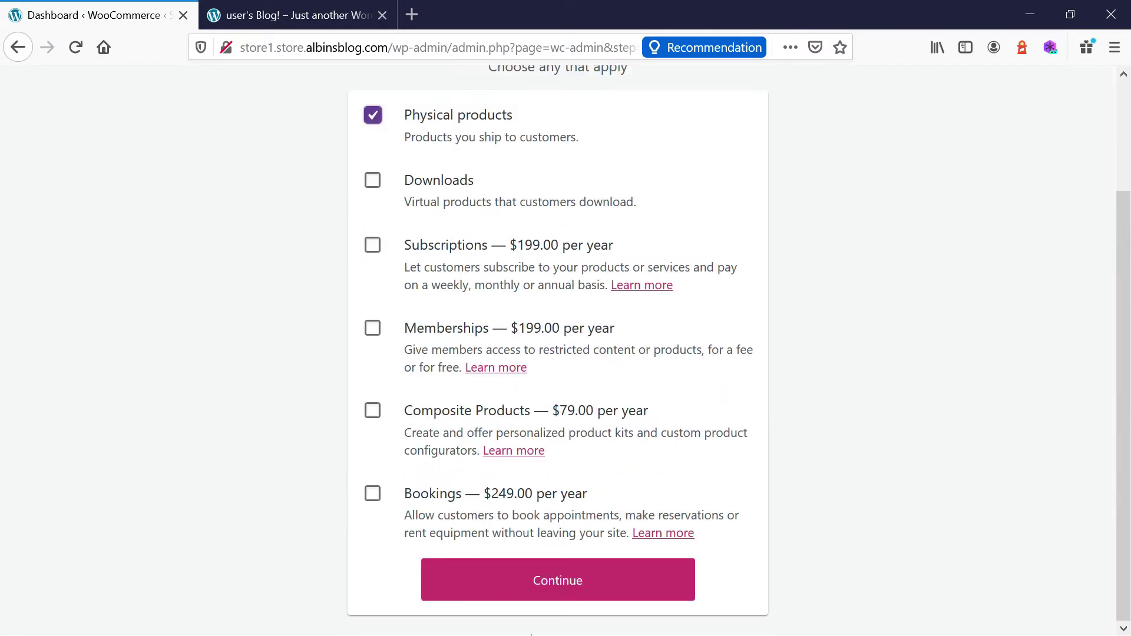
pyautogui.click(545, 596)
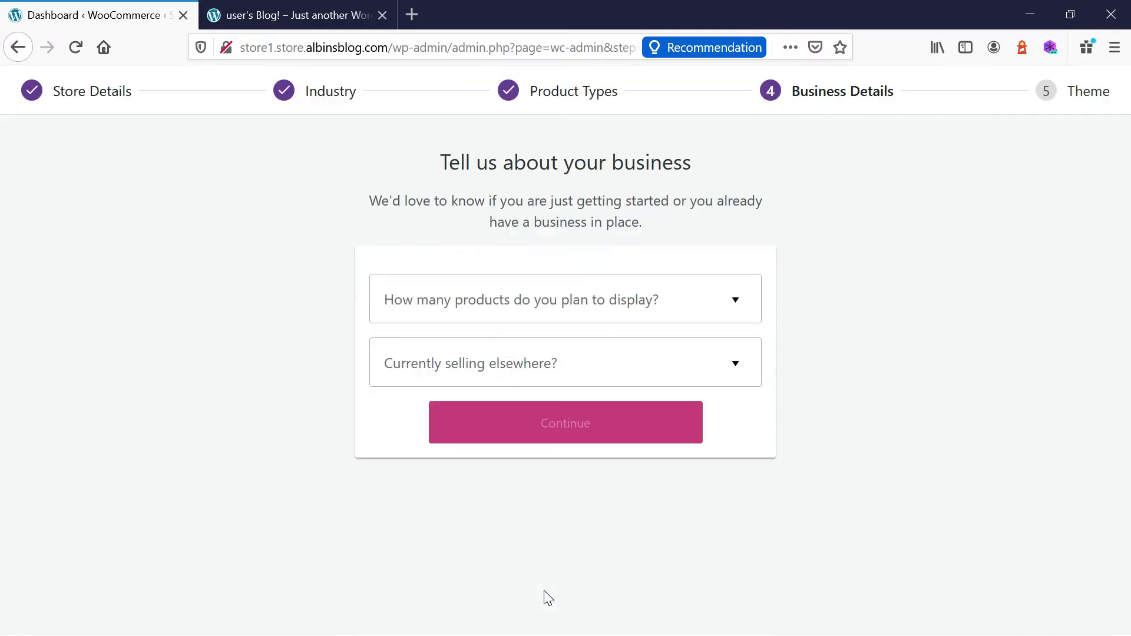
# Answer 101 - 1,000 planned products and No to currently selling elsewhere.
pyautogui.click(602, 294)
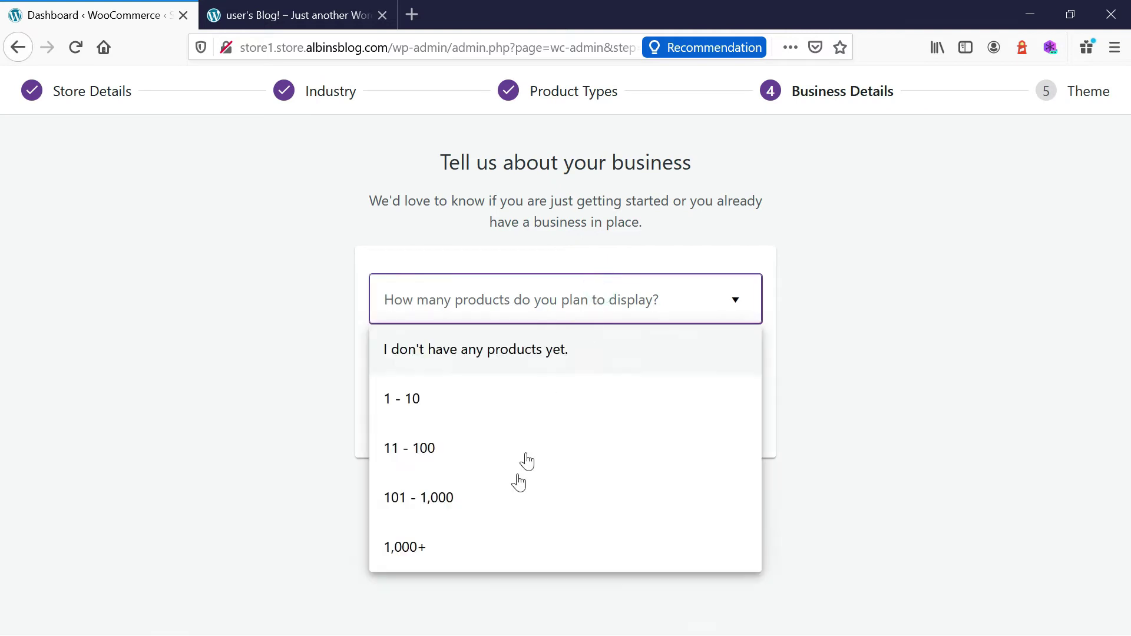
pyautogui.click(462, 498)
pyautogui.click(496, 370)
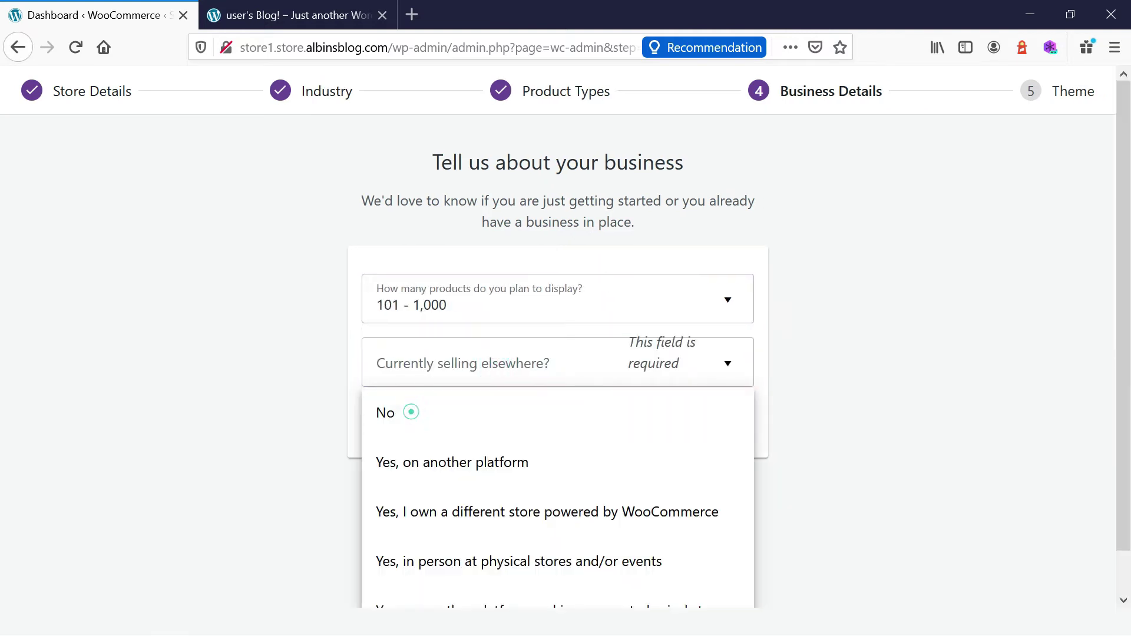
pyautogui.click(390, 415)
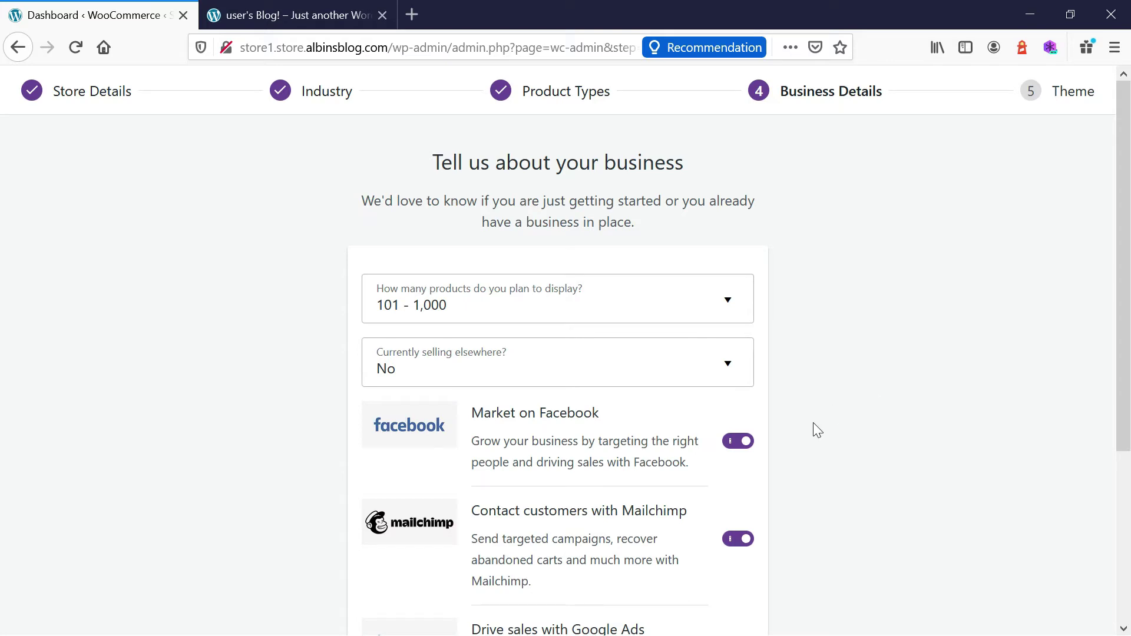
# Turn off the Facebook, Mailchimp and Google Ads extras, continue, and filter to free themes.
pyautogui.click(737, 443)
pyautogui.click(739, 539)
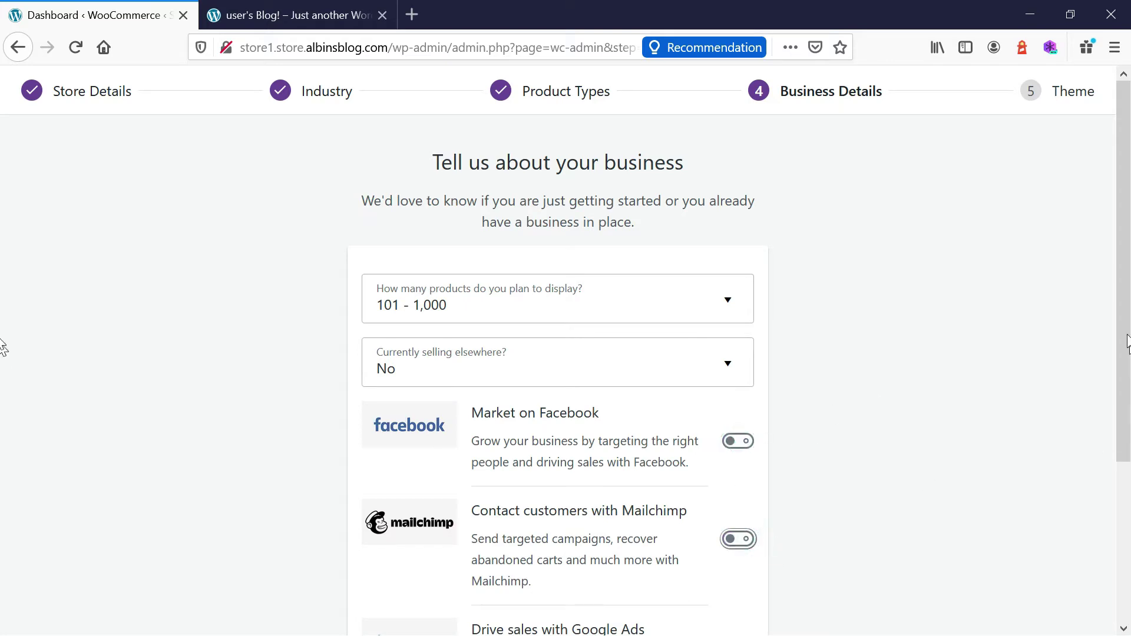
pyautogui.scroll(-3, 1124, 310)
pyautogui.click(737, 458)
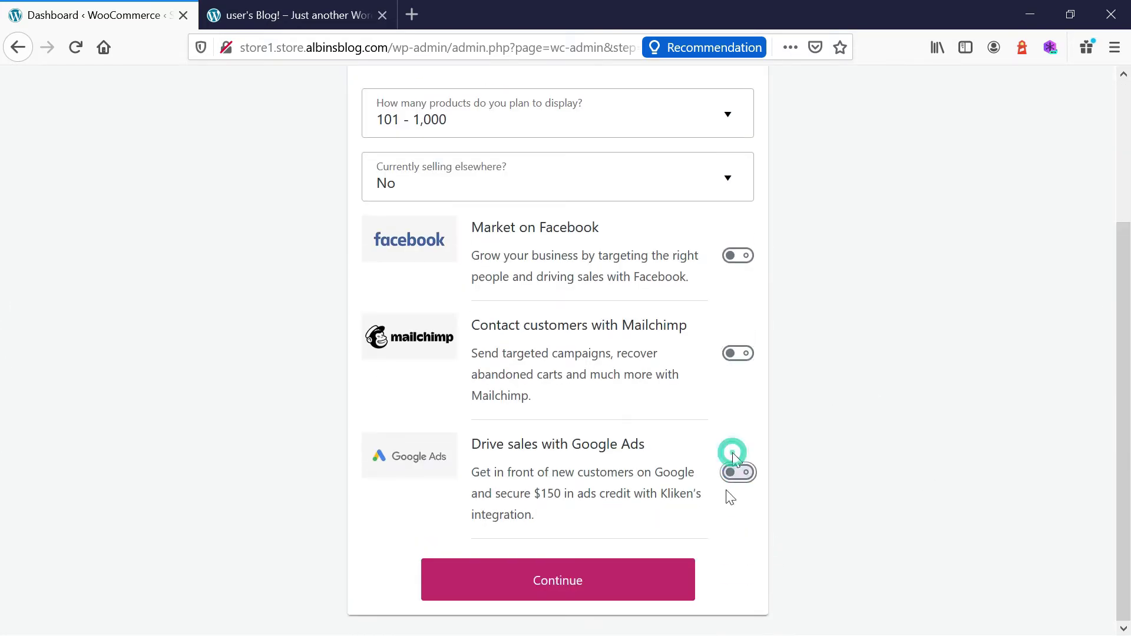
pyautogui.click(527, 589)
pyautogui.click(789, 270)
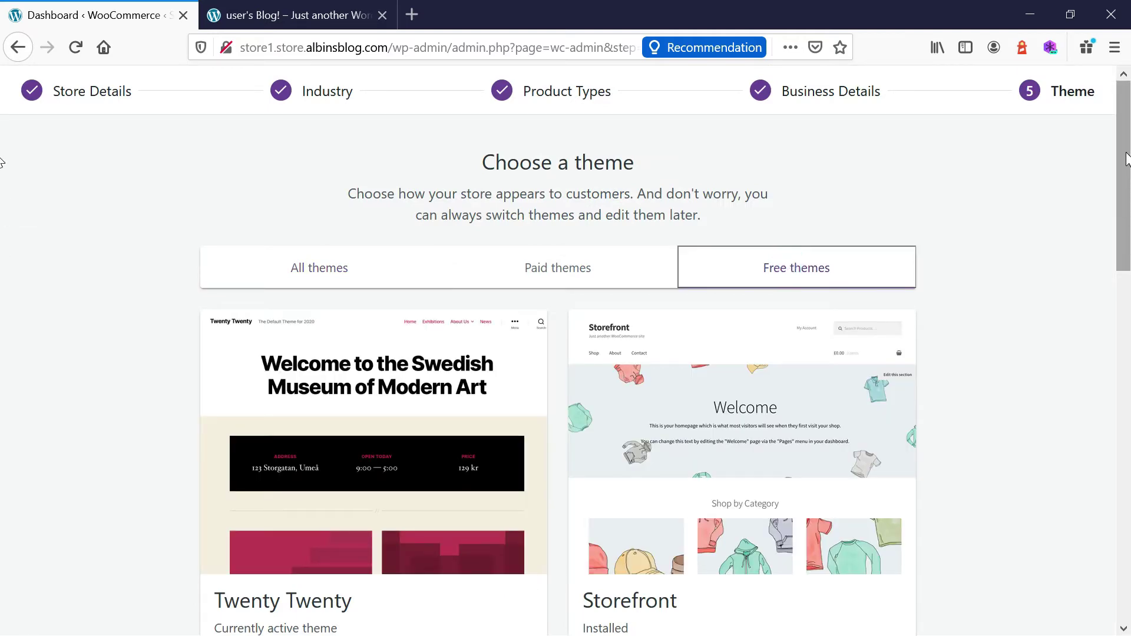
# Scroll down to the Boutique theme and try to choose it.
pyautogui.moveTo(1126, 158); pyautogui.dragTo(1128, 304)
pyautogui.scroll(-5, 3, 313)
pyautogui.click(736, 442)
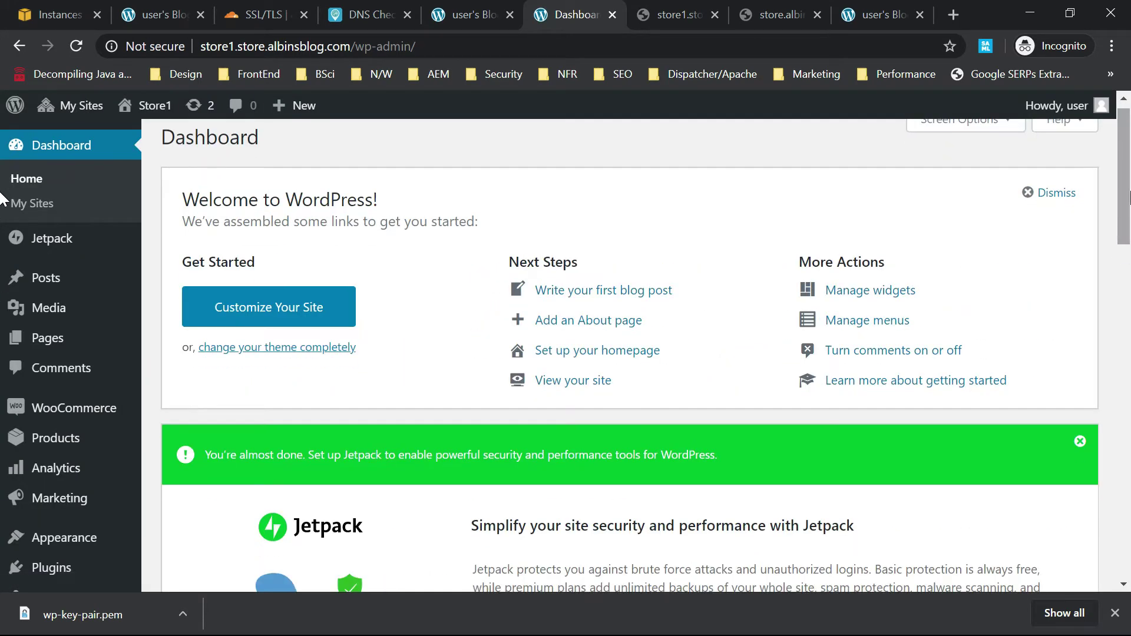
# Rerun the WooCommerce setup through business details, keeping existing answers and declining usage tracking.
pyautogui.click(84, 420)
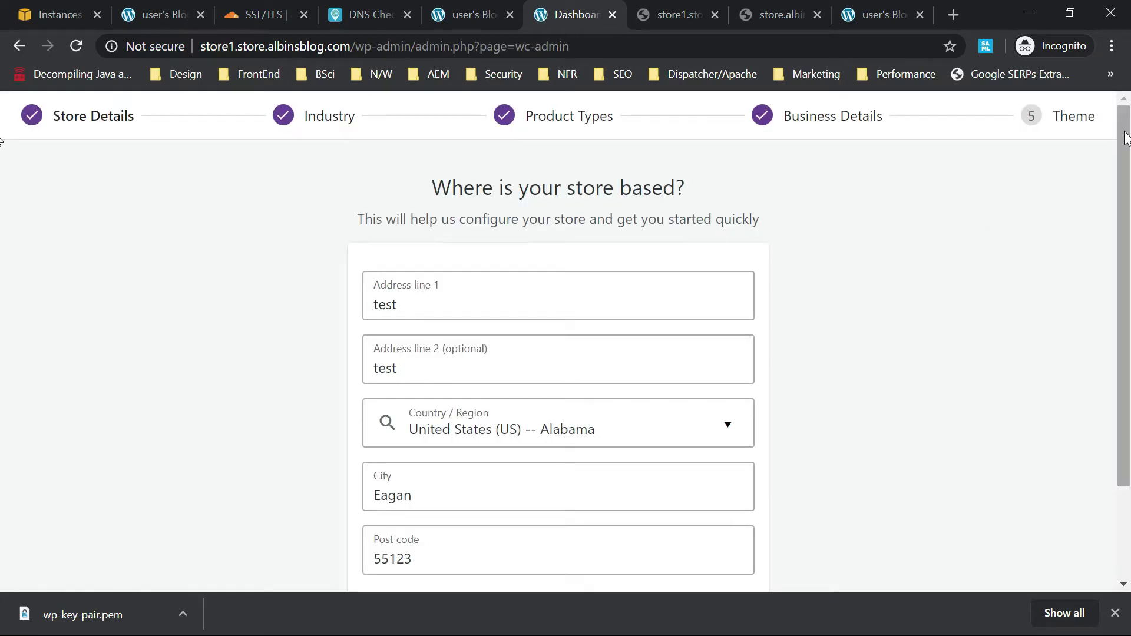
pyautogui.moveTo(1125, 137); pyautogui.dragTo(1125, 228)
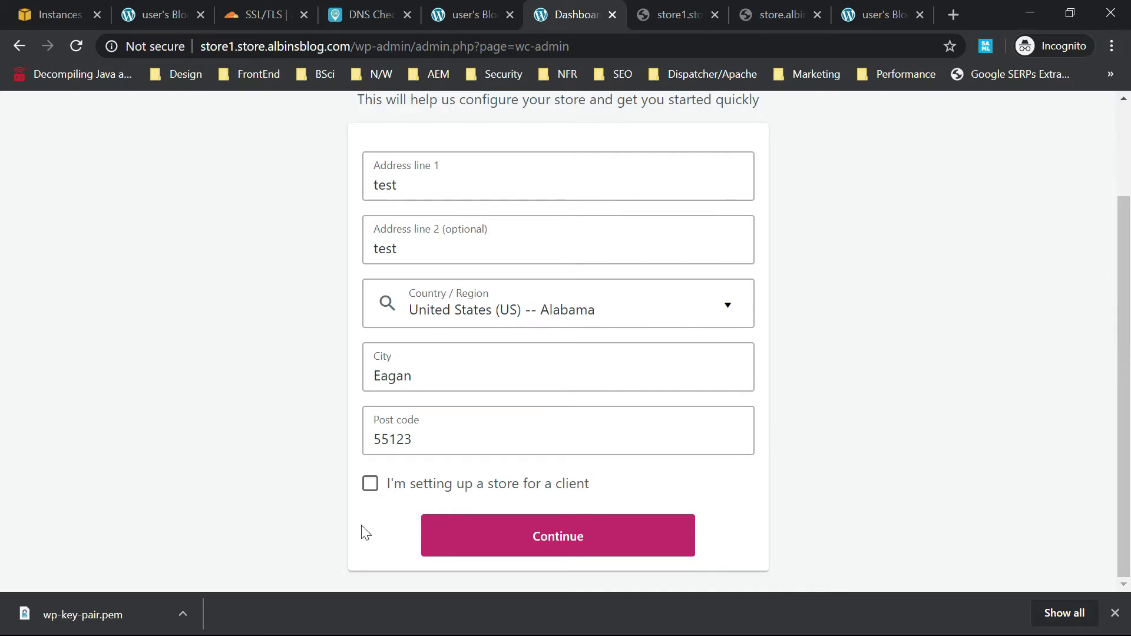
pyautogui.click(527, 538)
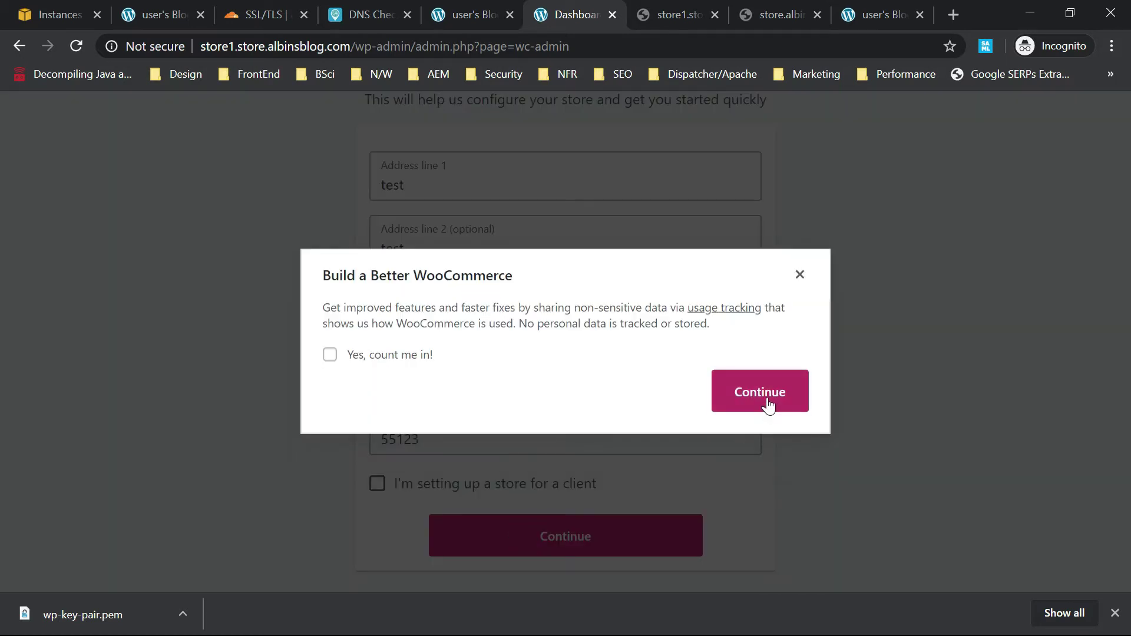
pyautogui.click(760, 392)
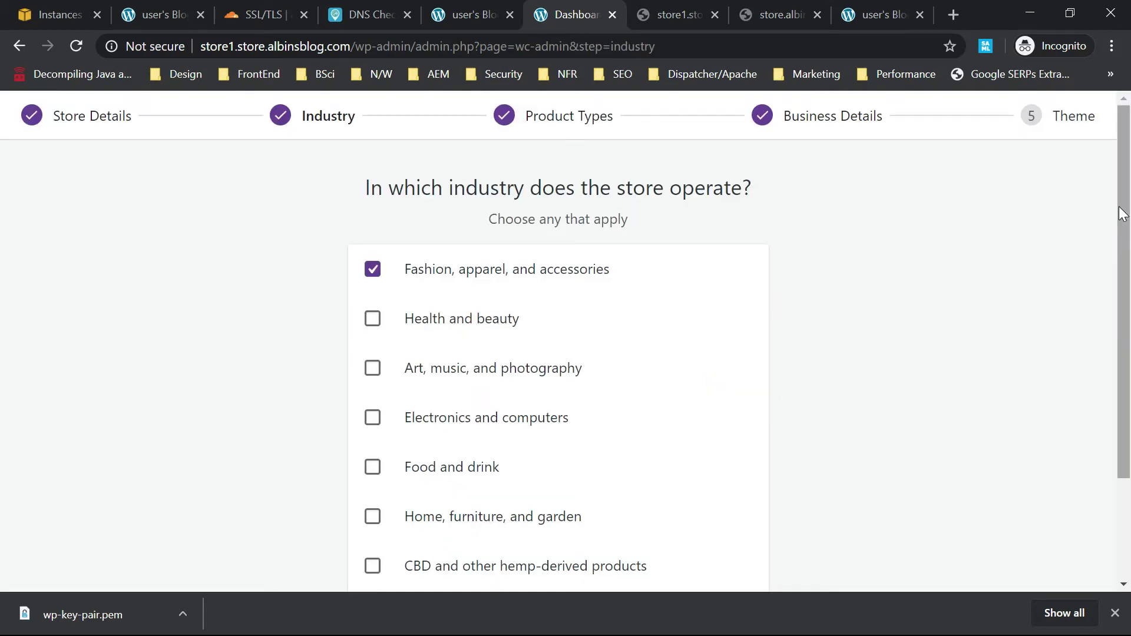
pyautogui.moveTo(1122, 213); pyautogui.dragTo(1117, 318)
pyautogui.click(566, 543)
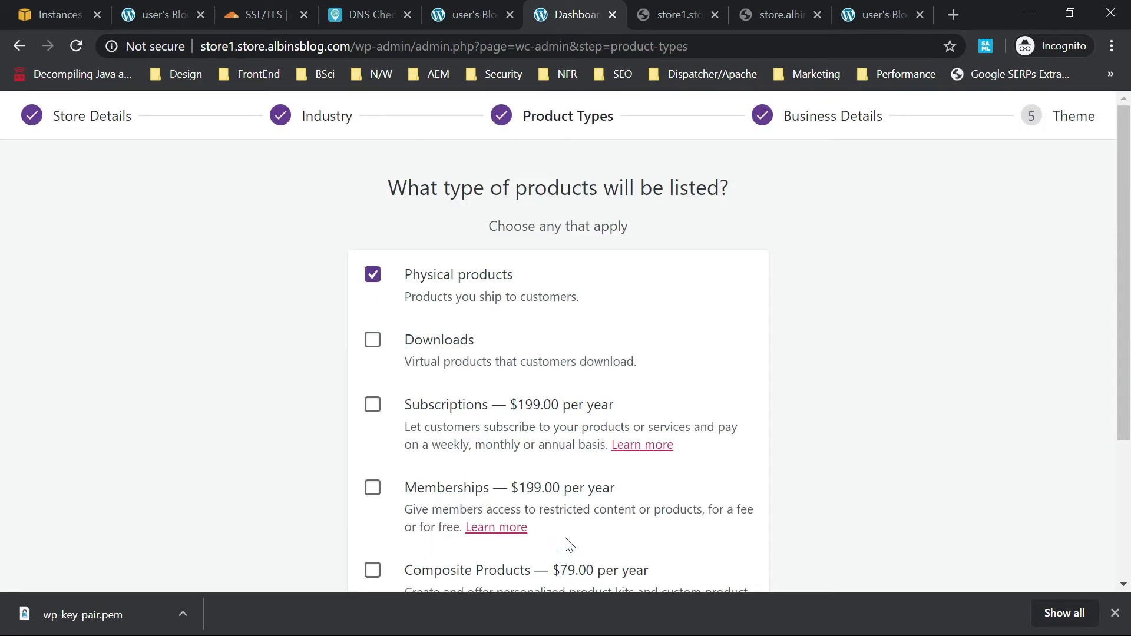
pyautogui.moveTo(1126, 230); pyautogui.dragTo(1122, 367)
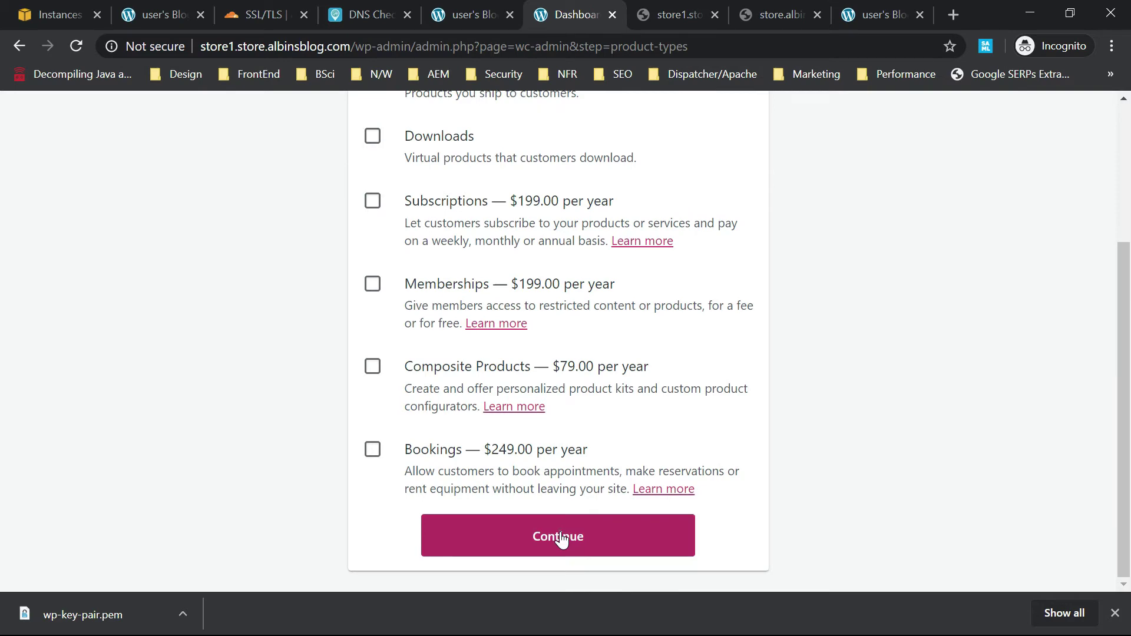
pyautogui.click(560, 535)
pyautogui.moveTo(1127, 350); pyautogui.dragTo(1125, 510)
pyautogui.click(554, 540)
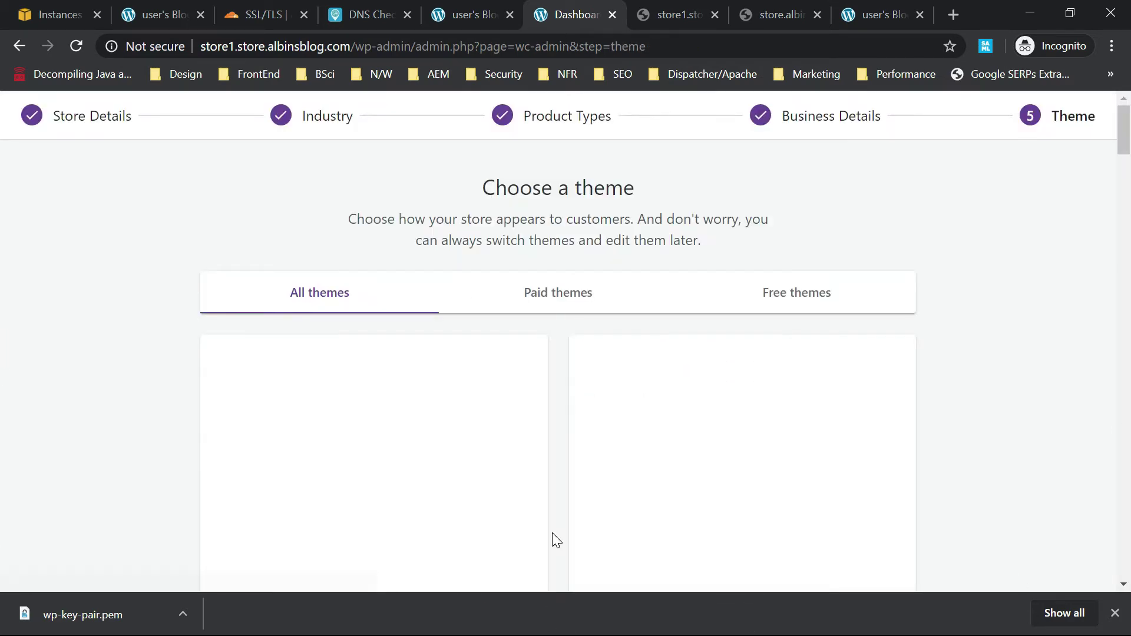
# Choose the free Boutique theme for the store.
pyautogui.click(801, 292)
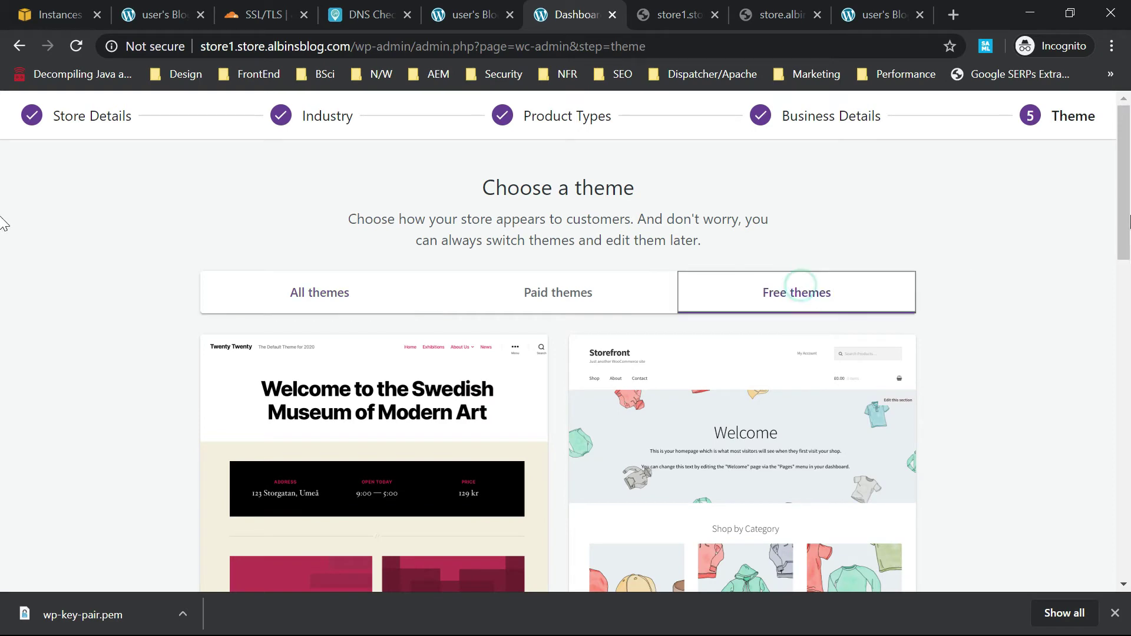
pyautogui.moveTo(1121, 152); pyautogui.dragTo(937, 360)
pyautogui.click(749, 557)
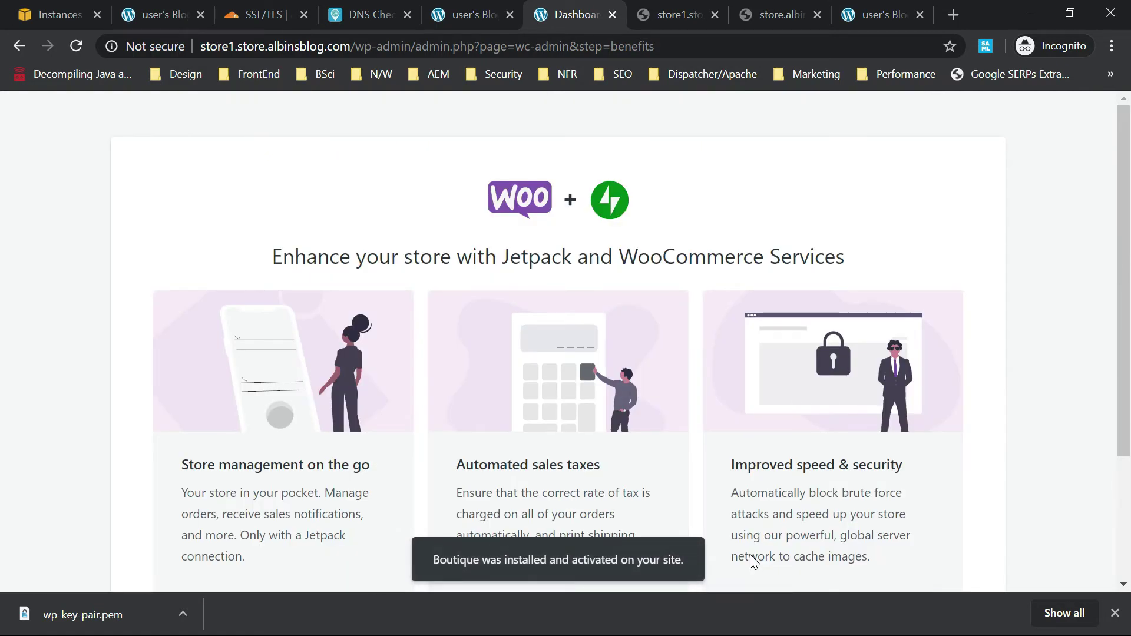
# Install Jetpack and WooCommerce Services and dismiss the setup completion message.
pyautogui.moveTo(1122, 244); pyautogui.dragTo(1125, 451)
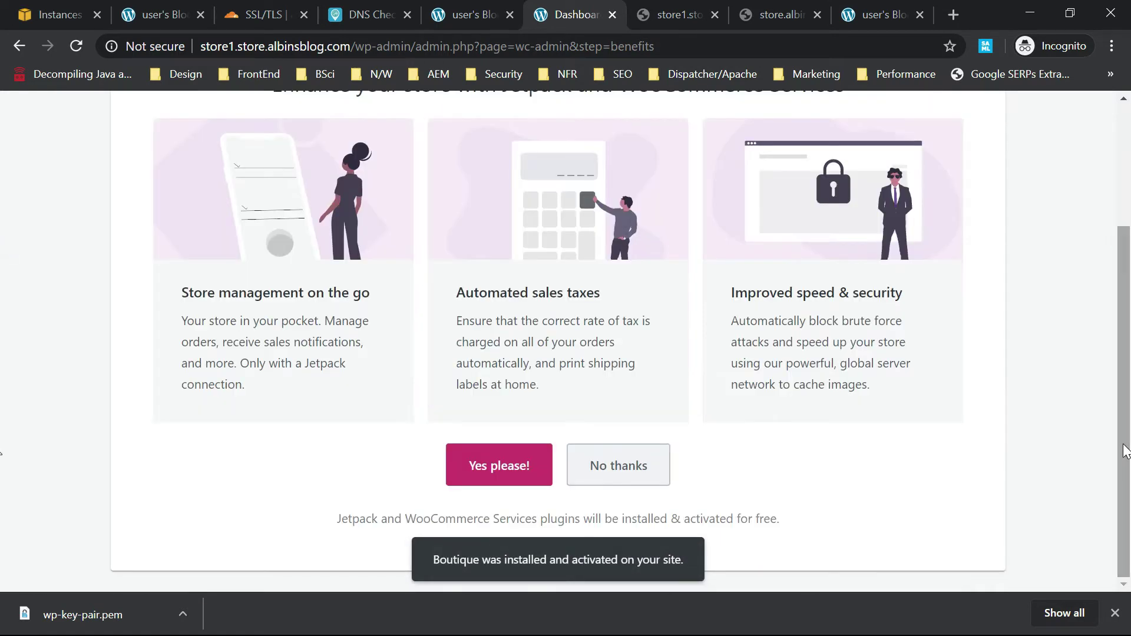
pyautogui.click(503, 461)
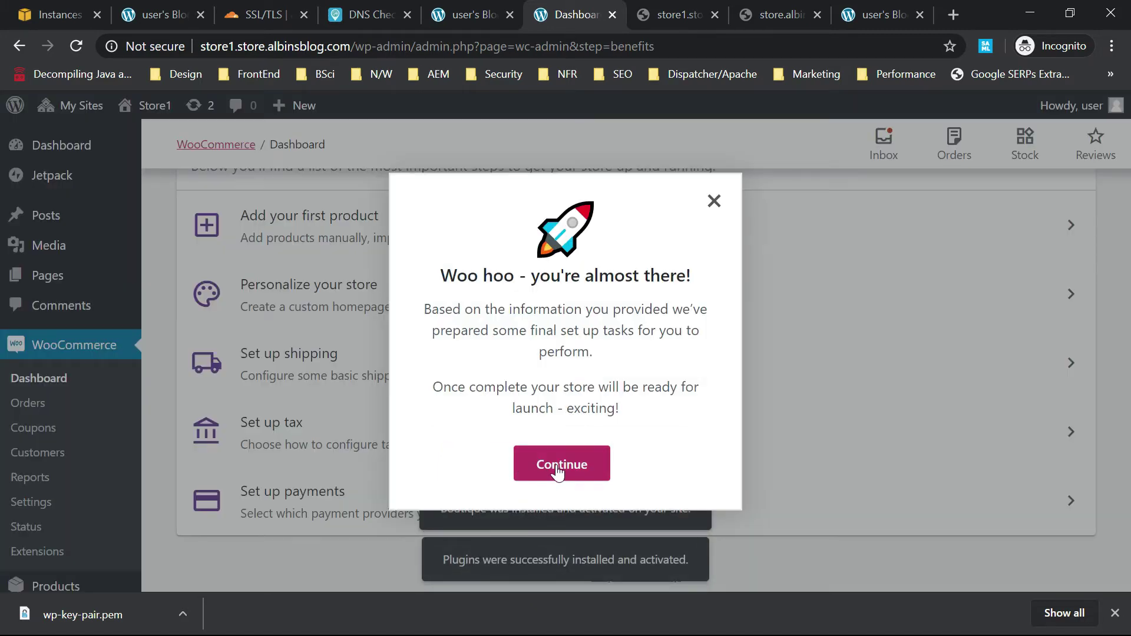
pyautogui.click(557, 472)
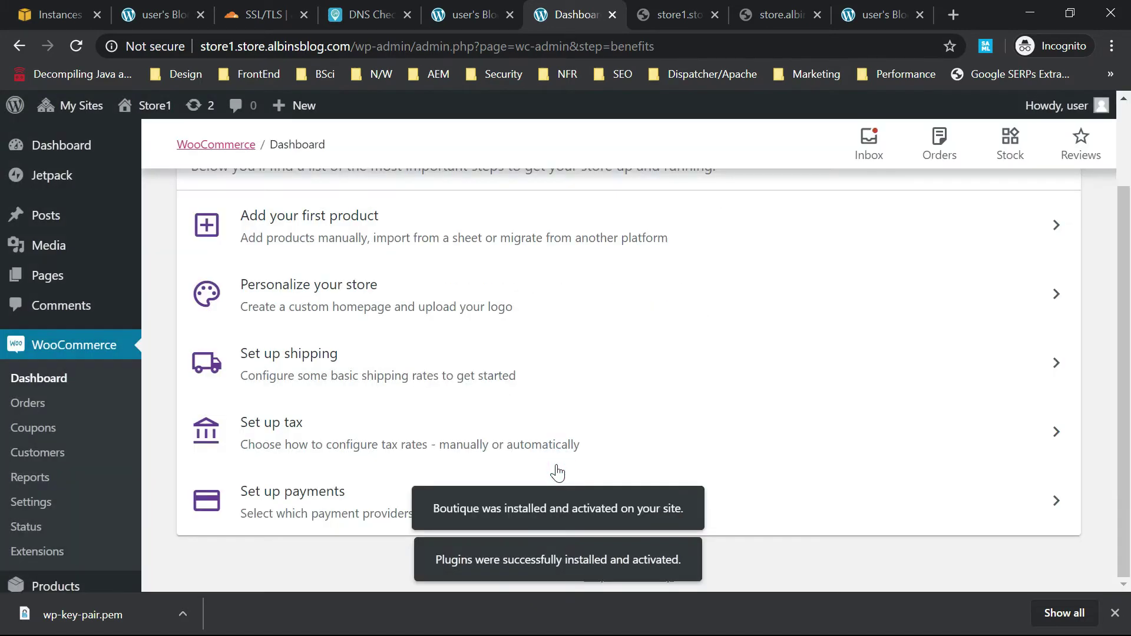
# Pick manual product adding, then publish the Store1 Customizer settings and return to Firefox.
pyautogui.click(399, 230)
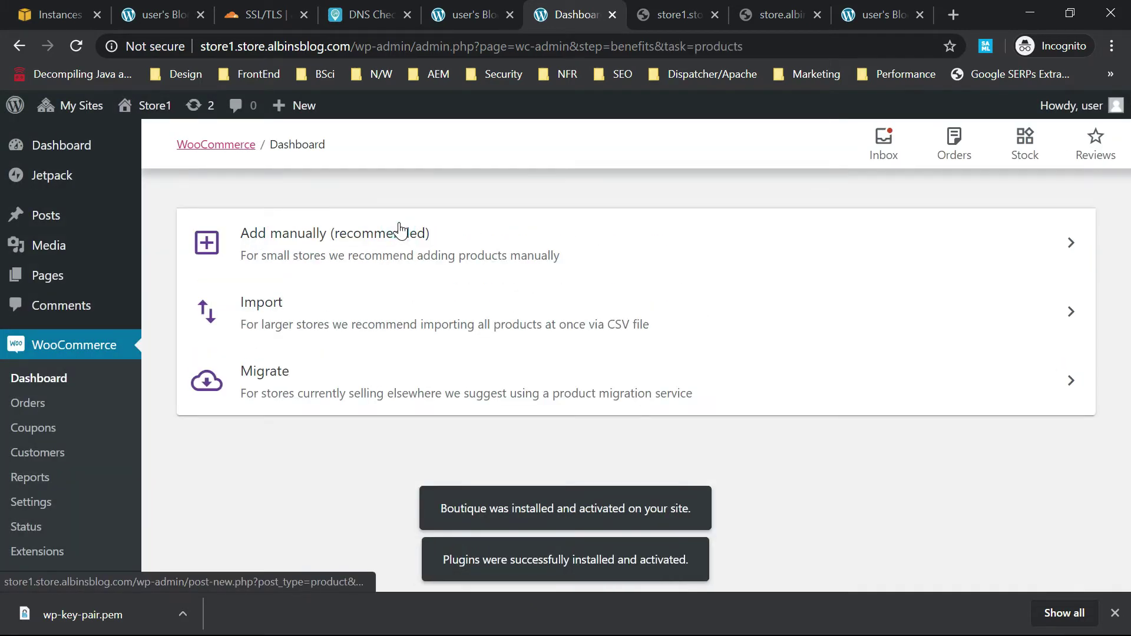
pyautogui.click(311, 250)
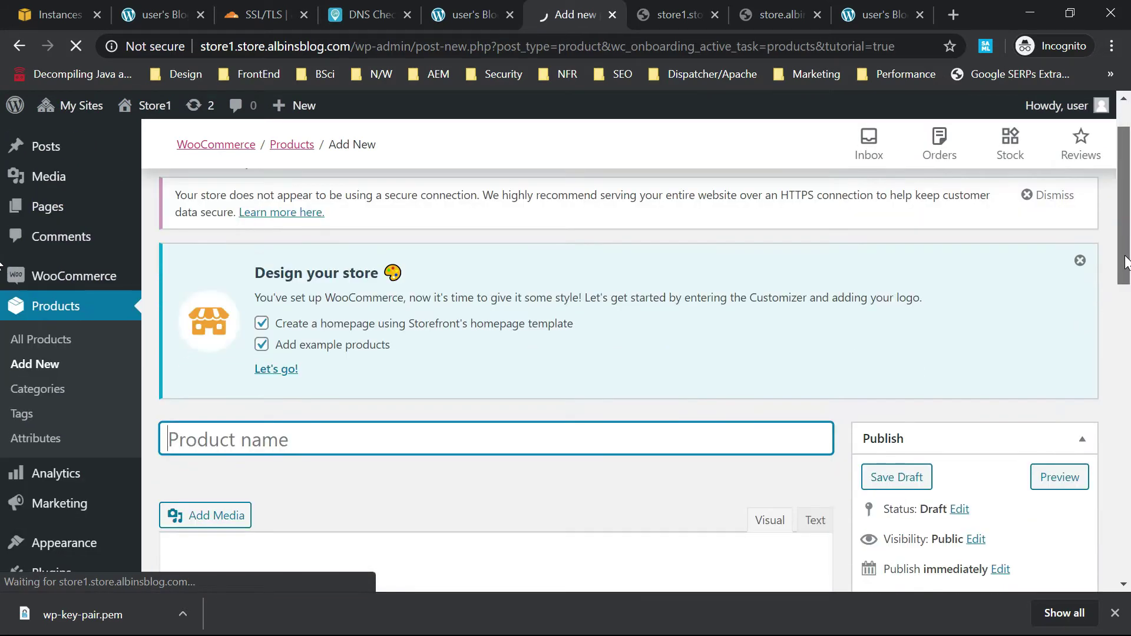
pyautogui.click(272, 331)
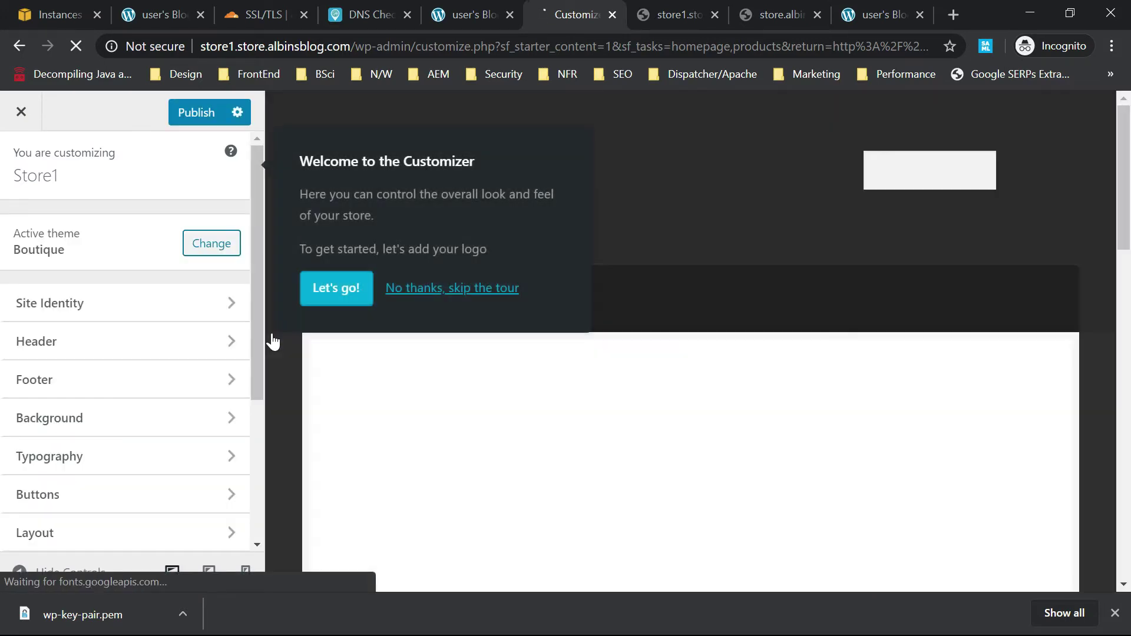
pyautogui.click(197, 124)
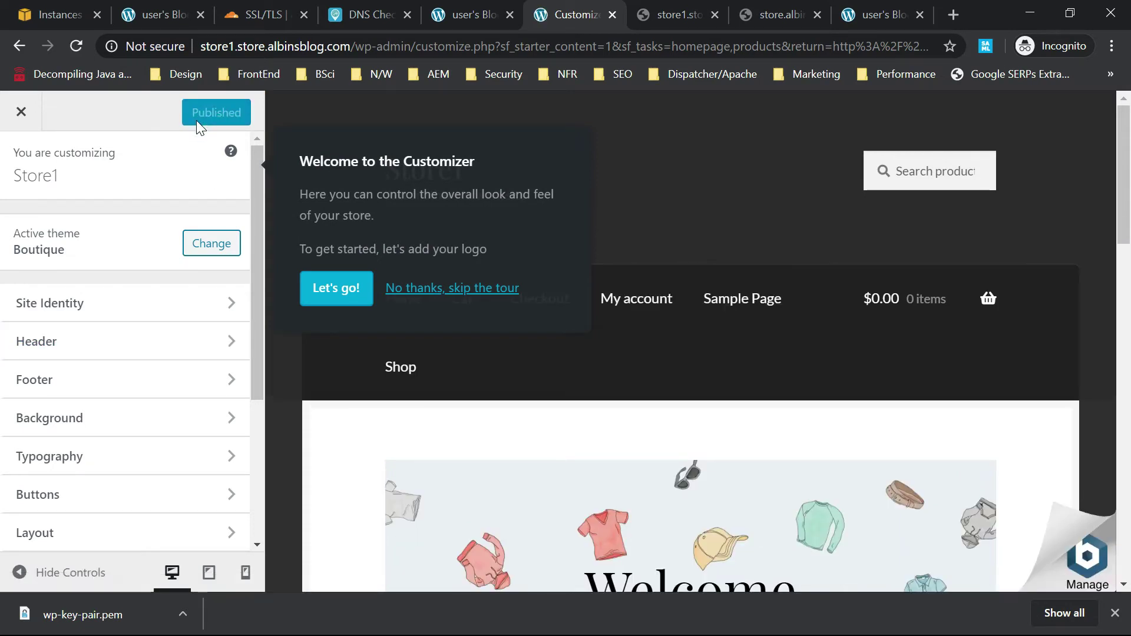
pyautogui.hotkey('alt', 'Tab')
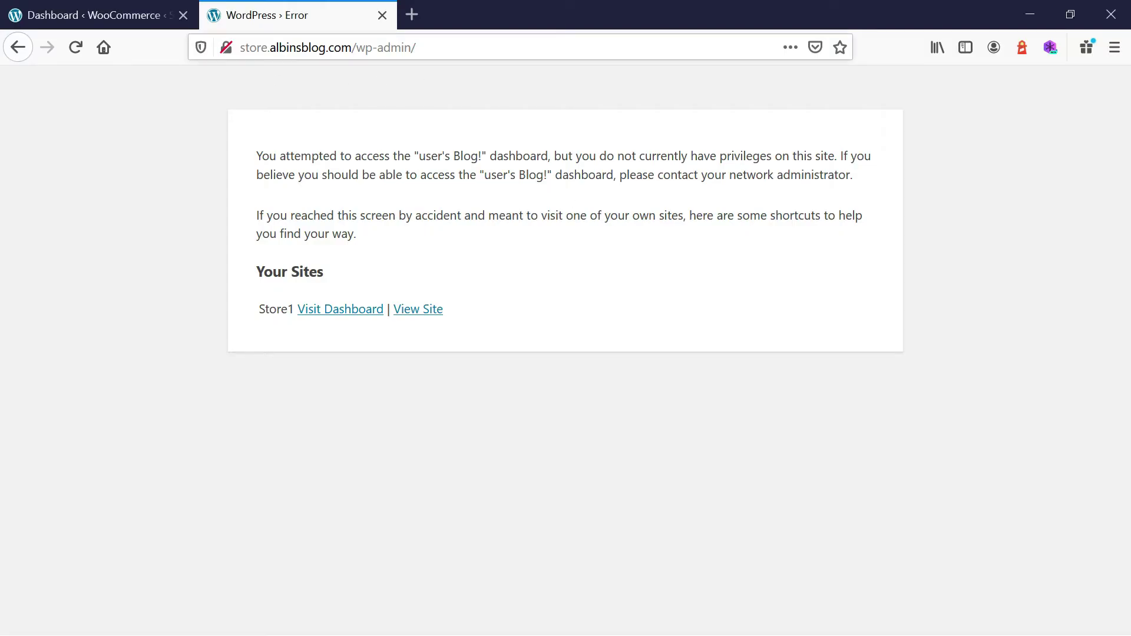
# Strip /wp-admin/ from the address to load the store.albinsblog.com front page.
pyautogui.moveTo(416, 47); pyautogui.dragTo(351, 47)
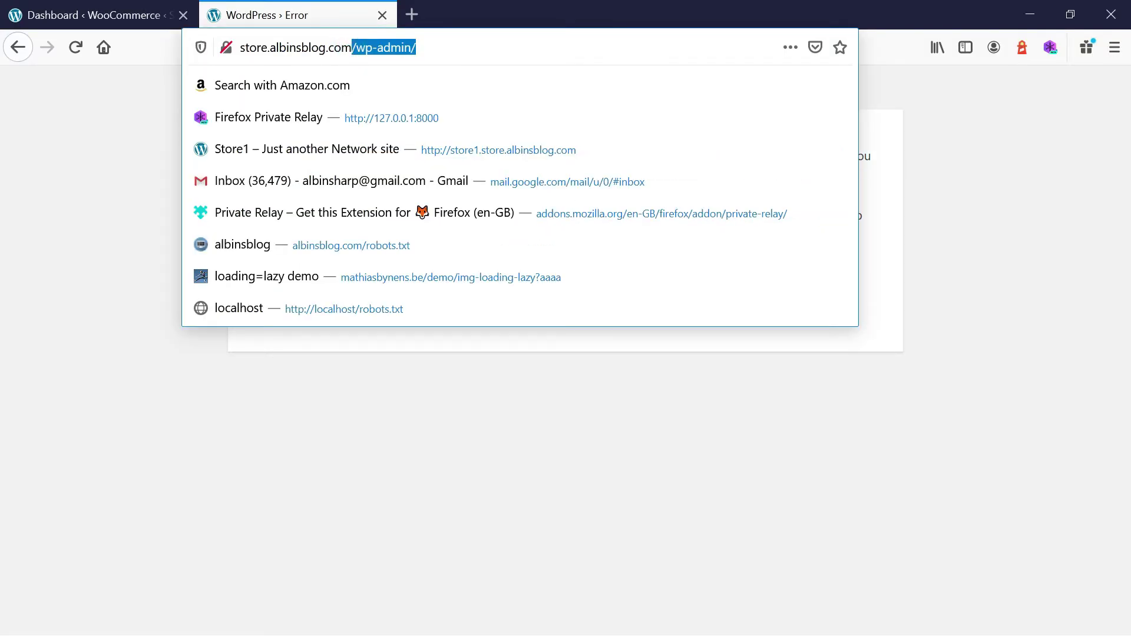
pyautogui.press('BackSpace')
pyautogui.press('Return')
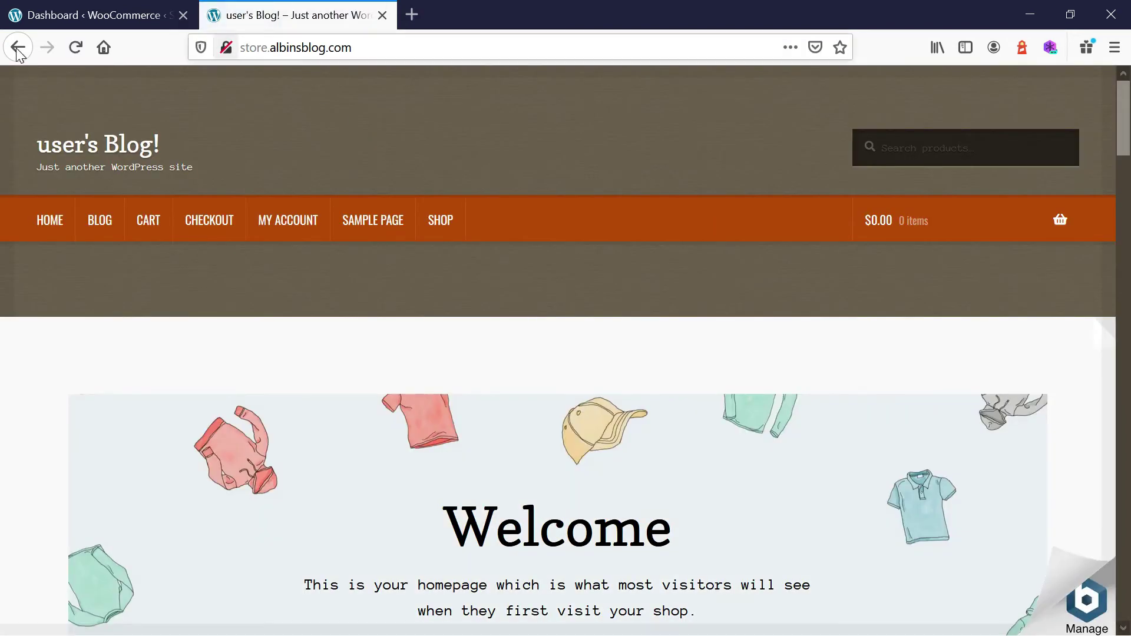
# In a new tab, try store1.albinsblog.com, then correct it to store1.store.albinsblog.com.
pyautogui.click(360, 51)
pyautogui.hotkey('ctrl', 'c')
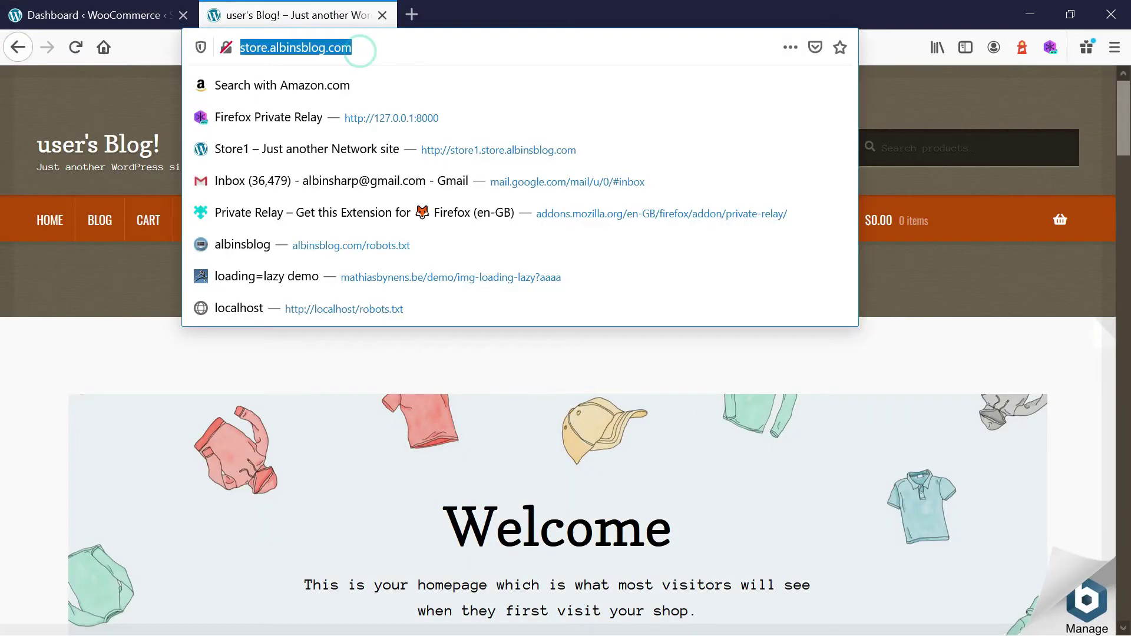
pyautogui.click(412, 14)
pyautogui.hotkey('ctrl', 'v')
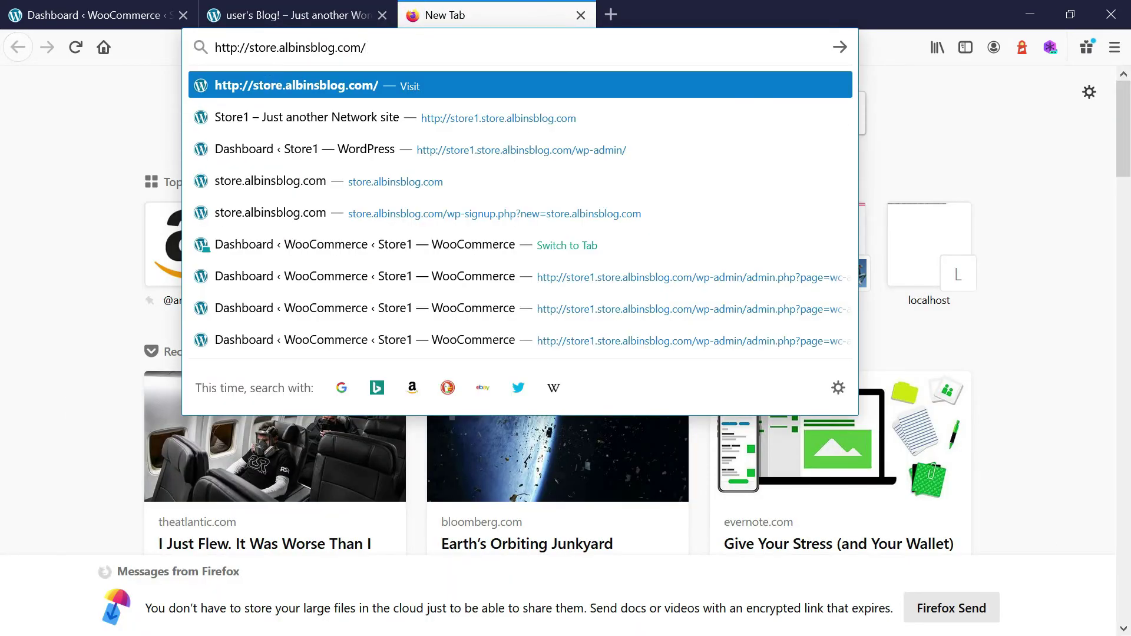
pyautogui.click(278, 48)
pyautogui.write('1')
pyautogui.press('Return')
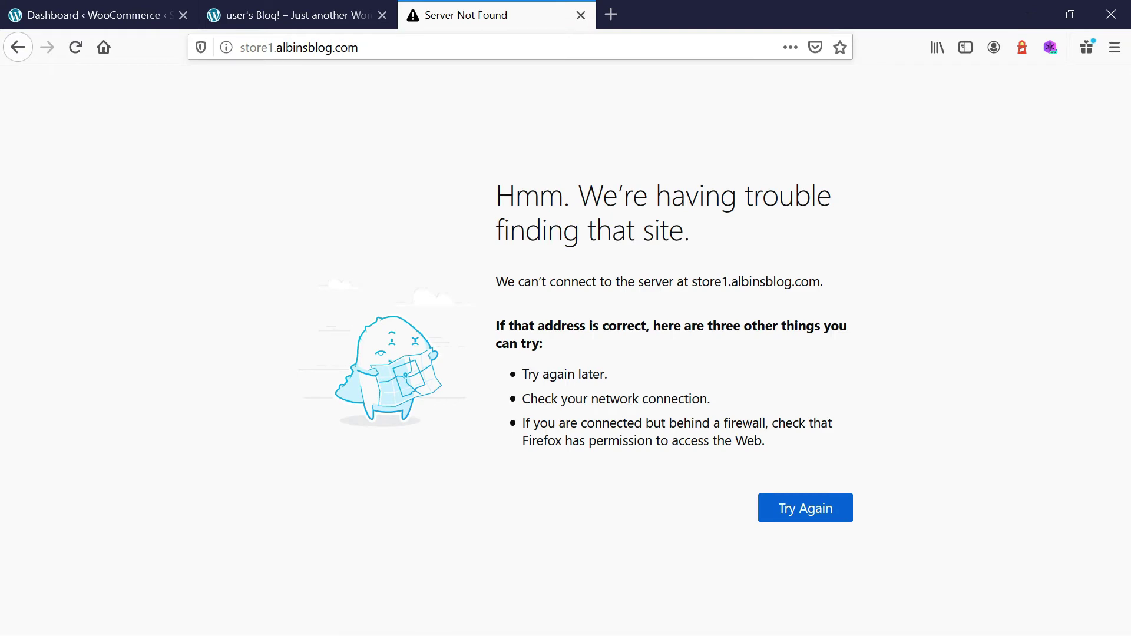
pyautogui.click(276, 47)
pyautogui.click(276, 47)
pyautogui.write('store.')
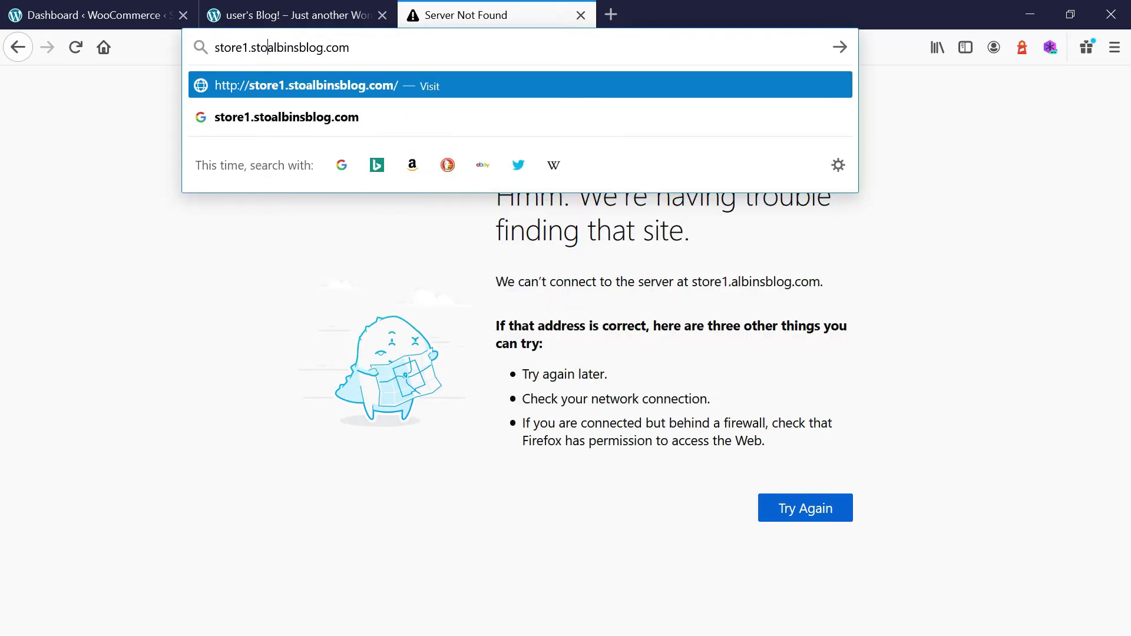
pyautogui.press('Return')
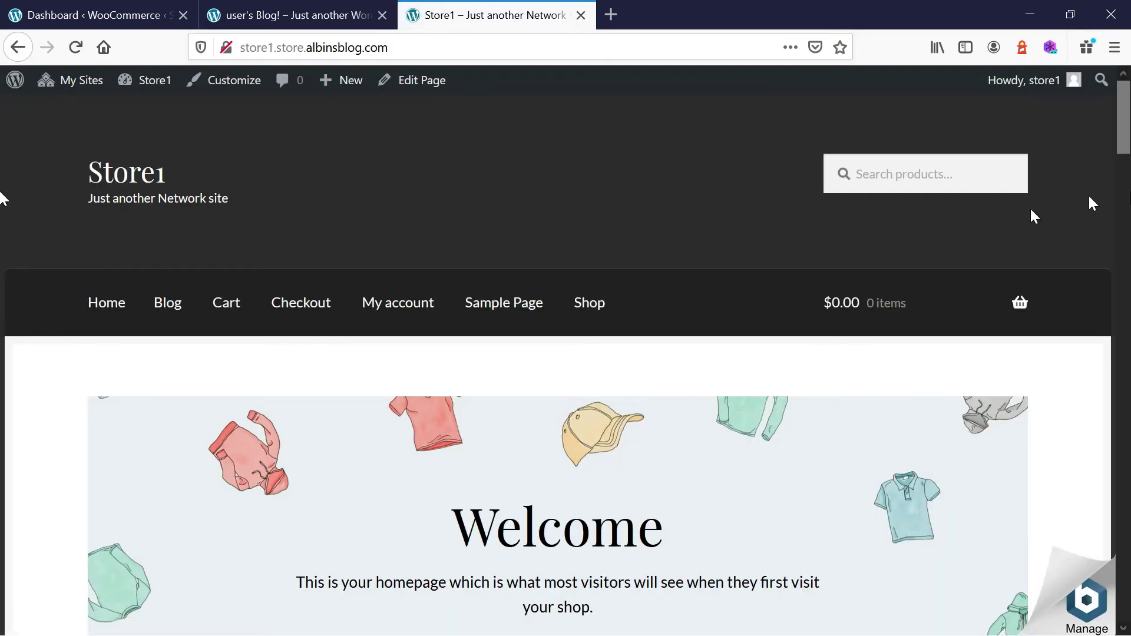
# Scroll through the Store1 homepage products, then switch back to the user's Blog! storefront tab.
pyautogui.scroll(-15, 1122, 130)
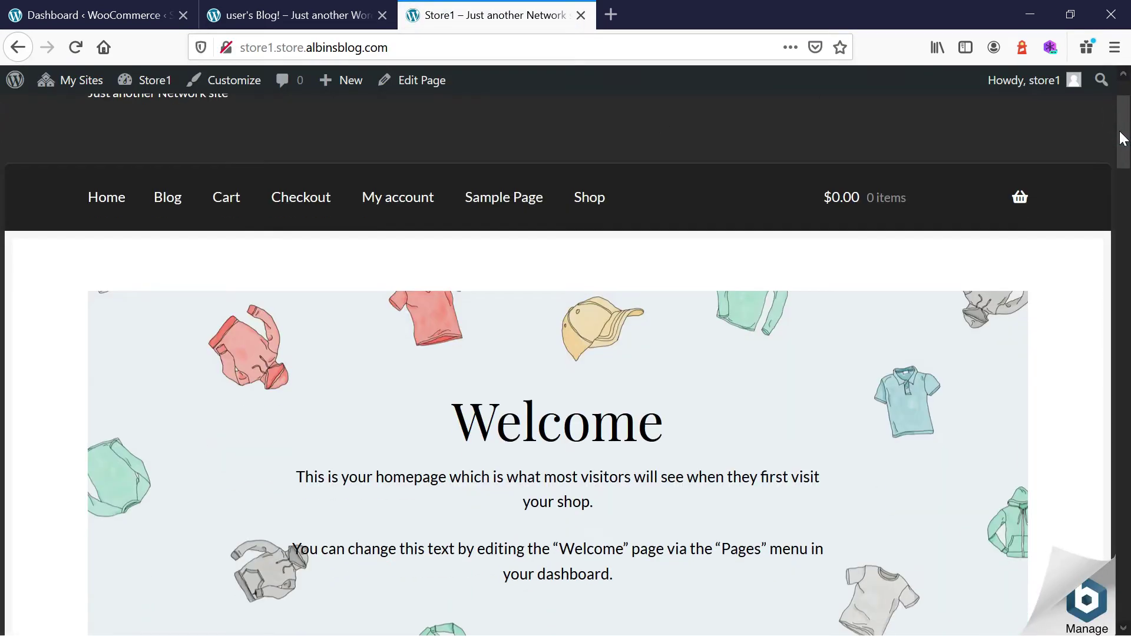
pyautogui.scroll(-15, 3, 427)
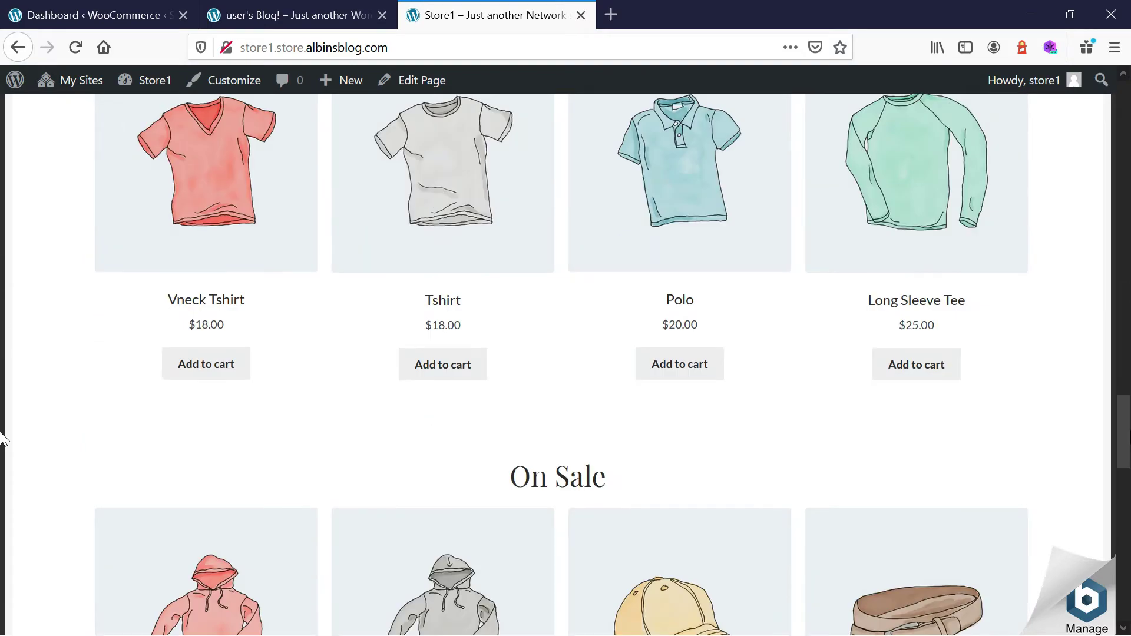
pyautogui.scroll(15, 2, 556)
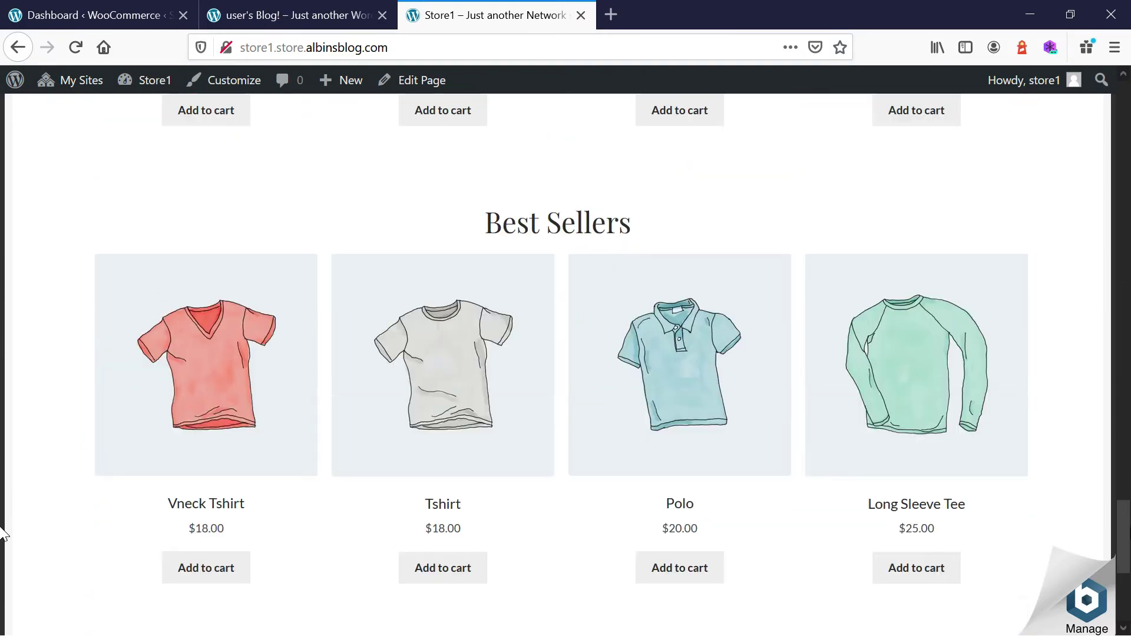
pyautogui.scroll(5, 1, 238)
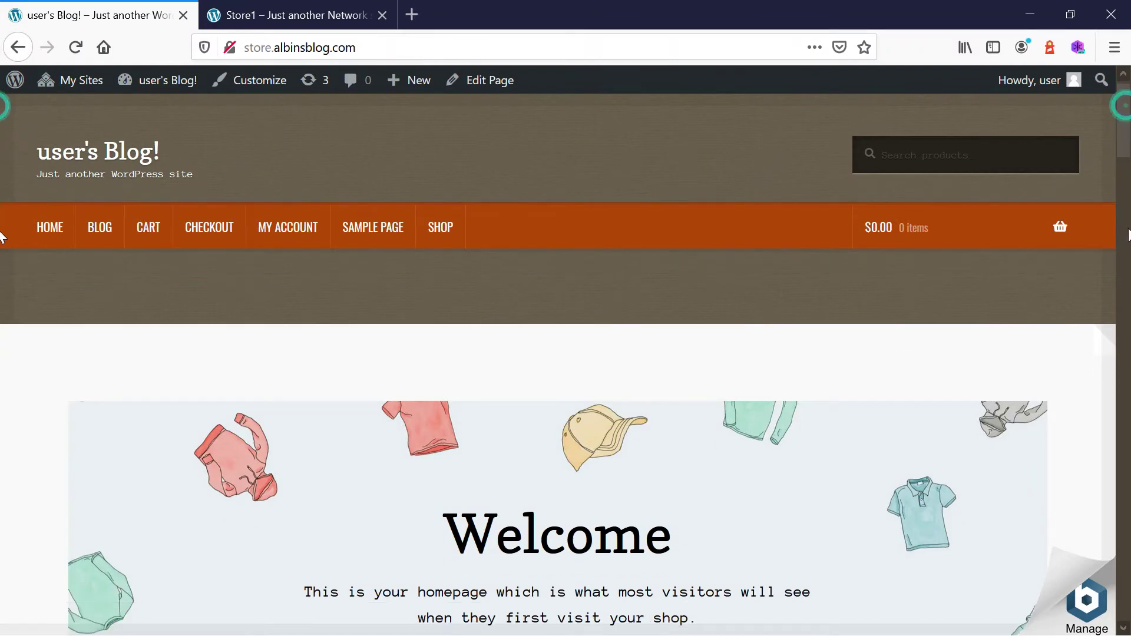
pyautogui.scroll(-15, 2, 237)
pyautogui.hotkey('ctrl', 'Tab')
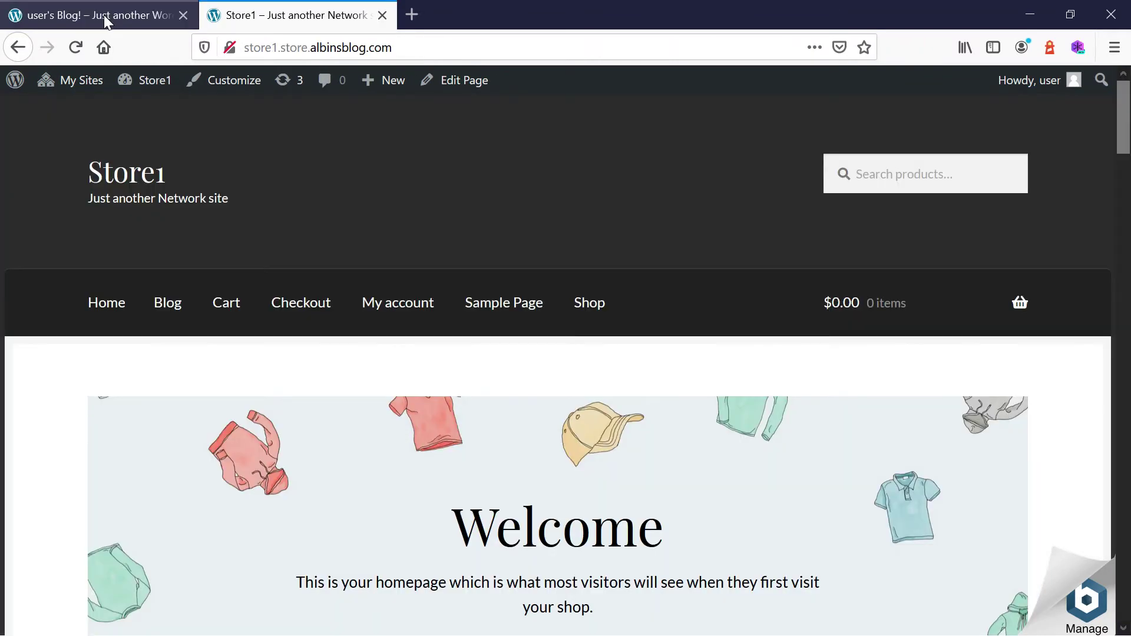
pyautogui.click(106, 21)
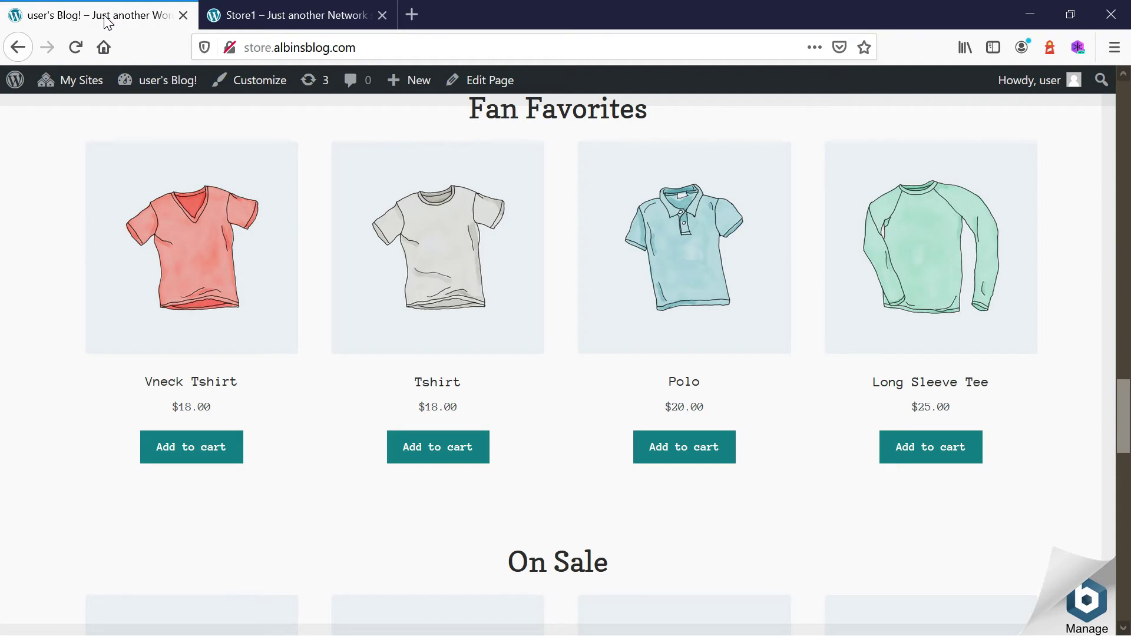
pyautogui.hotkey('alt', 'd')
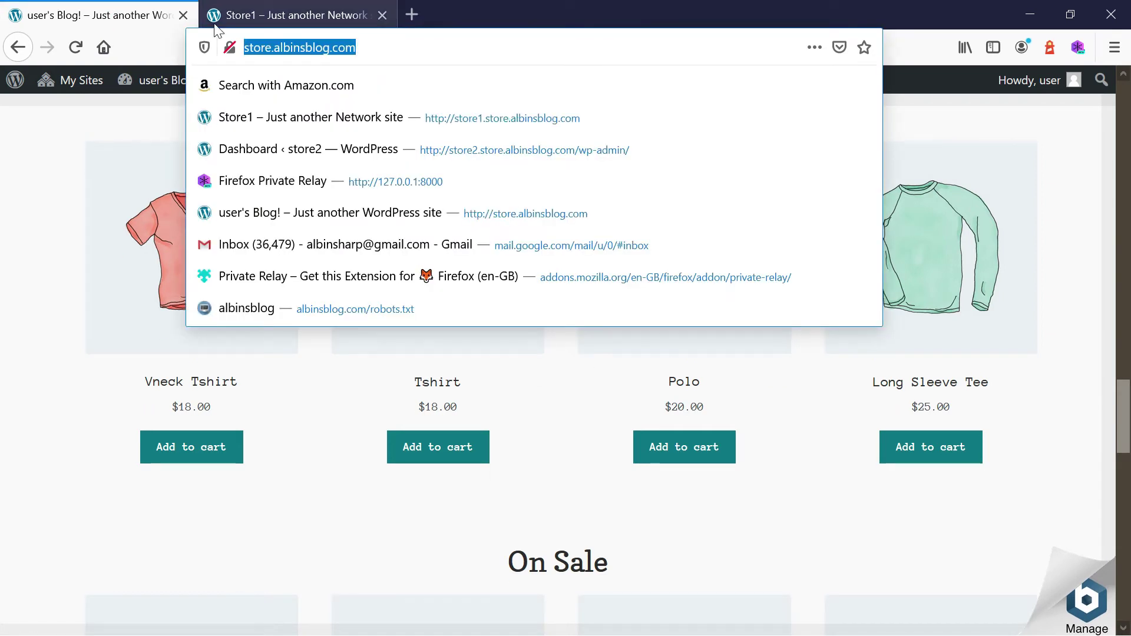
# Load store.albinsblog.com/wp-admin in a new tab and open the WooCommerce dashboard checklist.
pyautogui.click(411, 15)
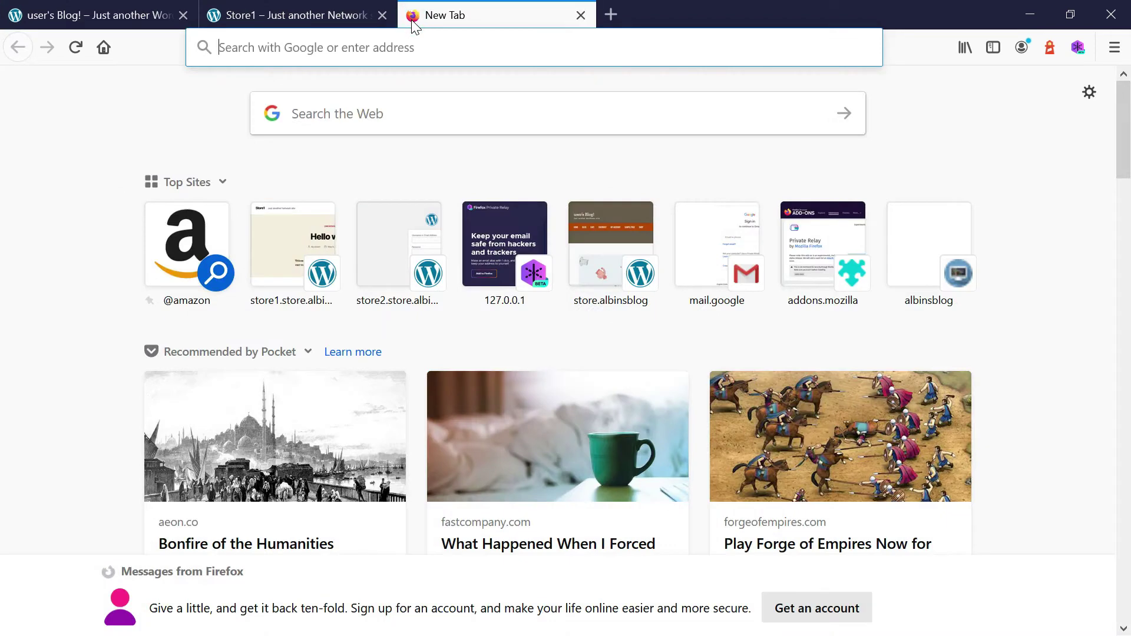
pyautogui.hotkey('ctrl', 'v')
pyautogui.write('wp-ad')
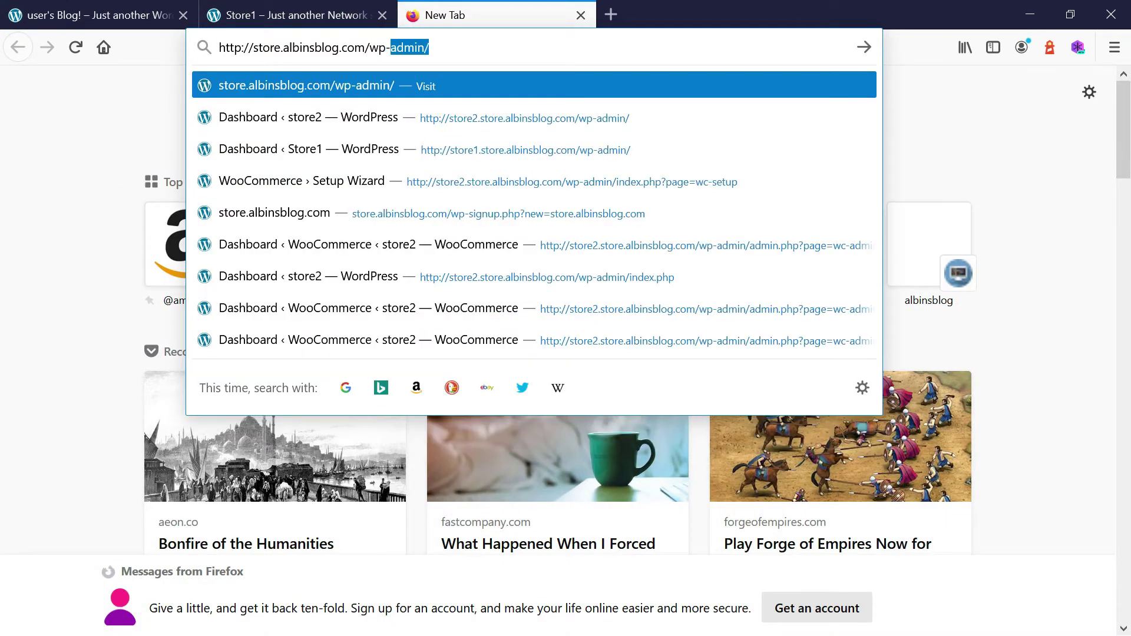
pyautogui.write('min')
pyautogui.press('Return')
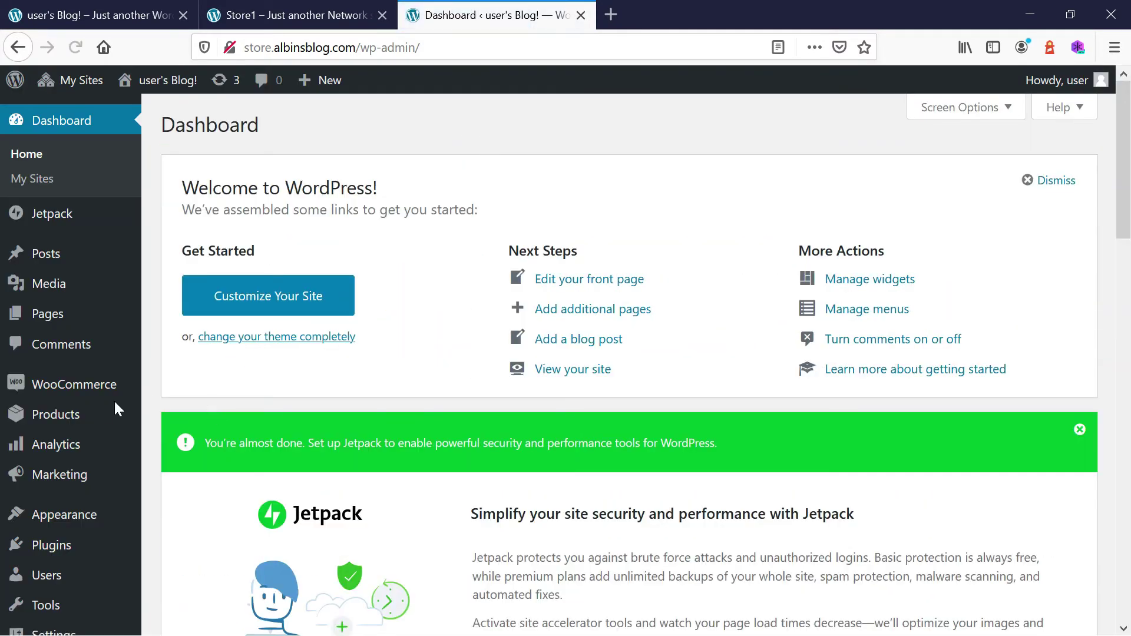
pyautogui.click(71, 393)
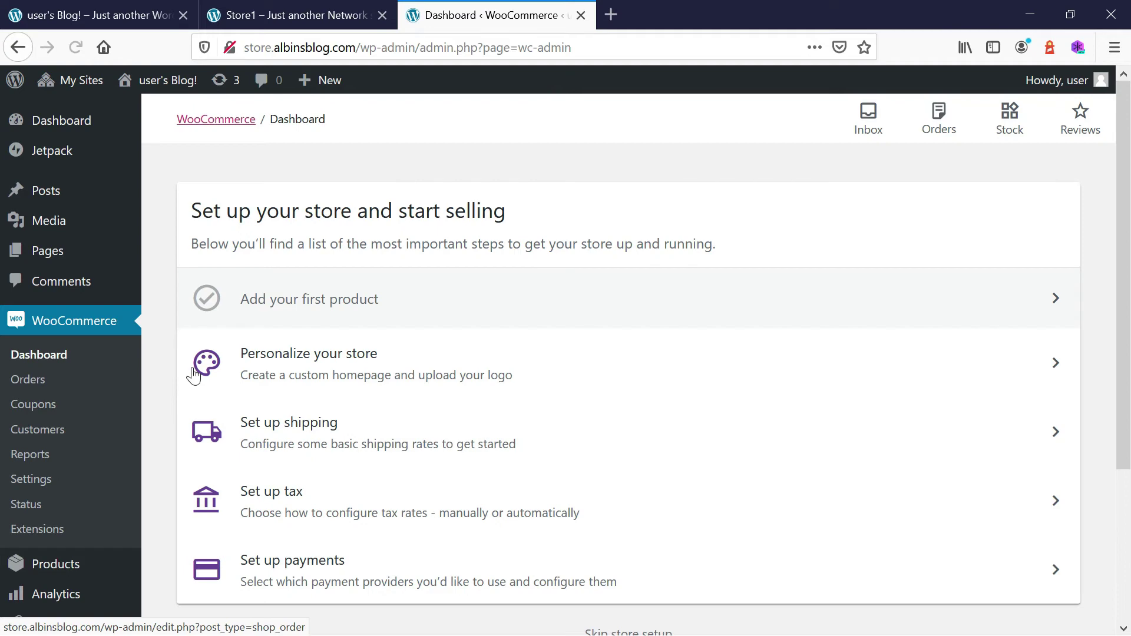
pyautogui.scroll(-3, 2, 184)
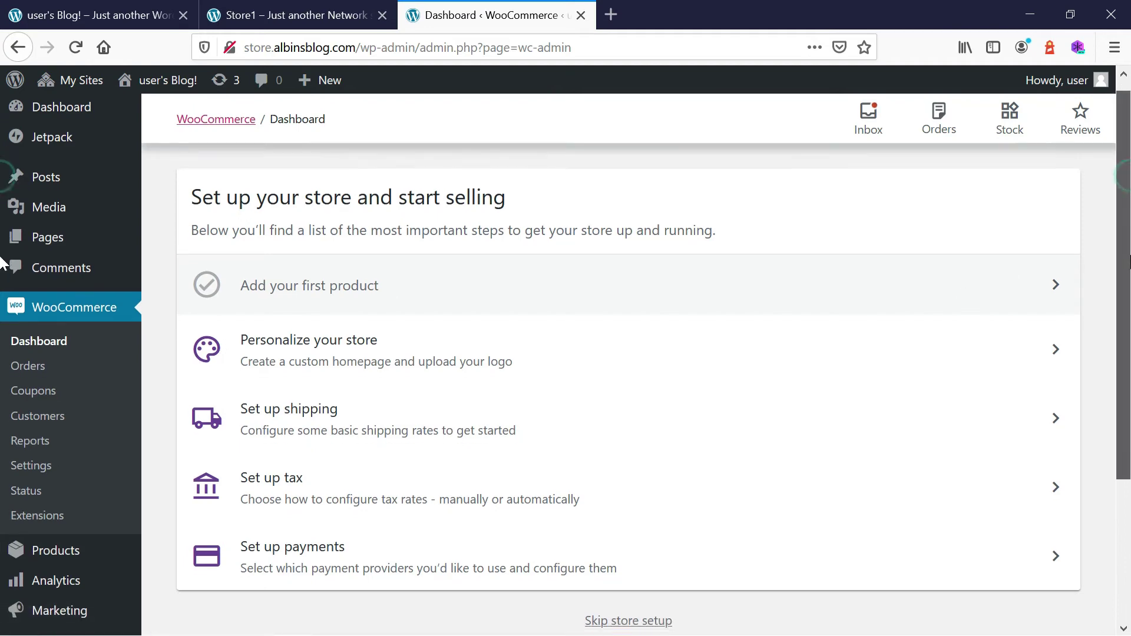
pyautogui.scroll(2, 3, 295)
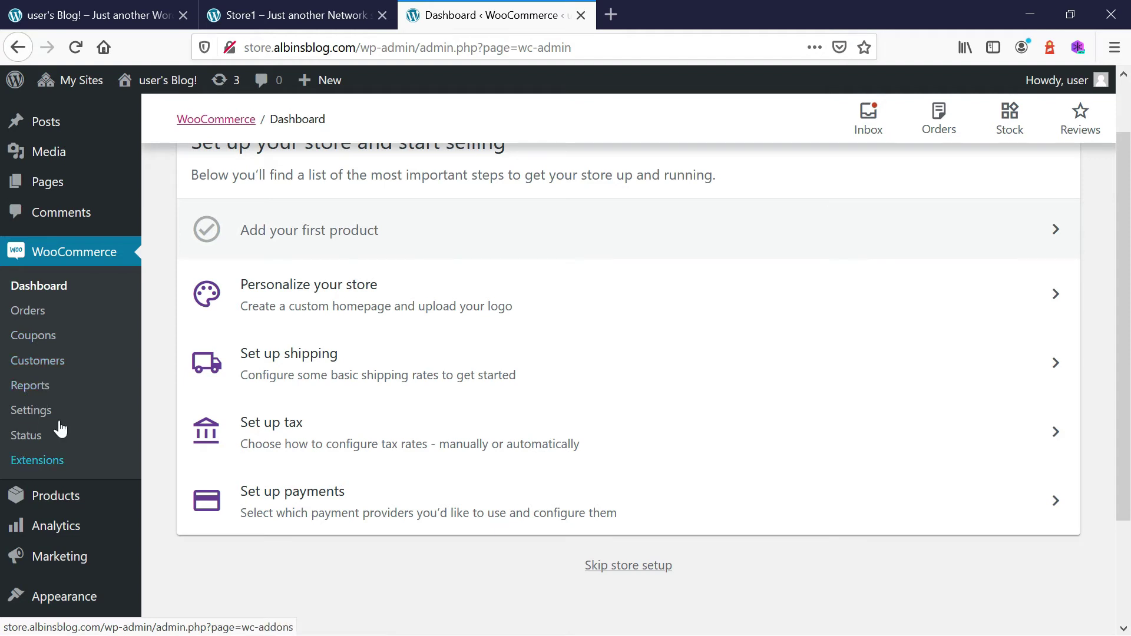
# Finish the shipping task with $0.00 US shipping, then start the payments setup task.
pyautogui.click(287, 365)
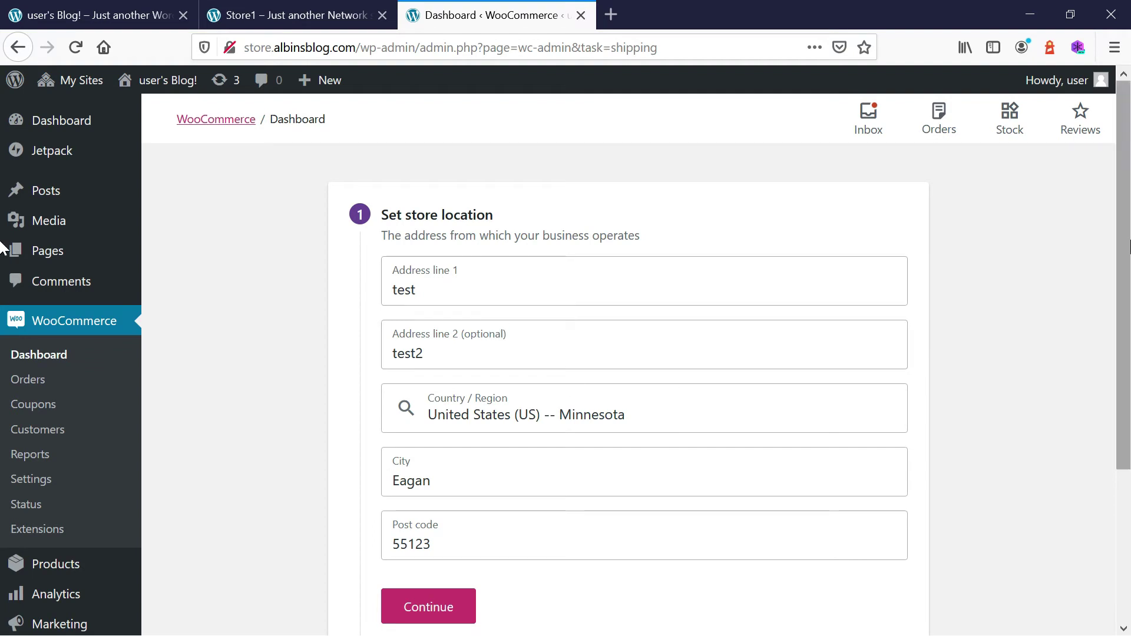
pyautogui.scroll(-3, 1128, 246)
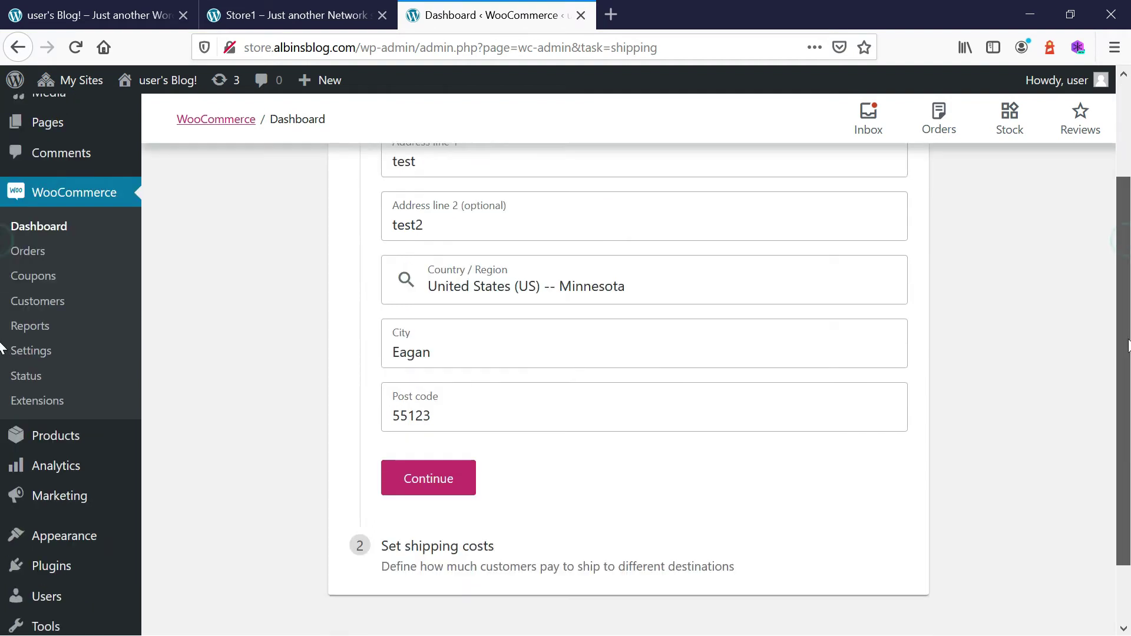
pyautogui.click(437, 478)
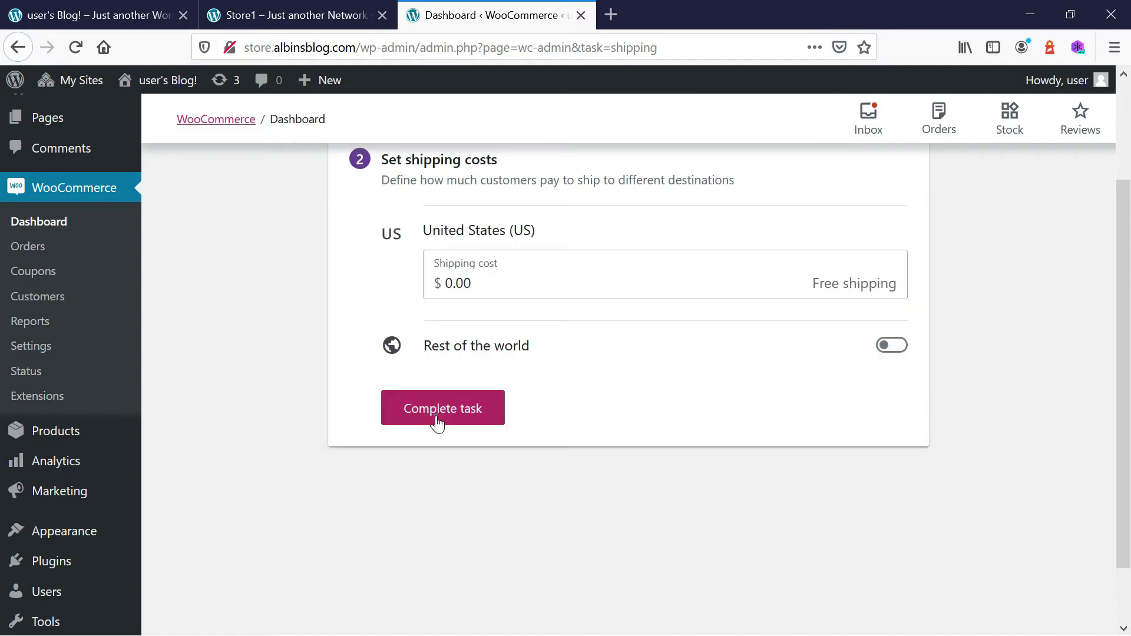
pyautogui.click(439, 409)
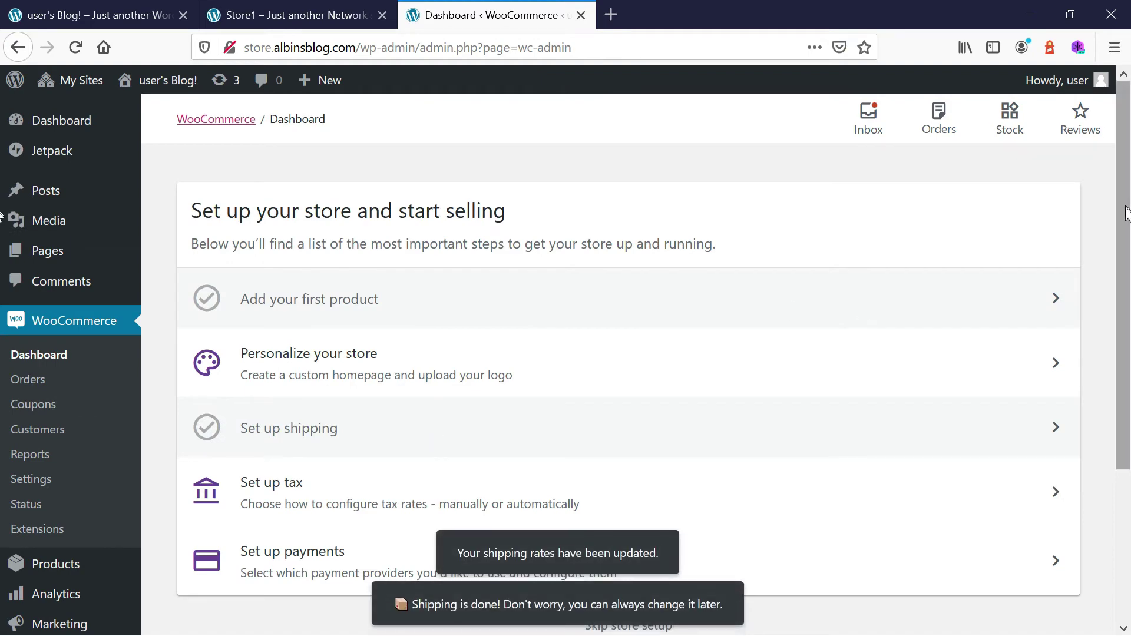
pyautogui.scroll(-2, 267, 458)
pyautogui.click(290, 446)
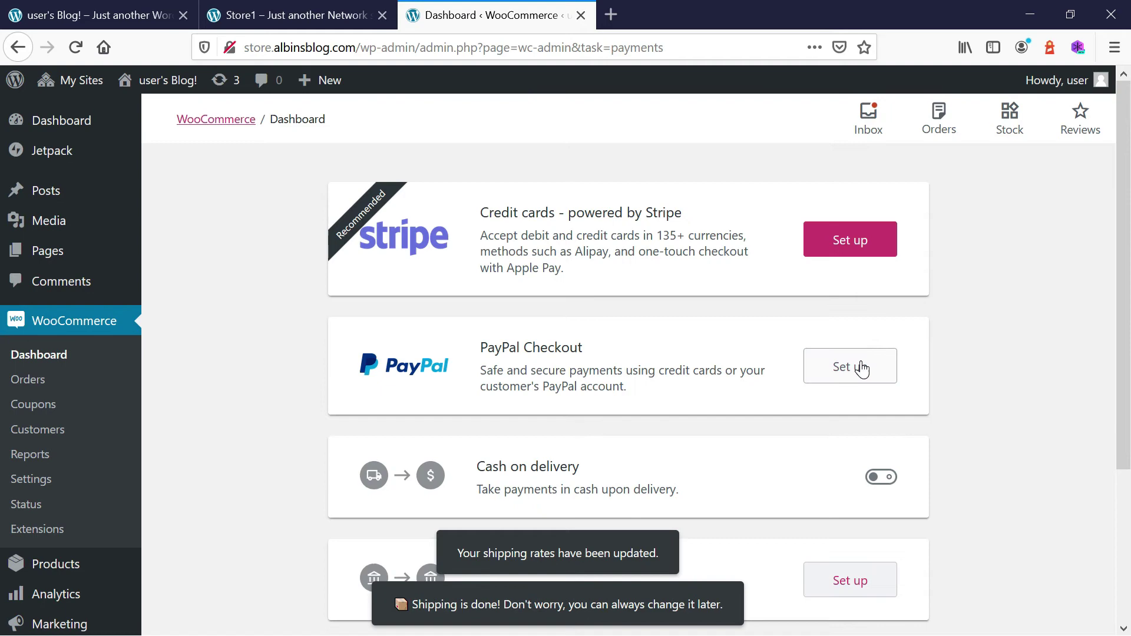
# Turn on Cash on delivery and mark the payments setup task as done.
pyautogui.moveTo(1125, 253); pyautogui.dragTo(1126, 333)
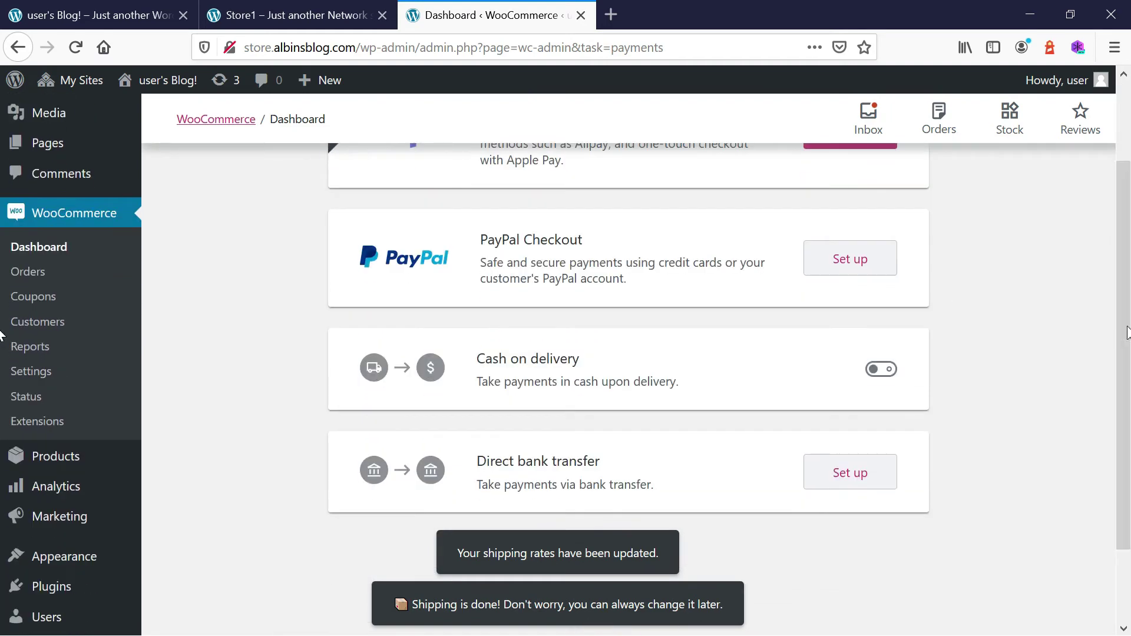
pyautogui.click(880, 368)
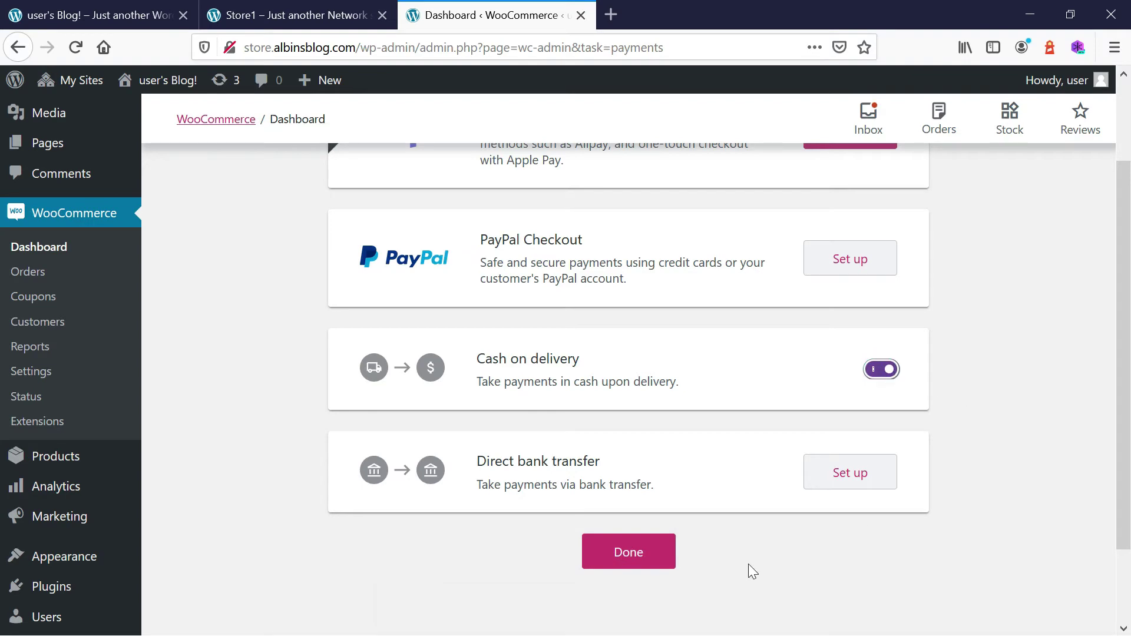
pyautogui.click(614, 554)
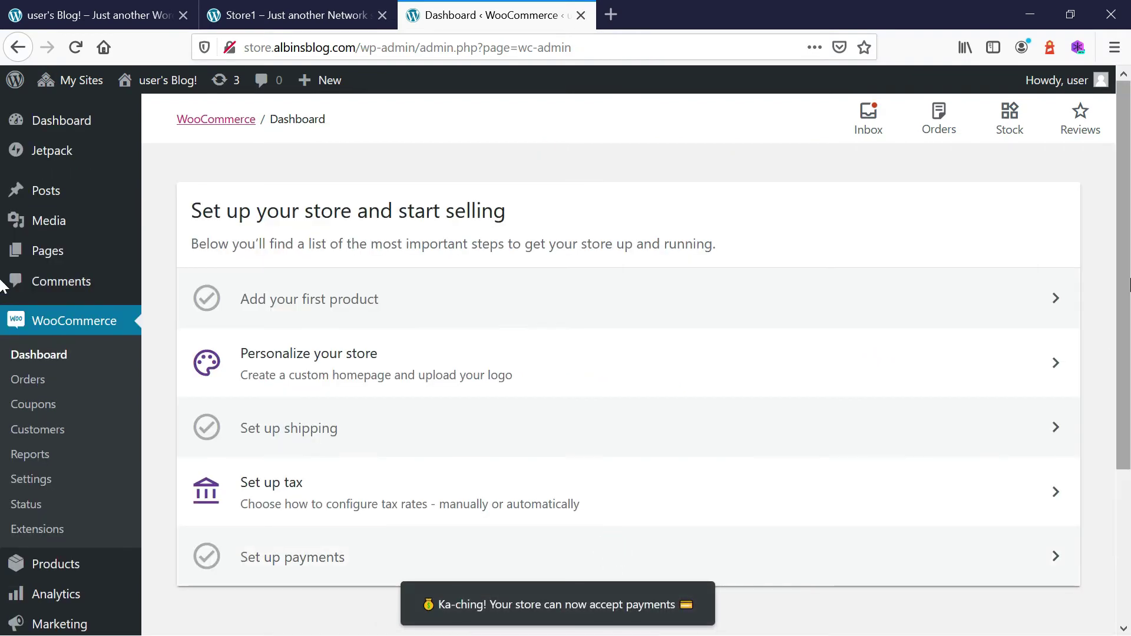
# Return to the user's Blog! storefront tab.
pyautogui.moveTo(1122, 278); pyautogui.dragTo(1123, 369)
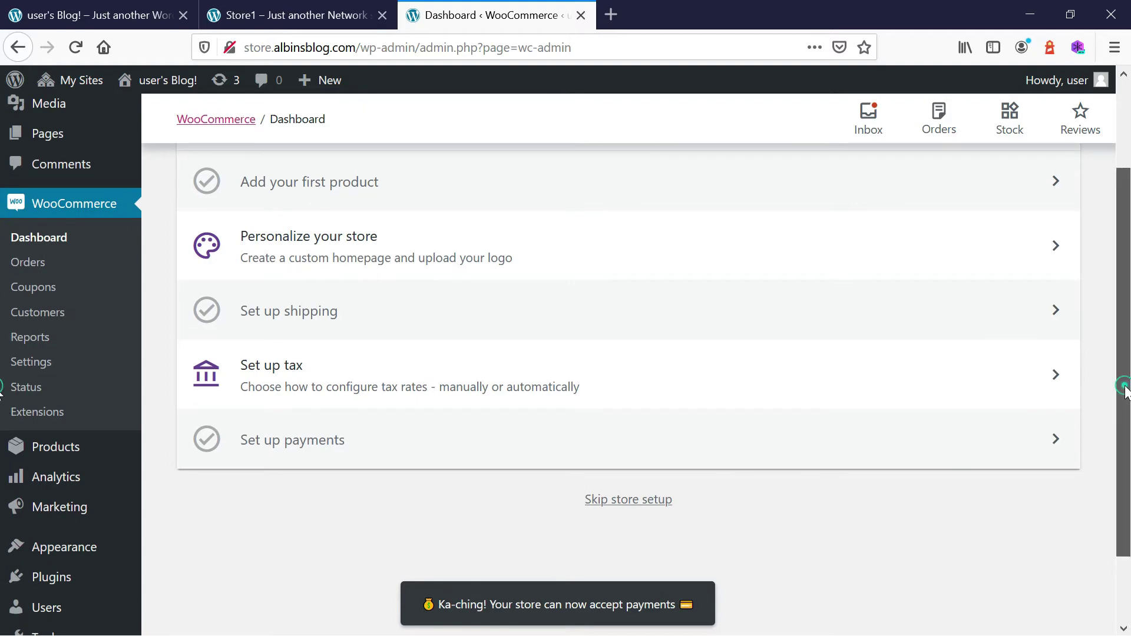
pyautogui.scroll(-3, 1126, 383)
pyautogui.scroll(6, 2, 356)
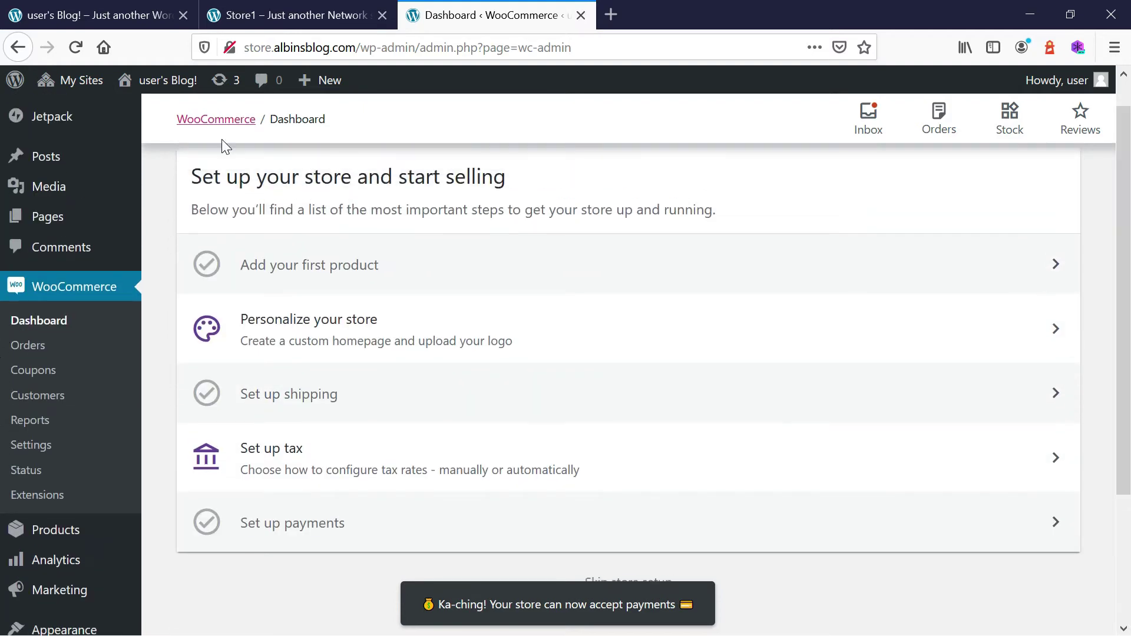
pyautogui.click(90, 13)
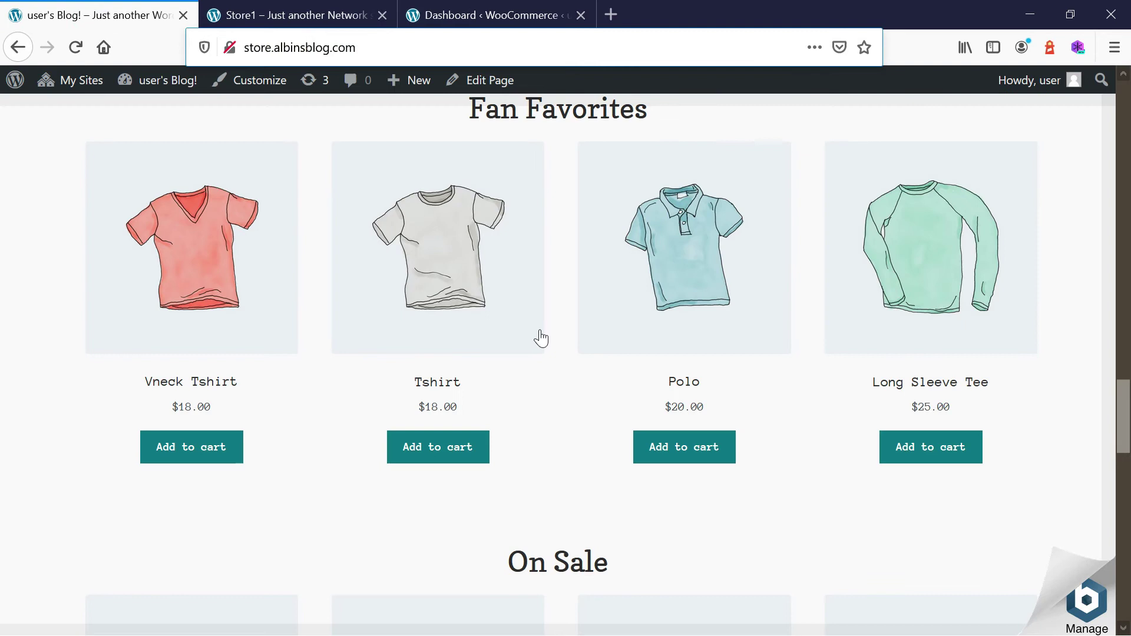
# Reload the storefront, add the Tshirt to the cart and view the cart.
pyautogui.click(77, 48)
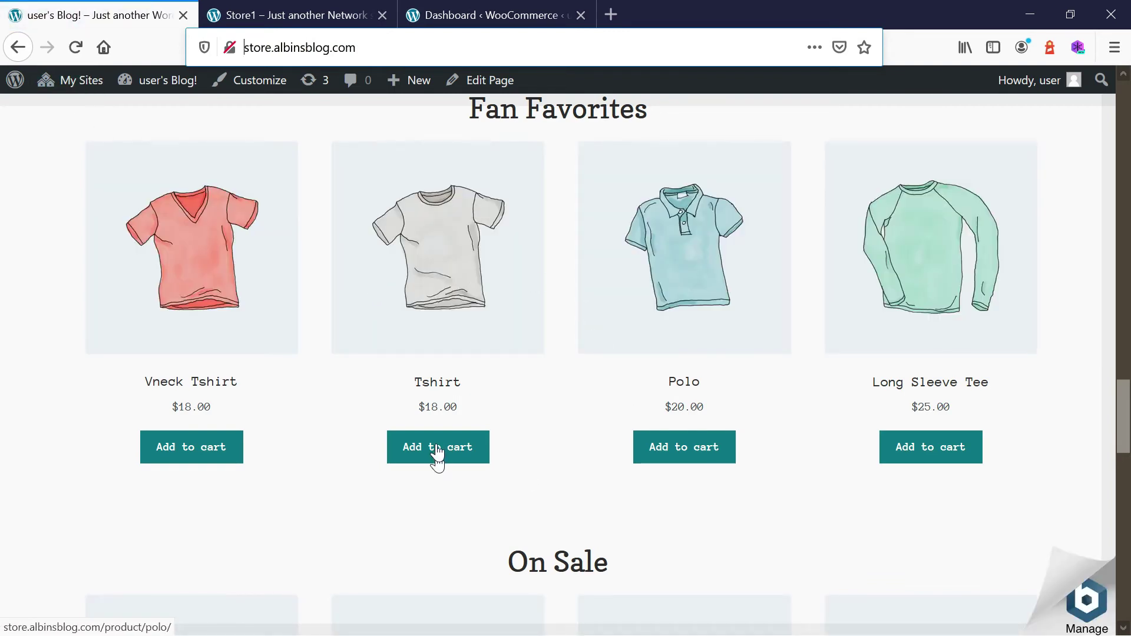
pyautogui.click(435, 450)
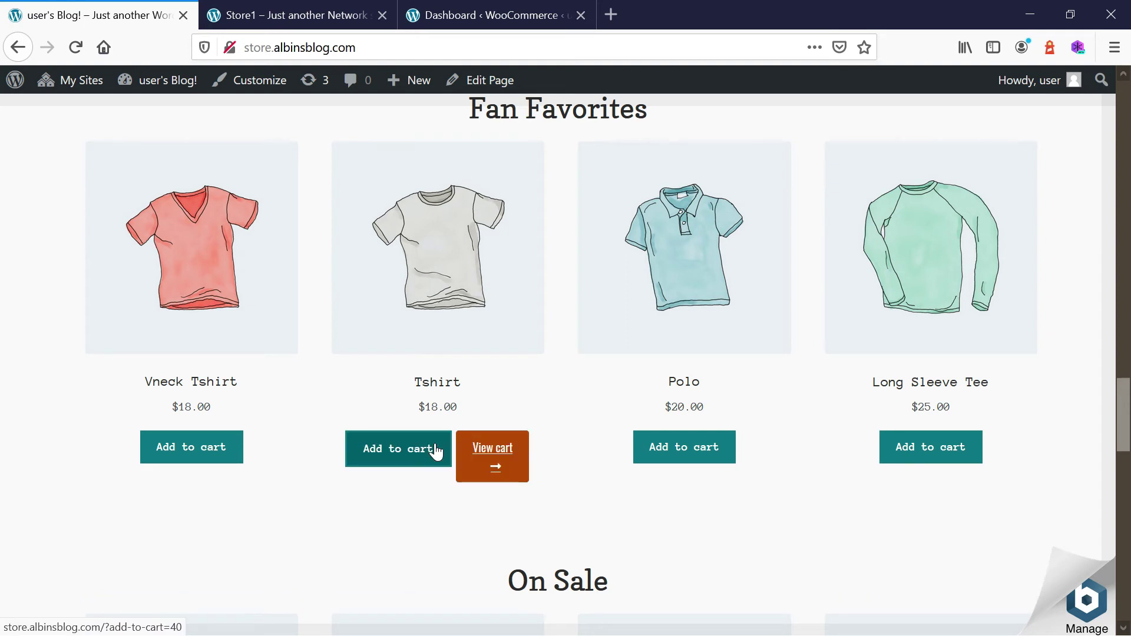
pyautogui.click(486, 457)
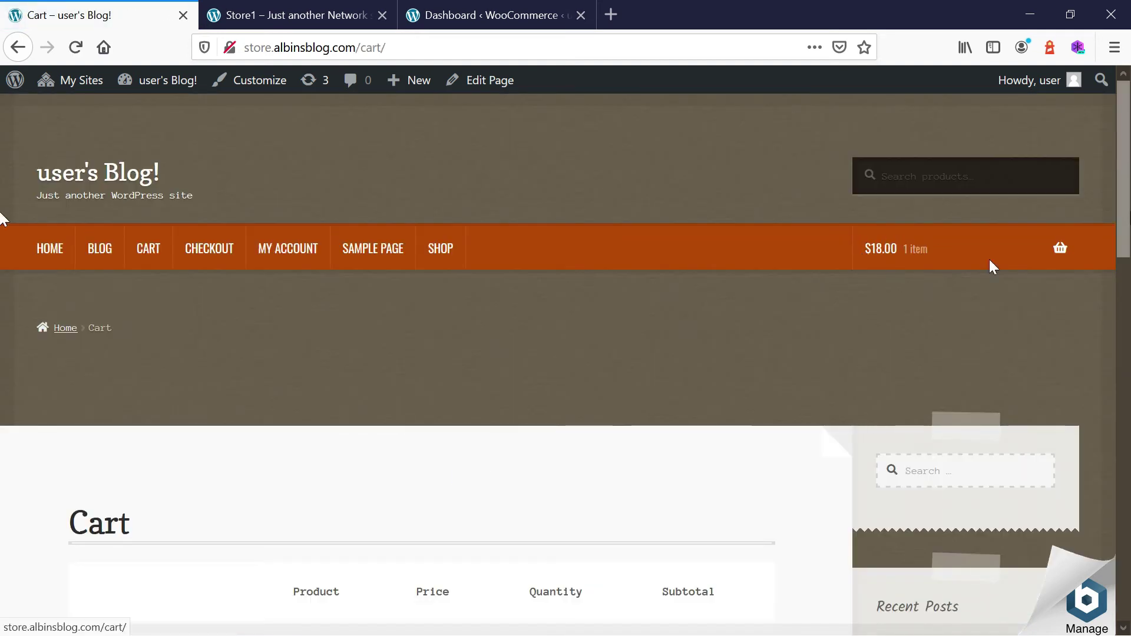
# Proceed from the cart to checkout and begin the billing first name.
pyautogui.scroll(-4, 1125, 231)
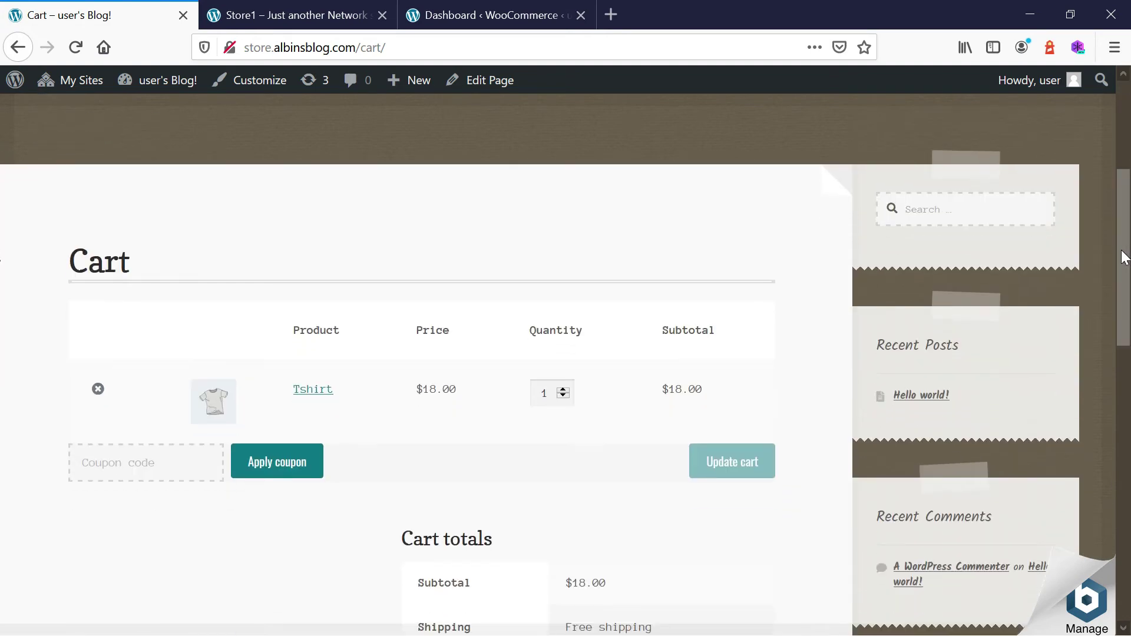
pyautogui.scroll(-3, 1125, 258)
pyautogui.click(582, 591)
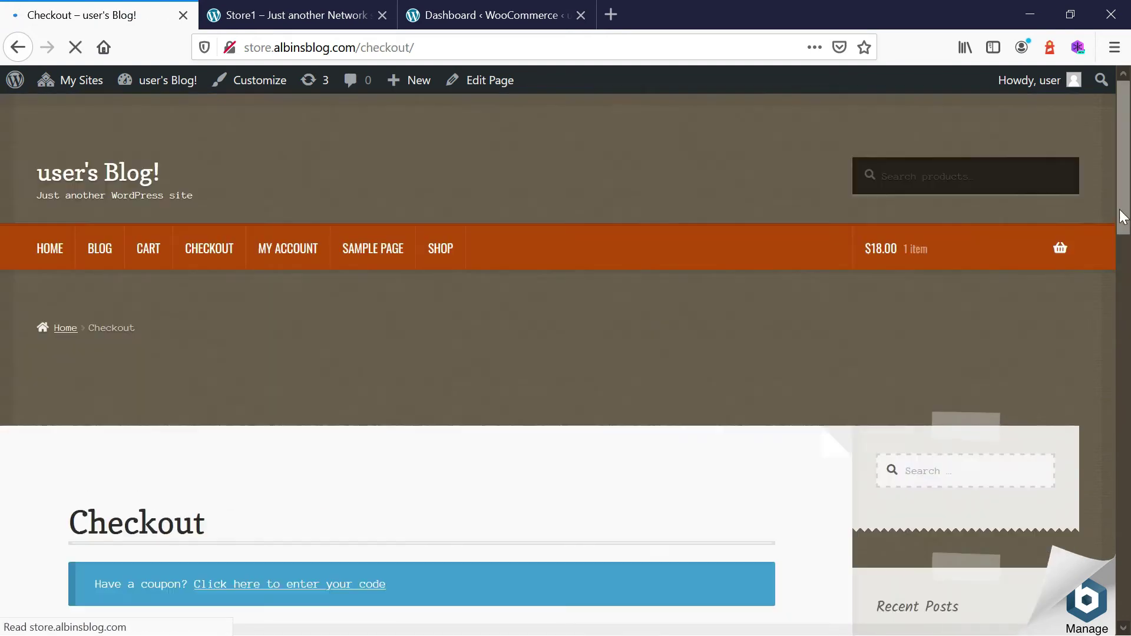
pyautogui.moveTo(1122, 169); pyautogui.dragTo(1126, 307)
pyautogui.click(159, 249)
# Fill in the billing last name and both street address lines with 't'.
pyautogui.click(359, 243)
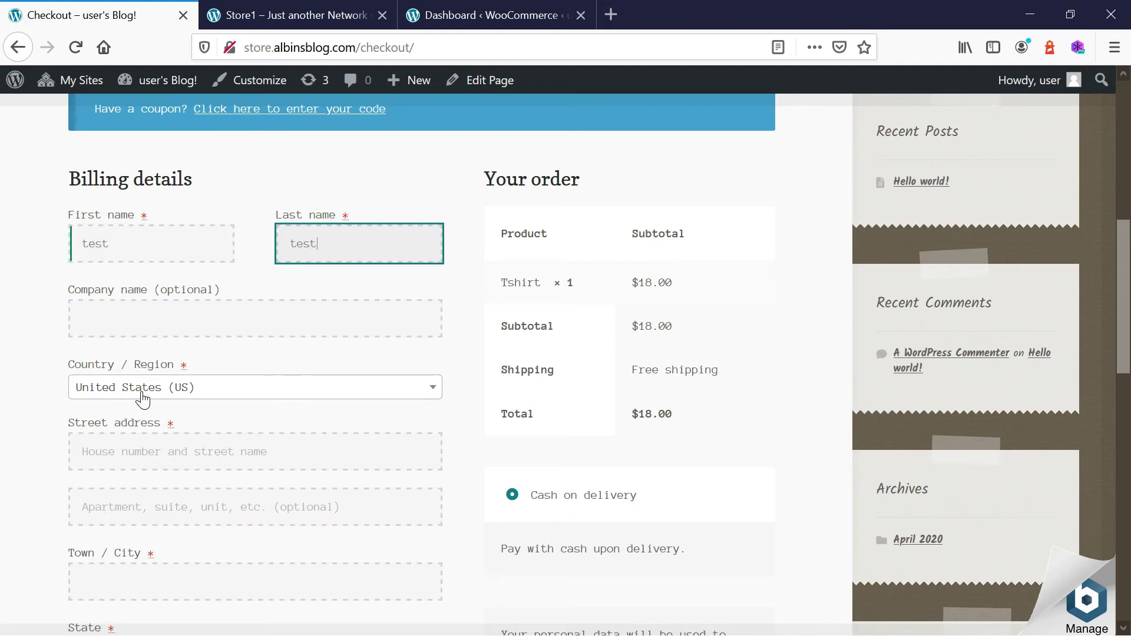
pyautogui.click(151, 450)
pyautogui.write('test')
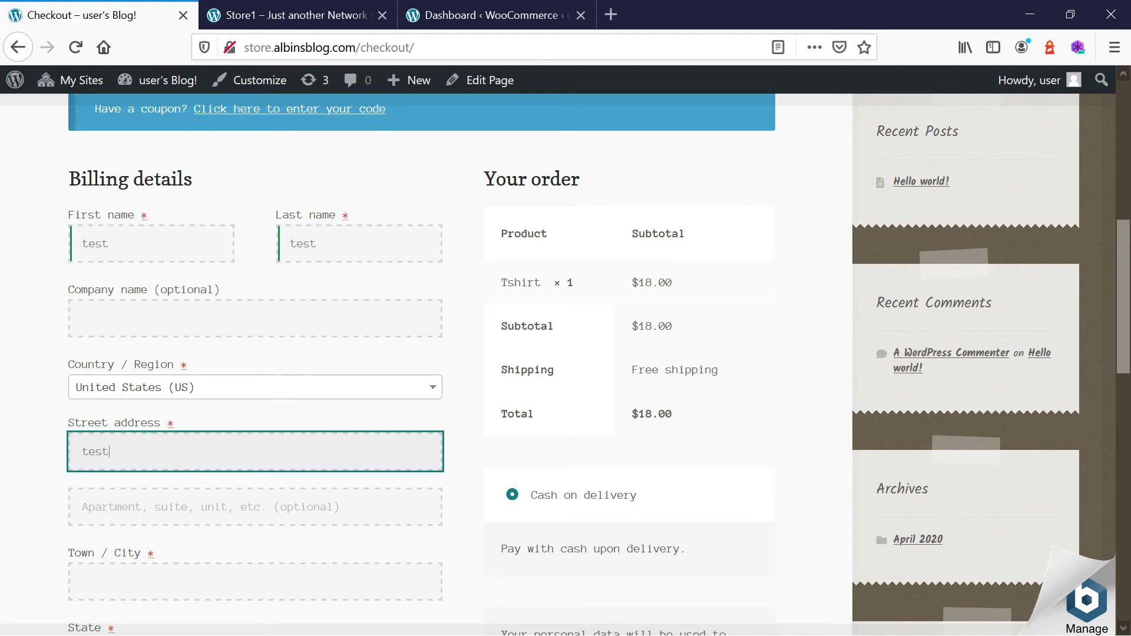
pyautogui.click(159, 506)
pyautogui.write('test')
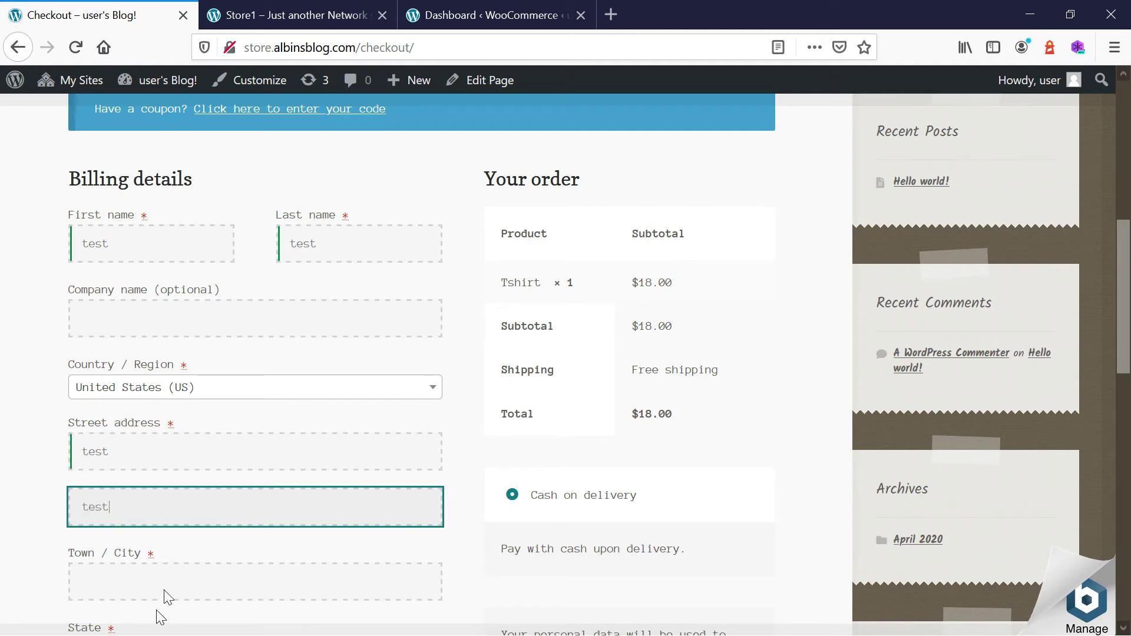
pyautogui.click(164, 579)
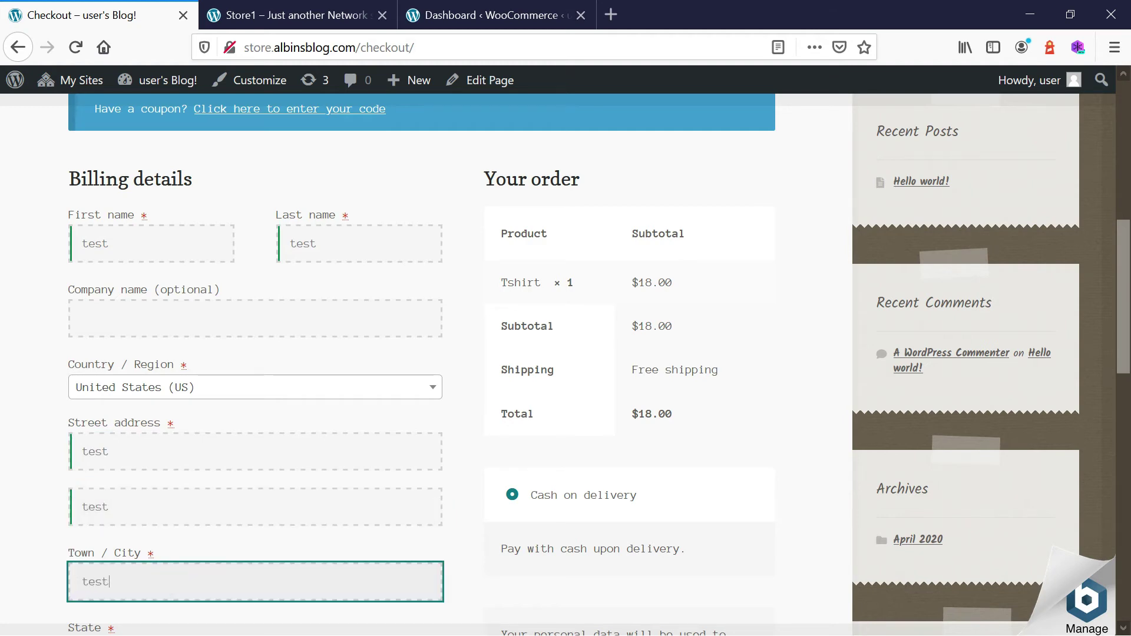
# Enter the town, ZIP code 55123 and phone number 123.
pyautogui.scroll(-4, 4, 330)
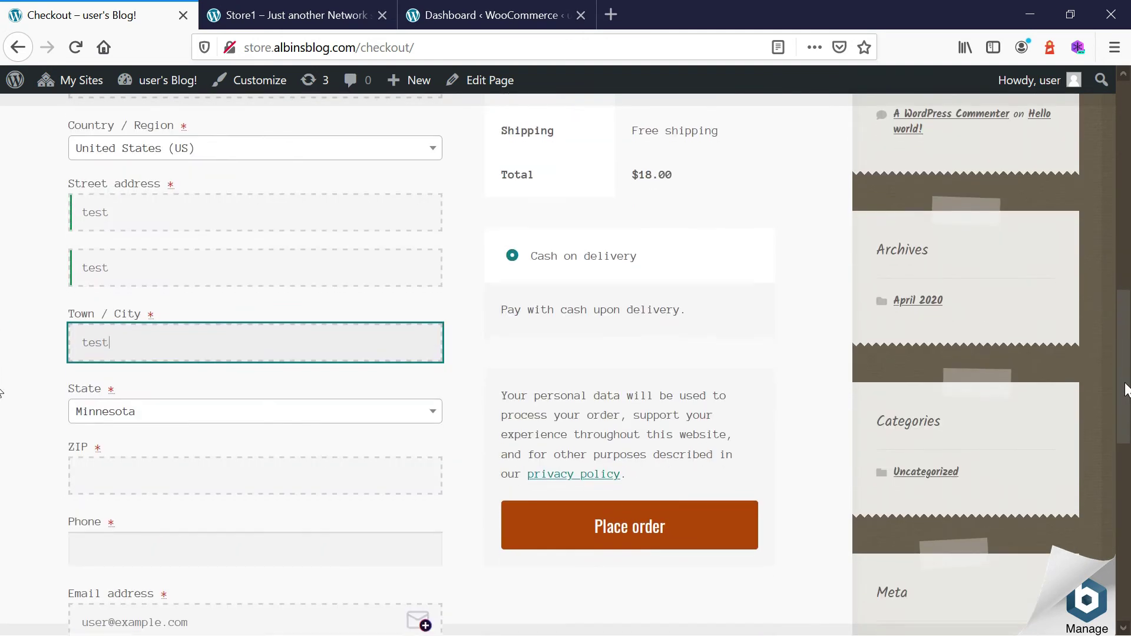
pyautogui.click(134, 477)
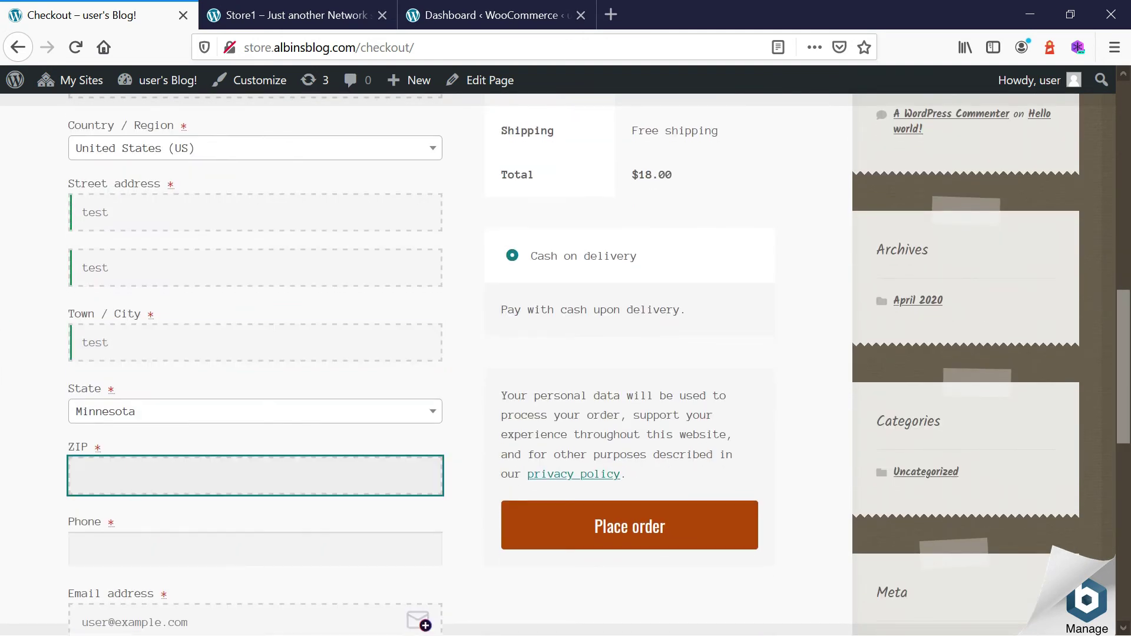
pyautogui.write('55123')
pyautogui.click(131, 549)
pyautogui.write('1234567')
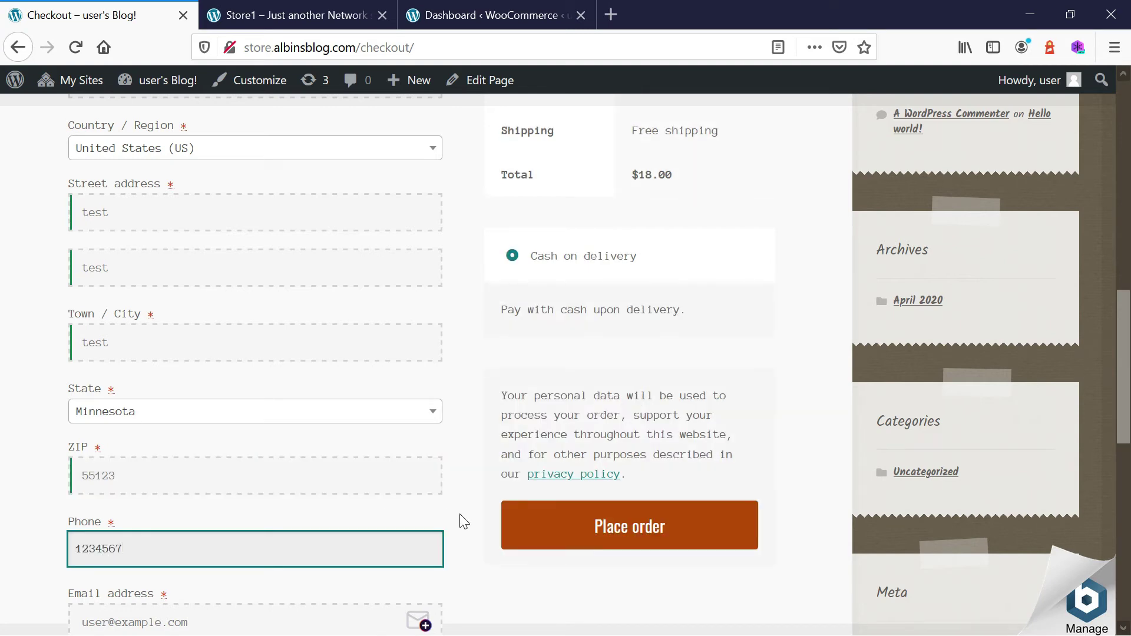
# Replace the billing email entry with 'test'.
pyautogui.moveTo(1121, 317); pyautogui.dragTo(1121, 364)
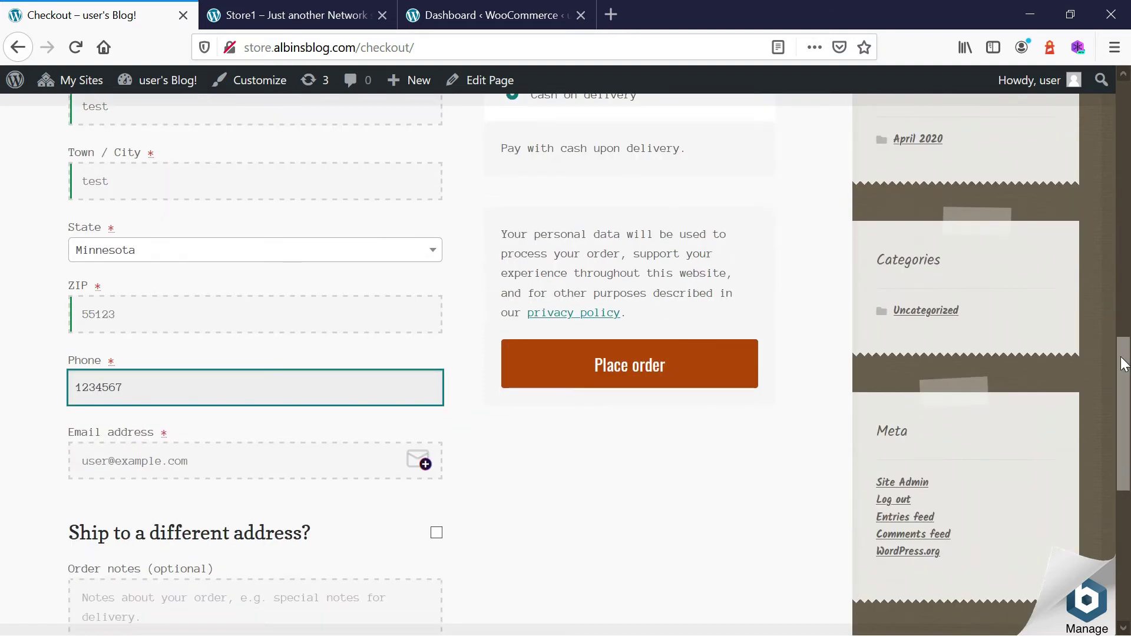
pyautogui.click(212, 457)
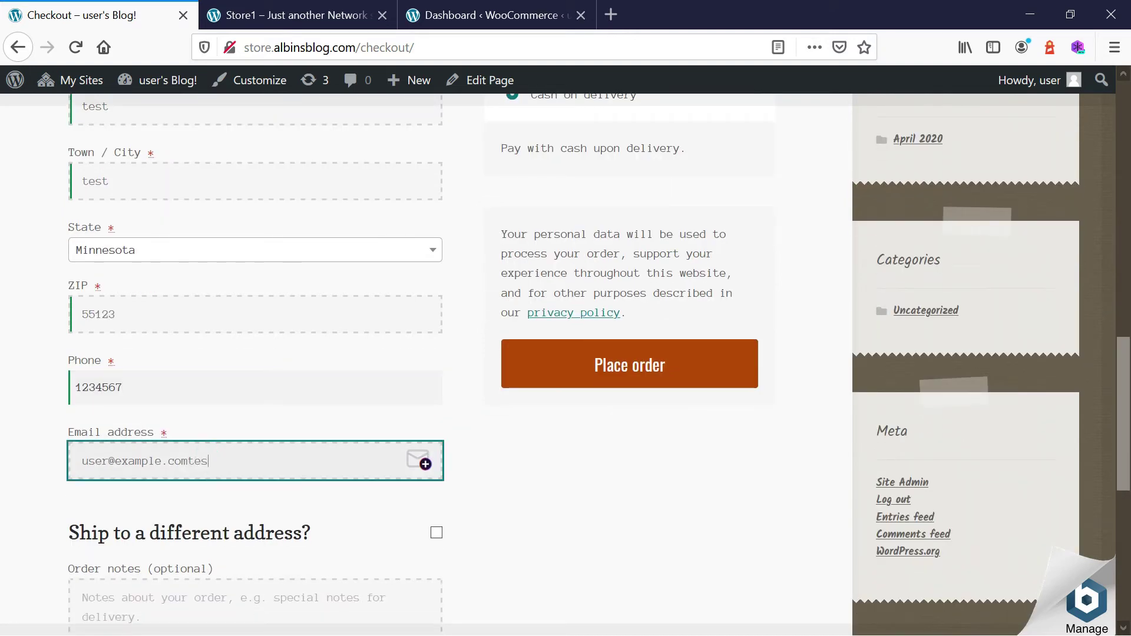
pyautogui.write('test')
pyautogui.hotkey('ctrl', 'a')
pyautogui.write('test')
# Place the cash-on-delivery order for the Tshirt.
pyautogui.scroll(-1, 1126, 404)
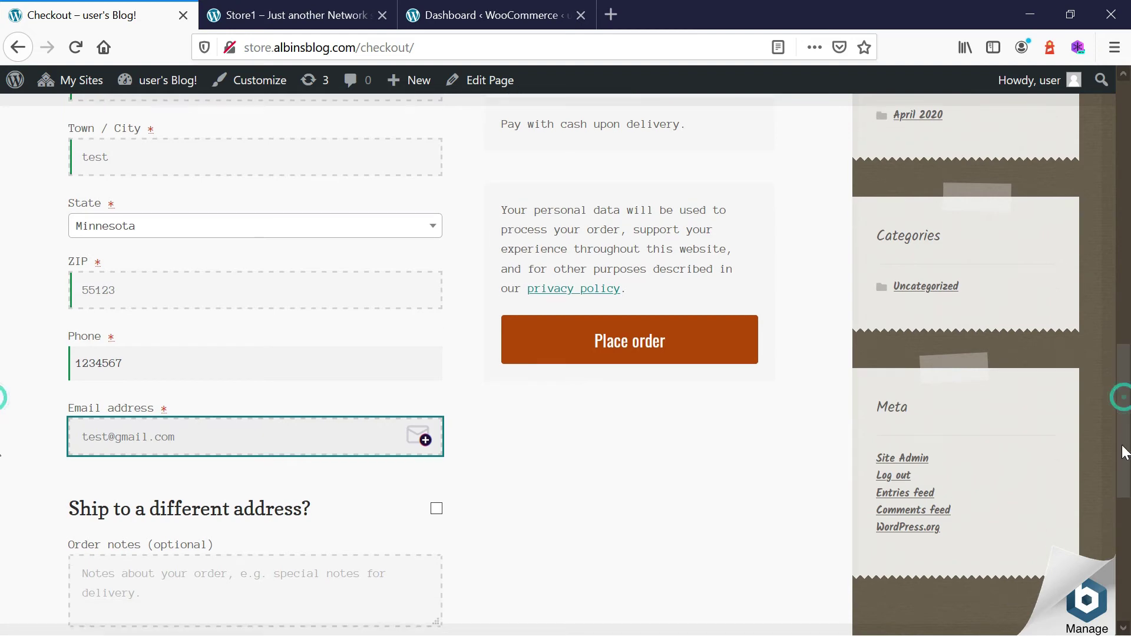
pyautogui.scroll(4, 602, 562)
pyautogui.click(602, 556)
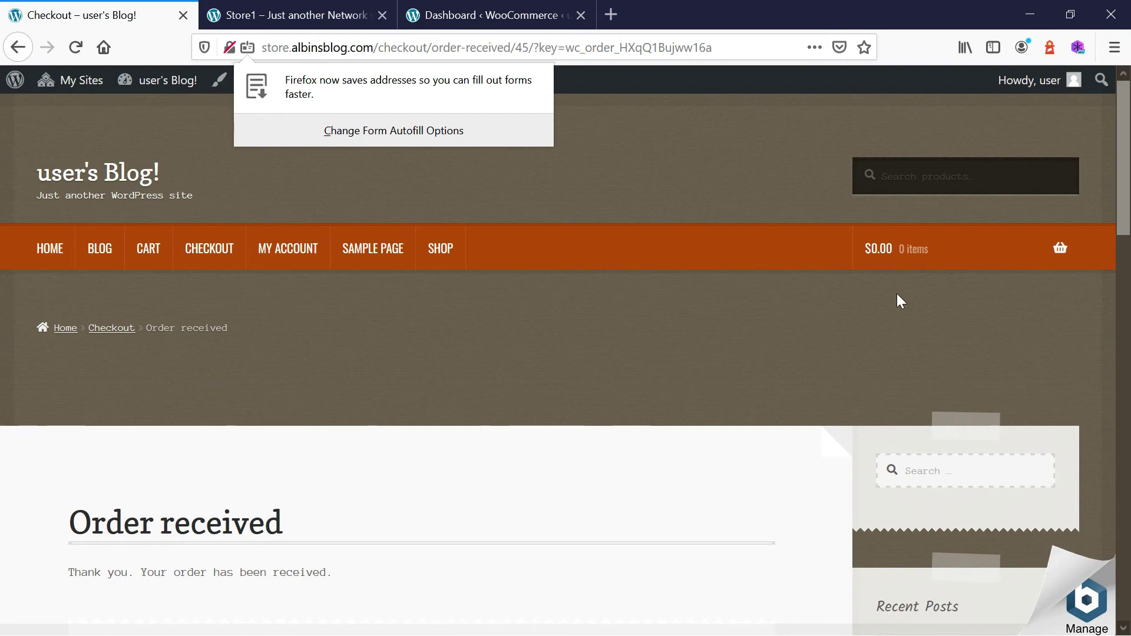
# Open the WooCommerce Orders list in the Dashboard tab.
pyautogui.moveTo(1123, 165); pyautogui.dragTo(772, 363)
pyautogui.click(454, 16)
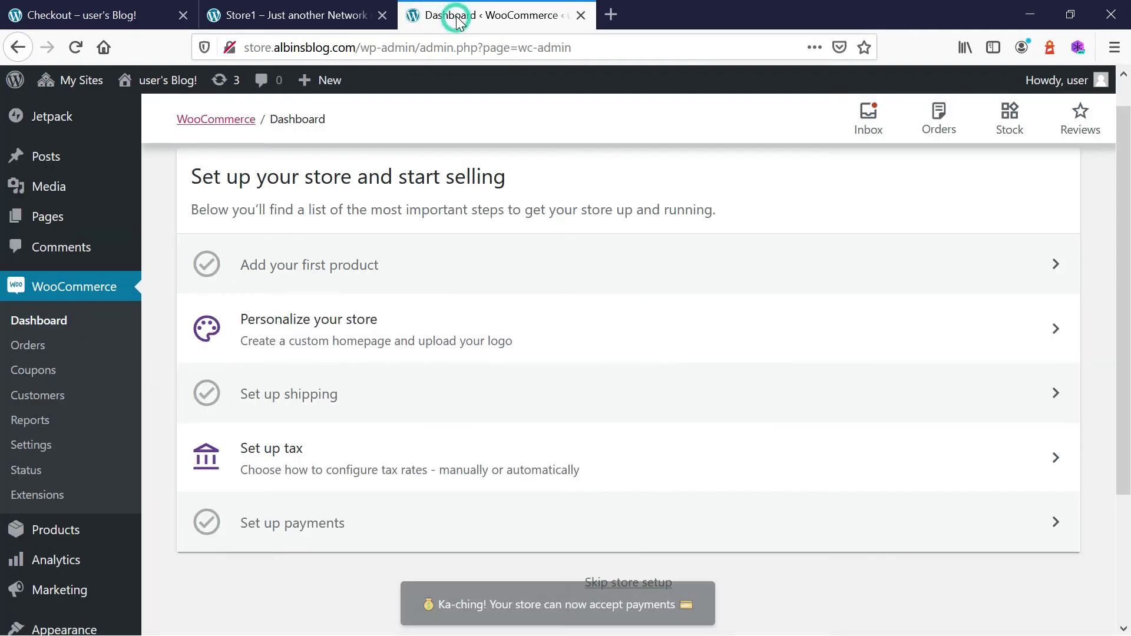
pyautogui.click(34, 348)
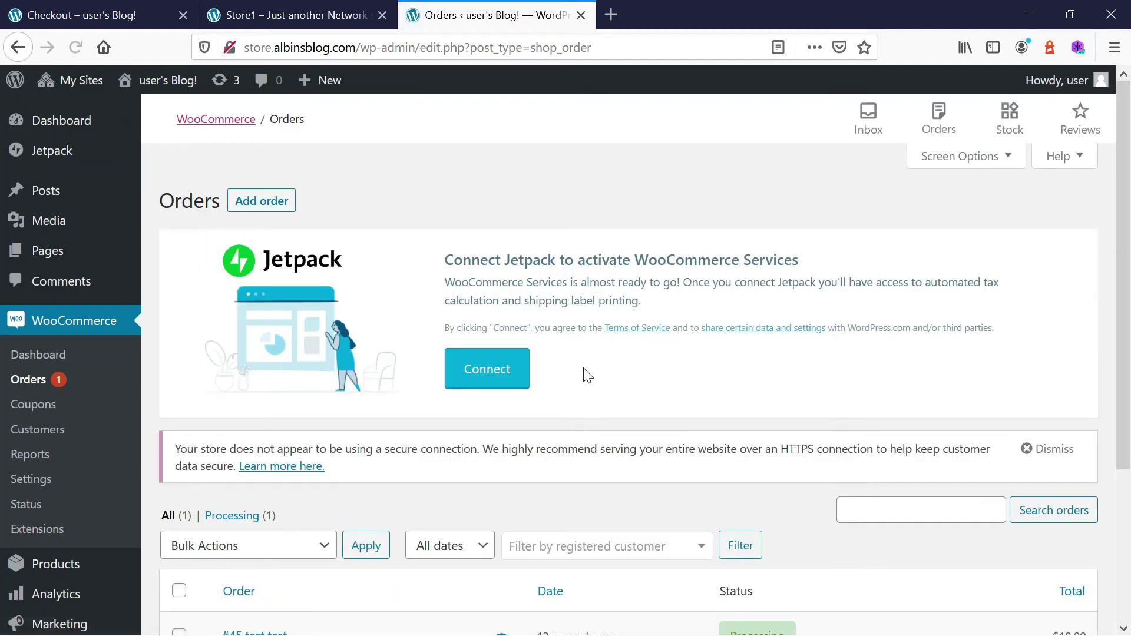
pyautogui.scroll(-3, 872, 418)
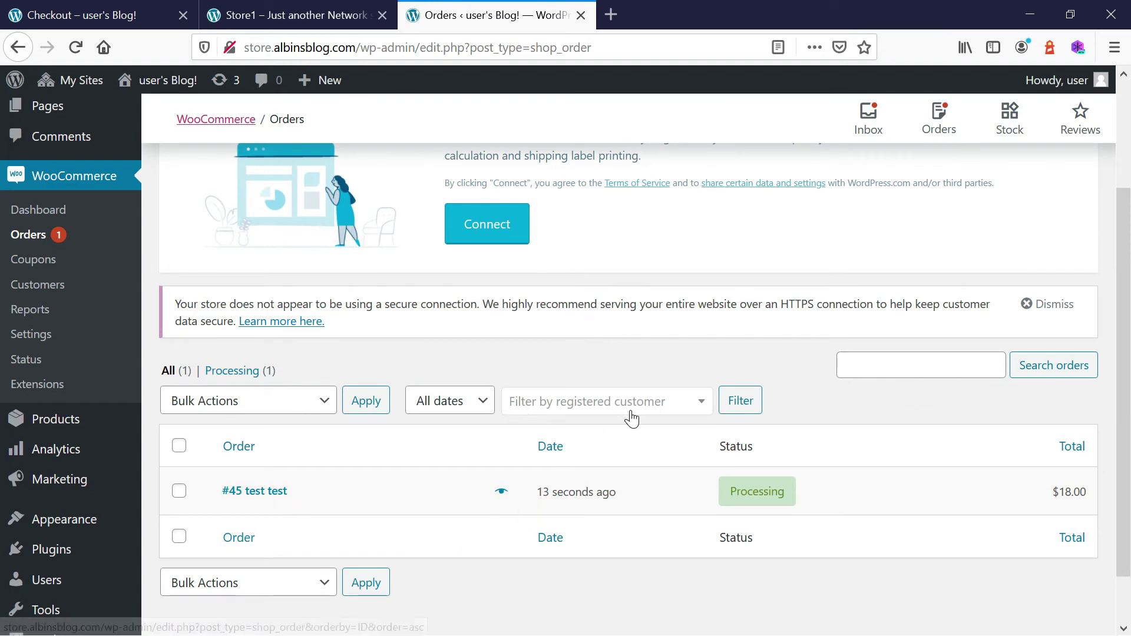
# Open the new Tshirt order and review its status, billing details and items.
pyautogui.click(264, 496)
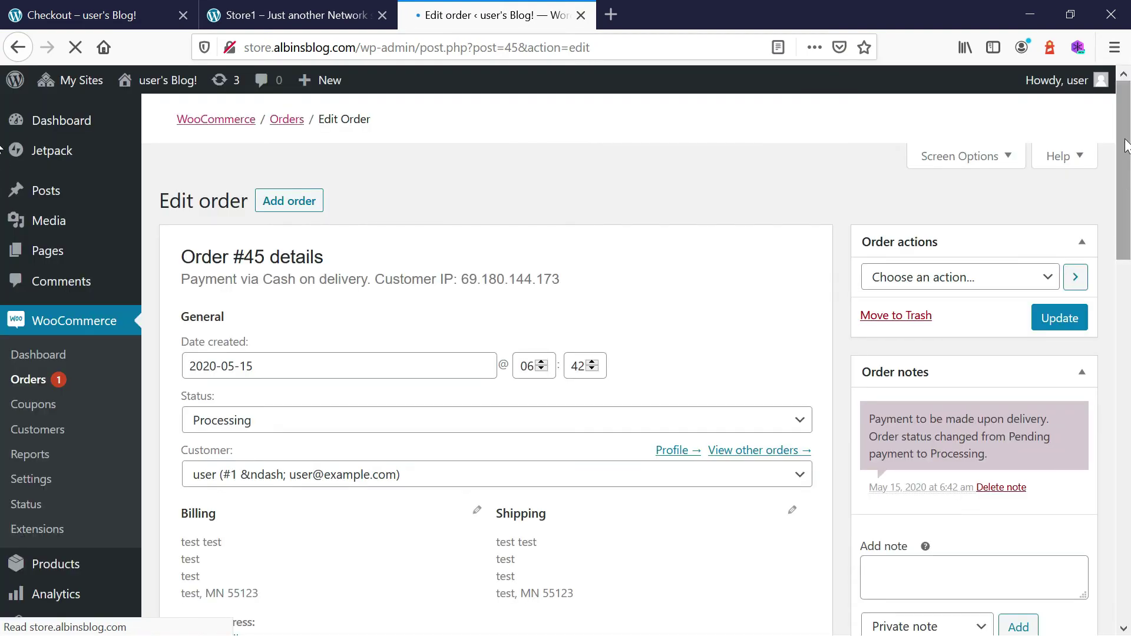
pyautogui.scroll(-2, 1125, 144)
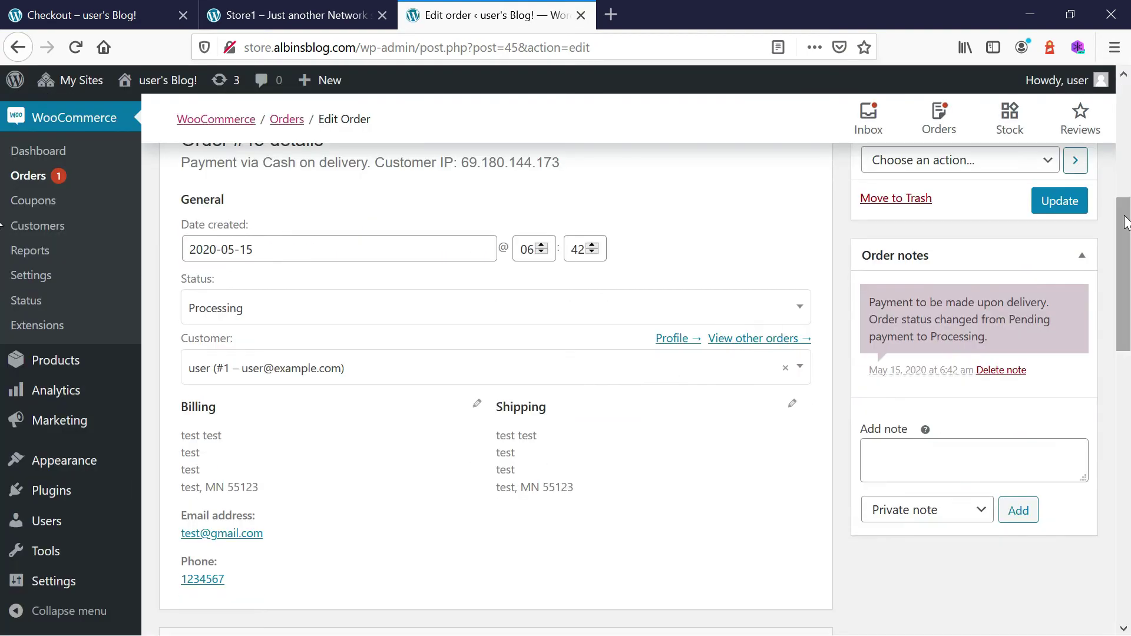
pyautogui.moveTo(1125, 221); pyautogui.dragTo(1125, 164)
pyautogui.scroll(-2, 1125, 163)
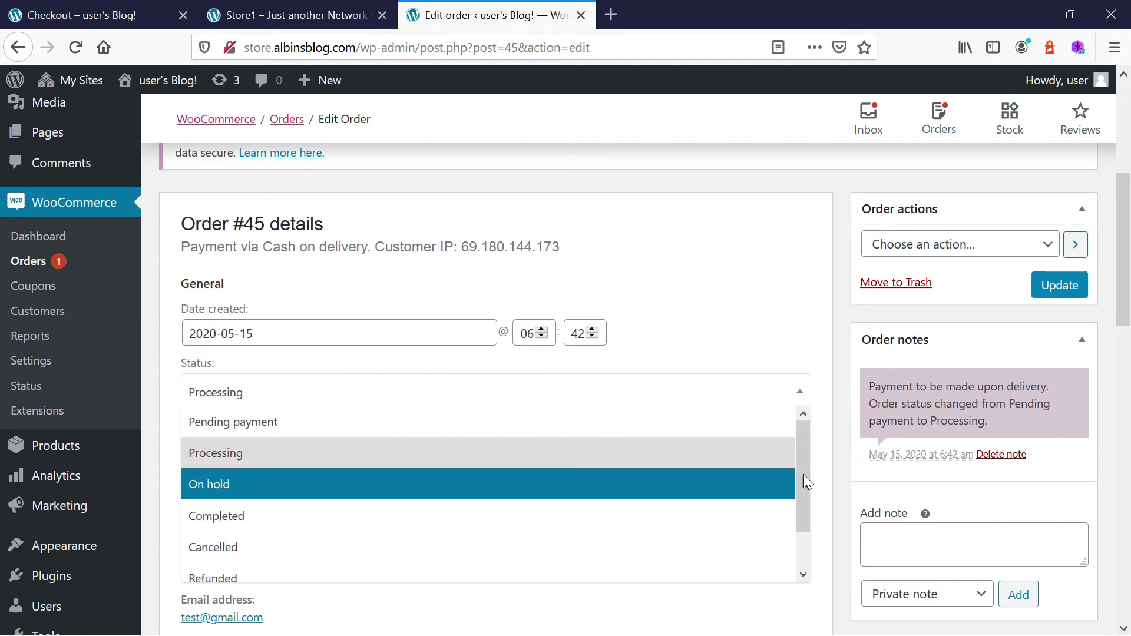
pyautogui.moveTo(804, 475); pyautogui.dragTo(802, 521)
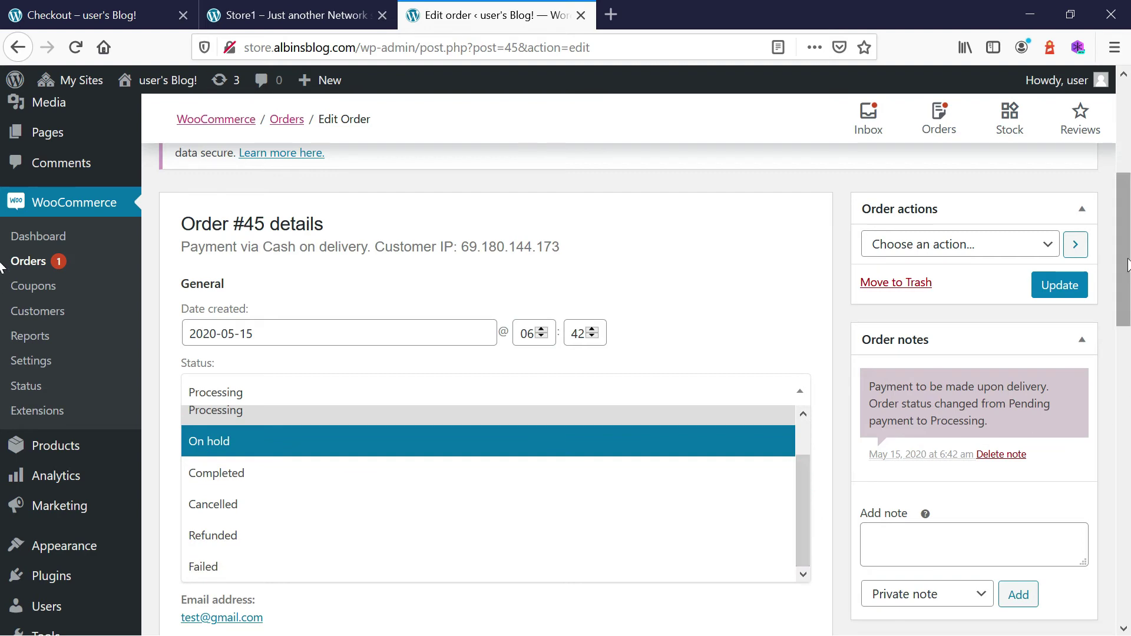
pyautogui.scroll(-5, 3, 377)
pyautogui.scroll(-9, 2, 377)
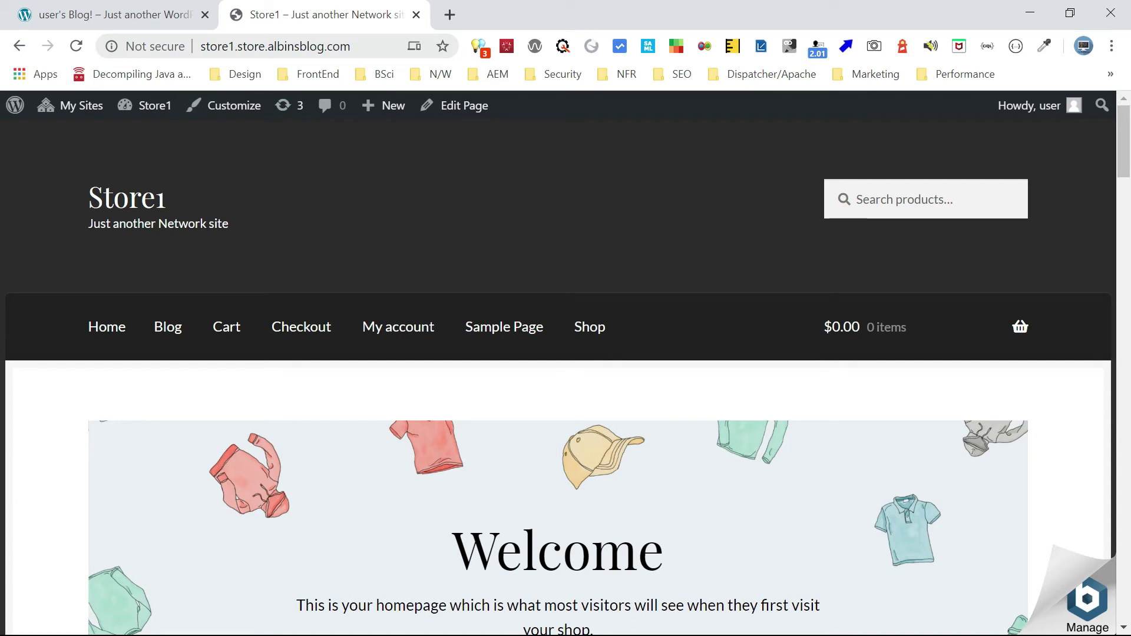
# Compare the Blog! and Store1 tabs, then copy the Store1 URL for a new tab.
pyautogui.click(109, 18)
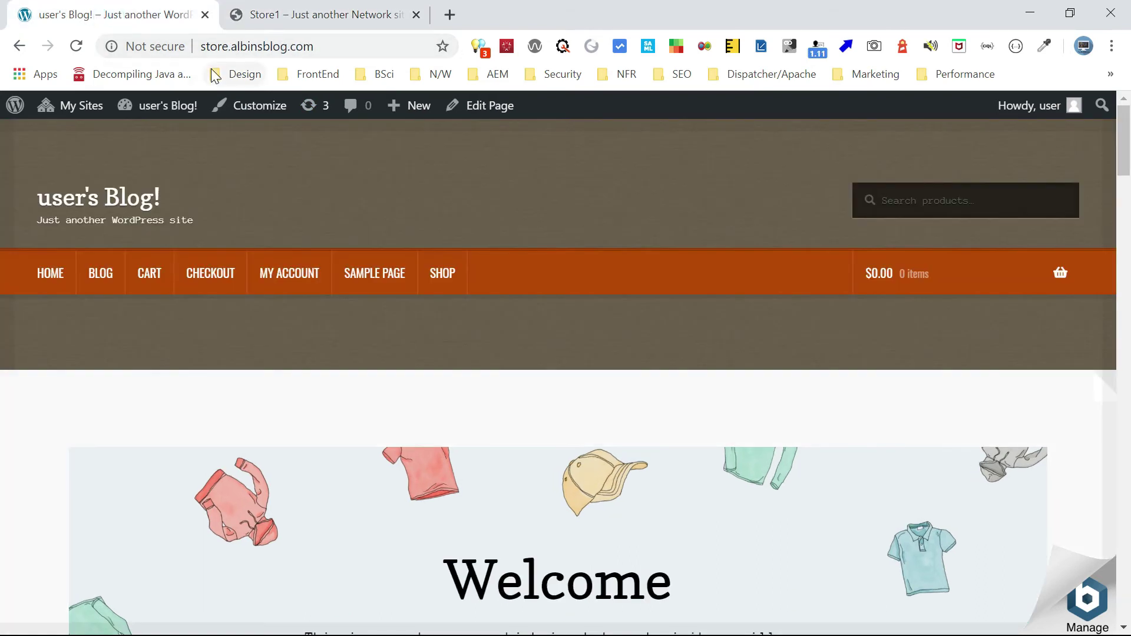
pyautogui.click(306, 18)
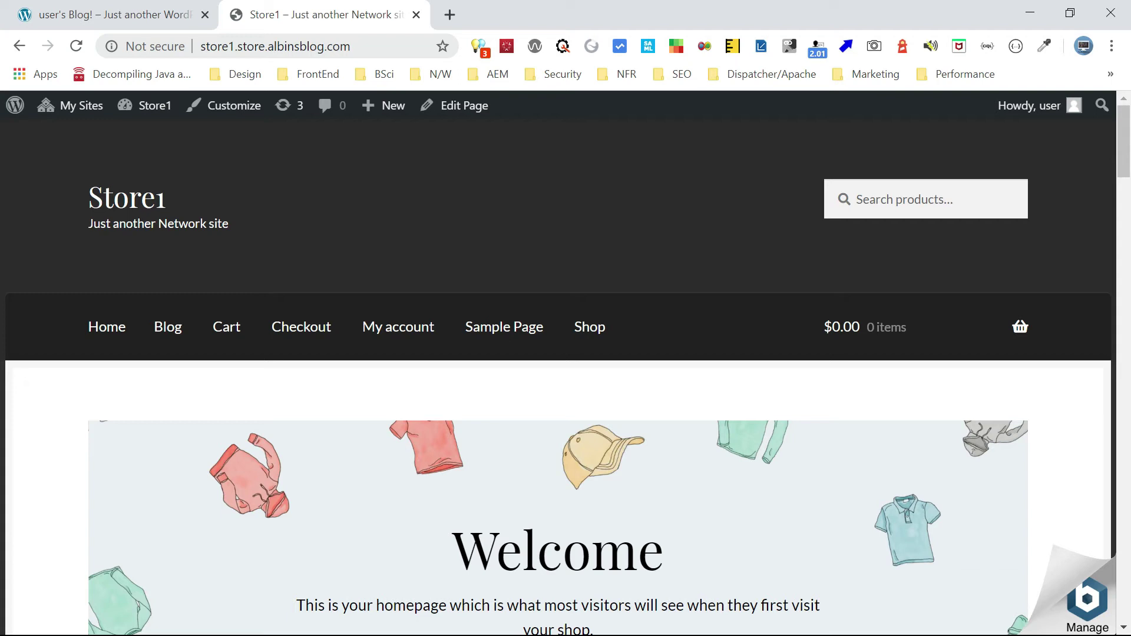
pyautogui.click(388, 48)
pyautogui.hotkey('ctrl', 'c')
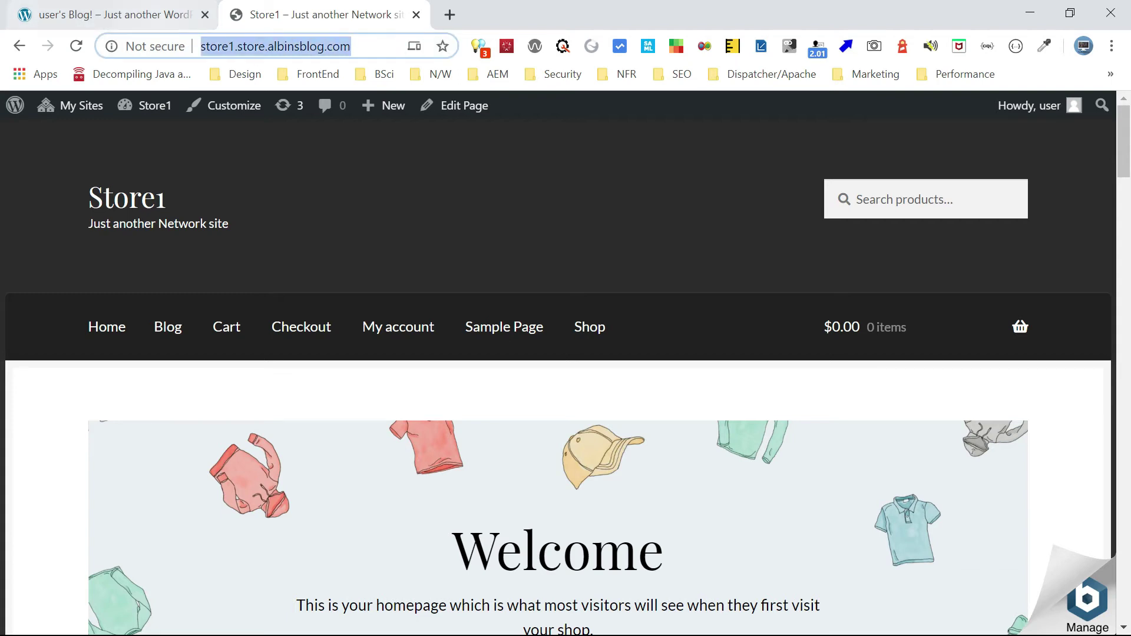
pyautogui.click(448, 16)
# Load the Store1 wp-admin login page from the pasted address.
pyautogui.hotkey('ctrl', 'v')
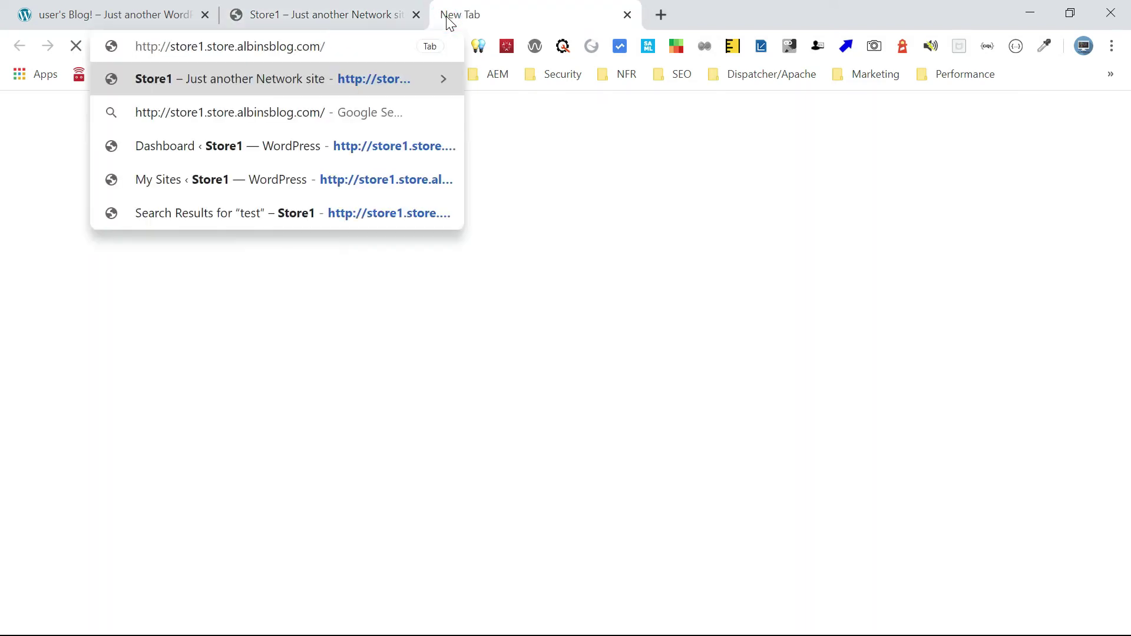
pyautogui.write('wp-admin')
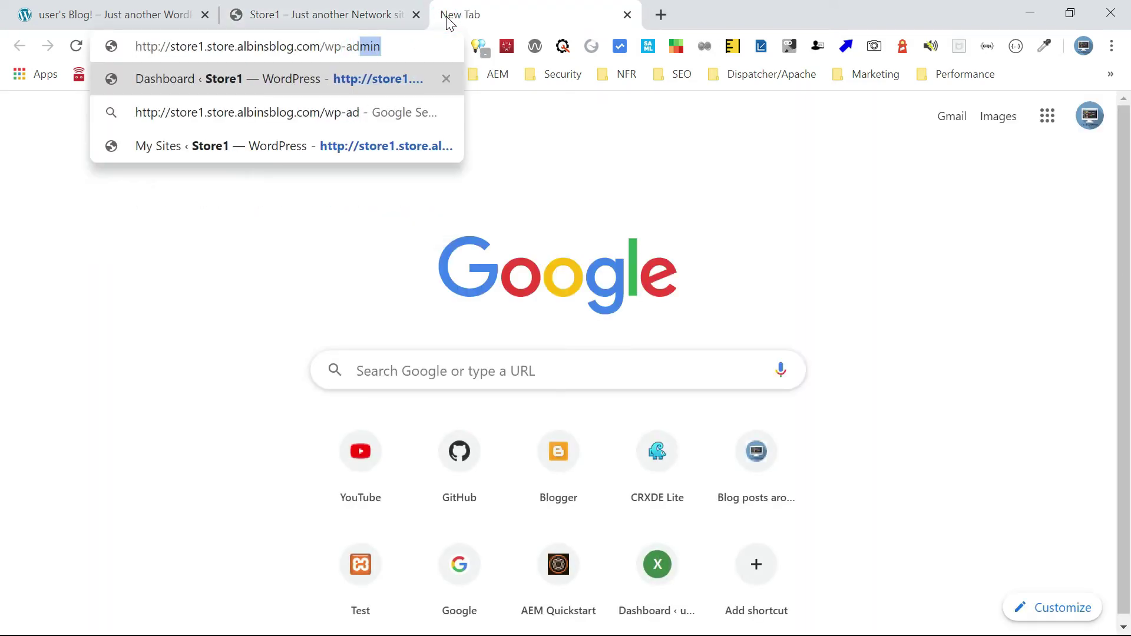
pyautogui.press('Return')
# Log in to Store1 admin, save the password, and go to Products > Add new.
pyautogui.write('store1')
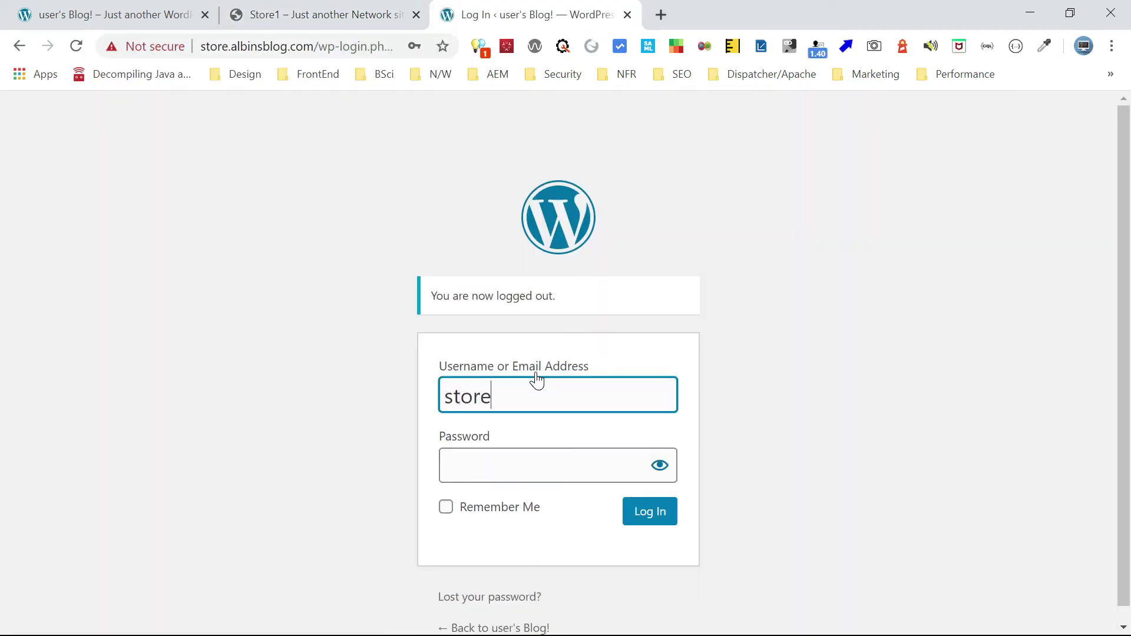
pyautogui.press('Tab')
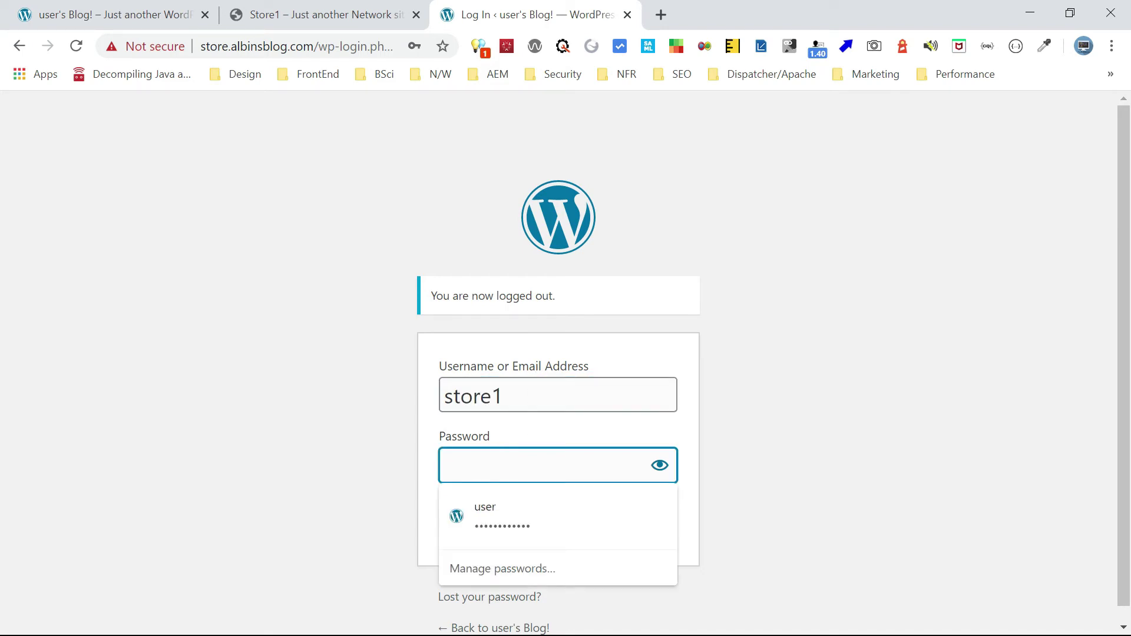
pyautogui.hotkey('ctrl', 'v')
pyautogui.click(661, 515)
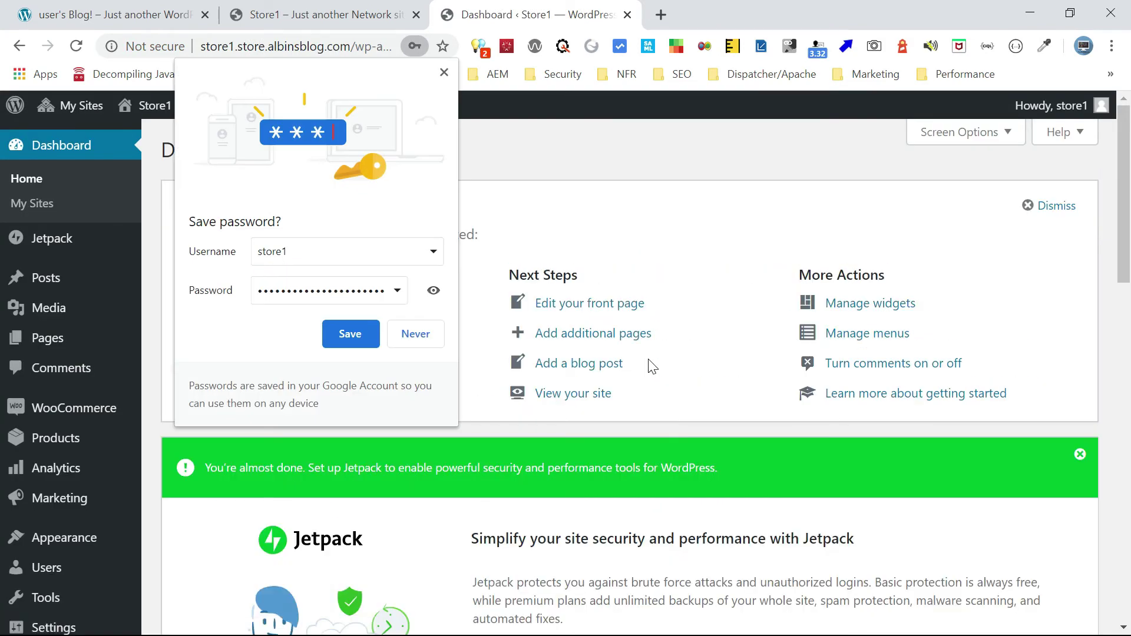
pyautogui.click(350, 334)
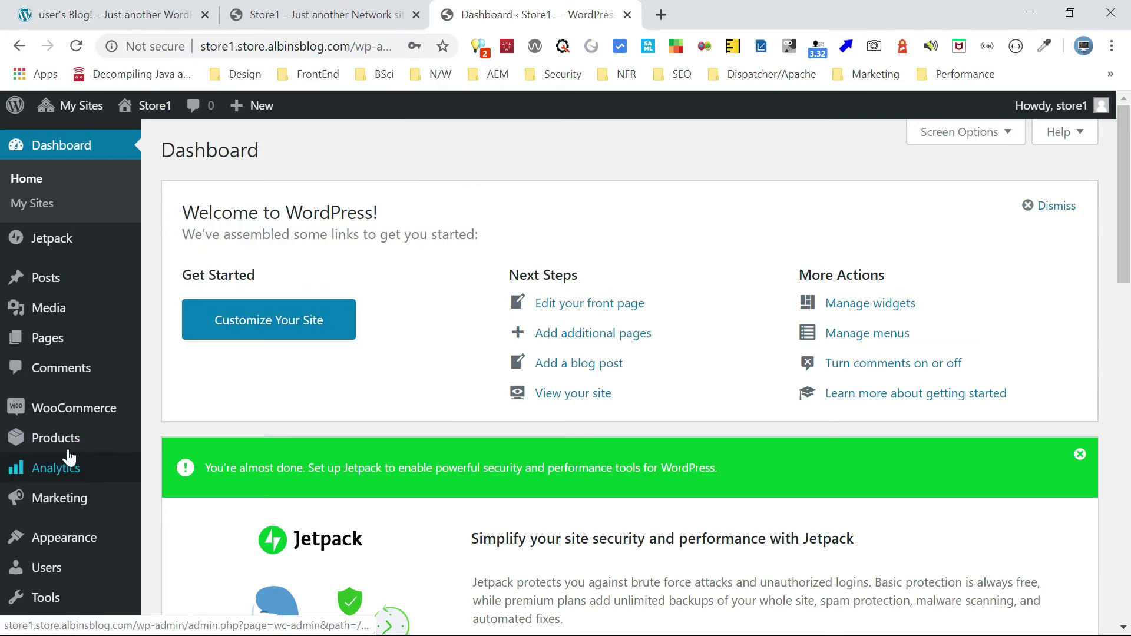
pyautogui.click(62, 446)
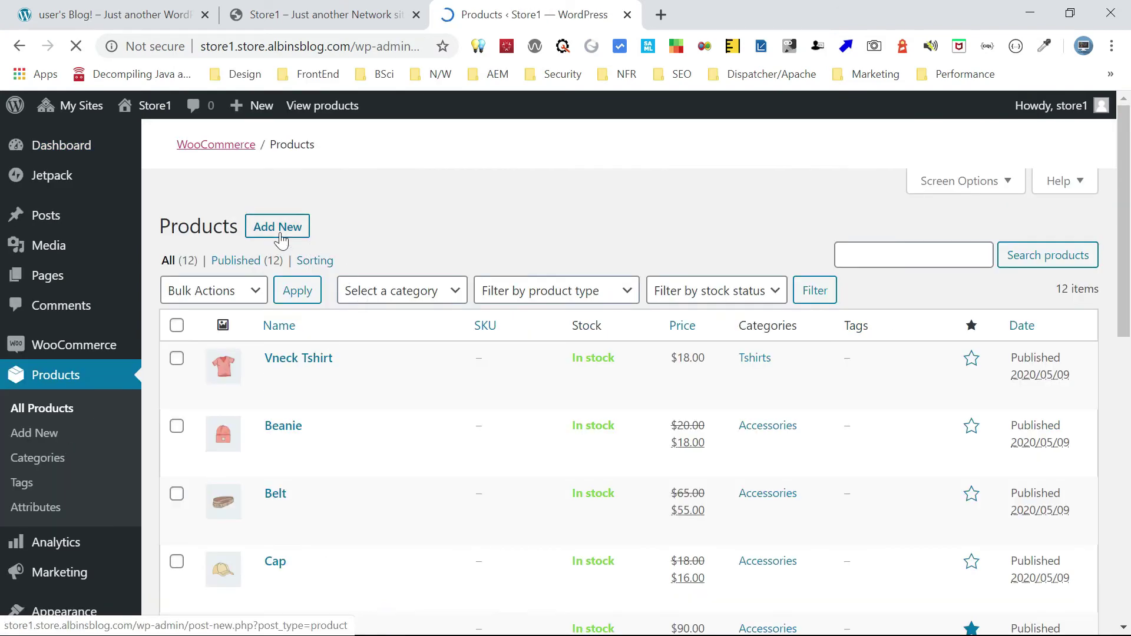
pyautogui.click(279, 233)
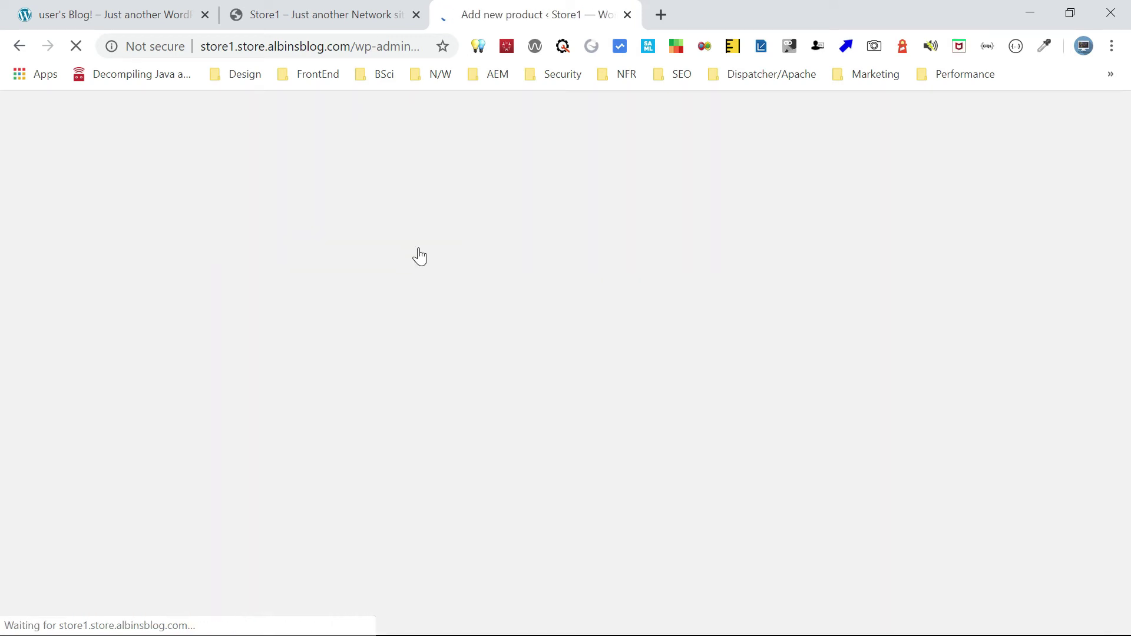
# Title the product 'Sample Store1' with regular price 12 and sale price 11.
pyautogui.write('Sample')
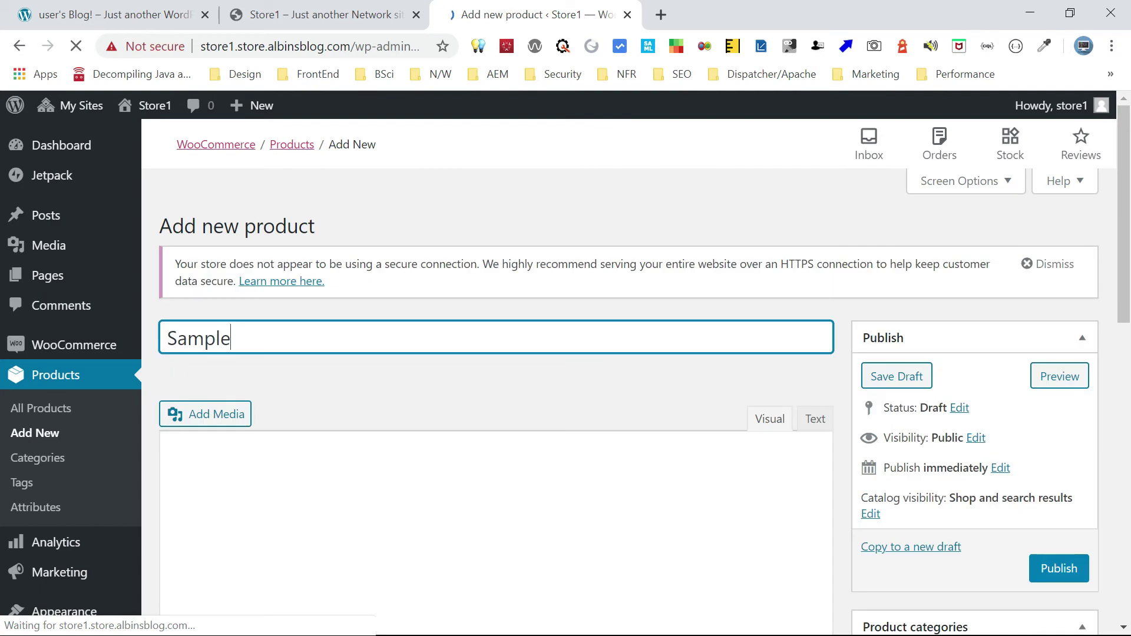
pyautogui.write(' Store1')
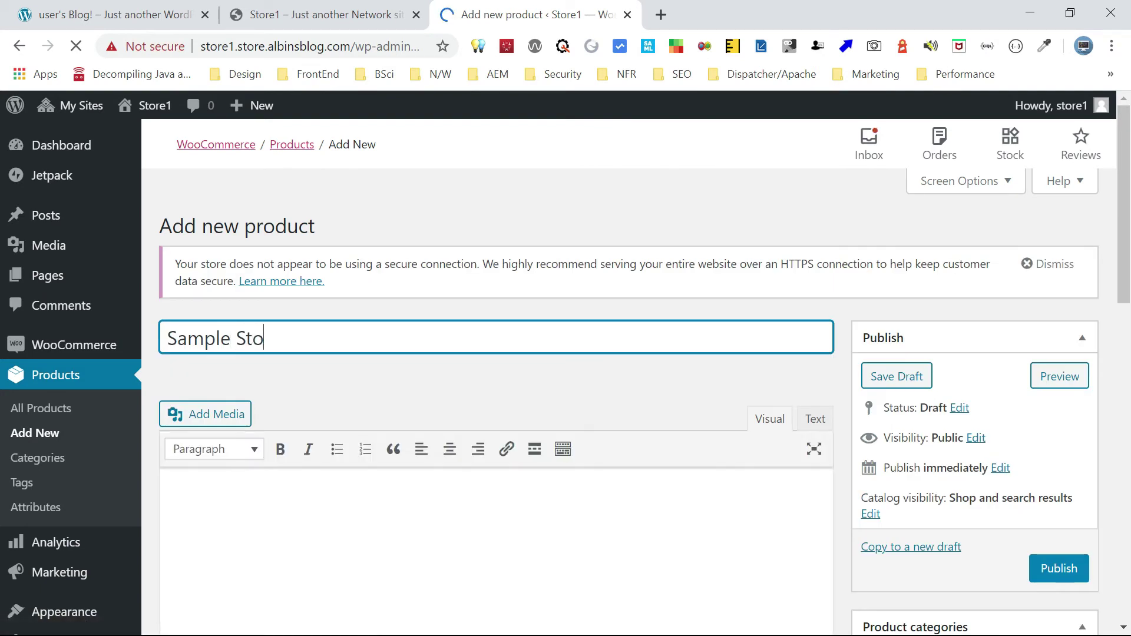
pyautogui.tripleClick(320, 337)
pyautogui.hotkey('ctrl', 'c')
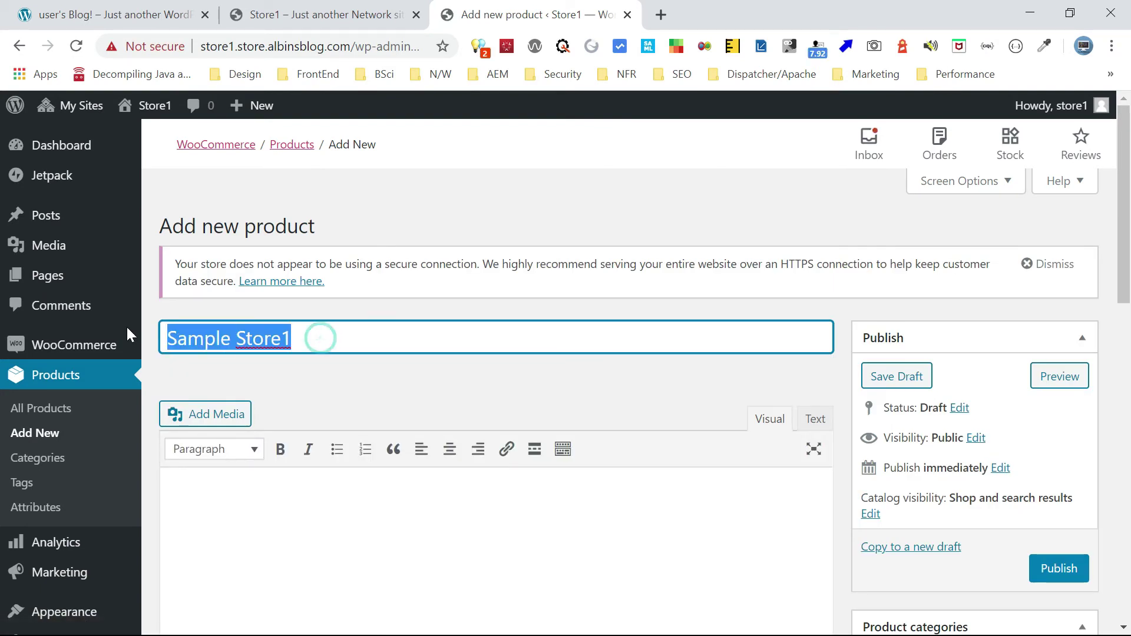
pyautogui.moveTo(1122, 170); pyautogui.dragTo(1126, 389)
pyautogui.click(502, 273)
pyautogui.click(486, 303)
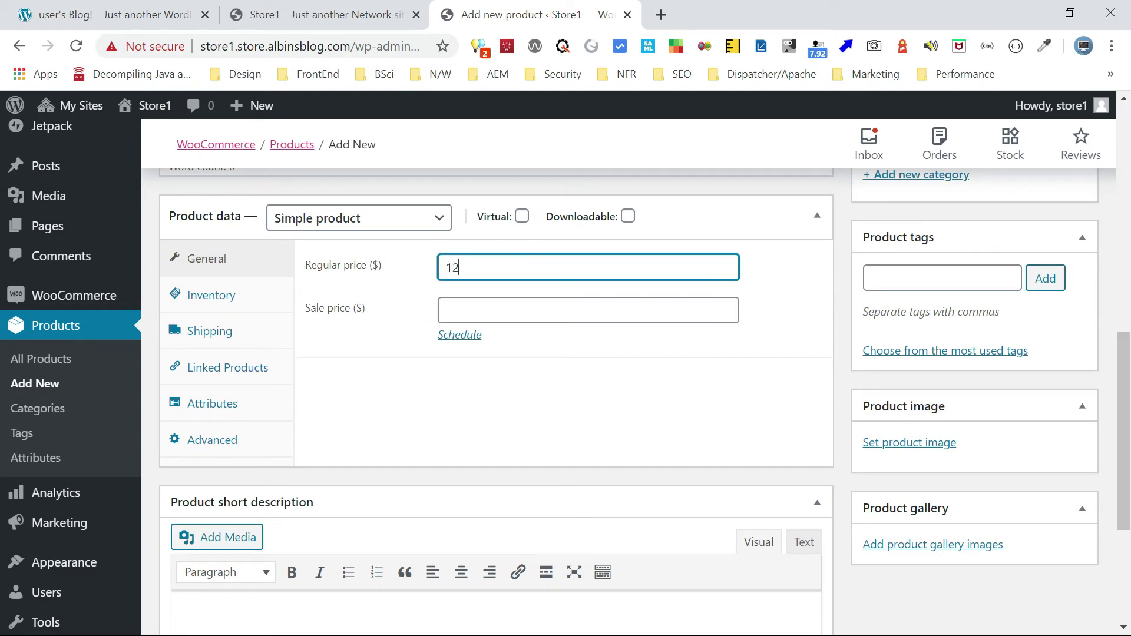
pyautogui.click(479, 310)
pyautogui.write('11')
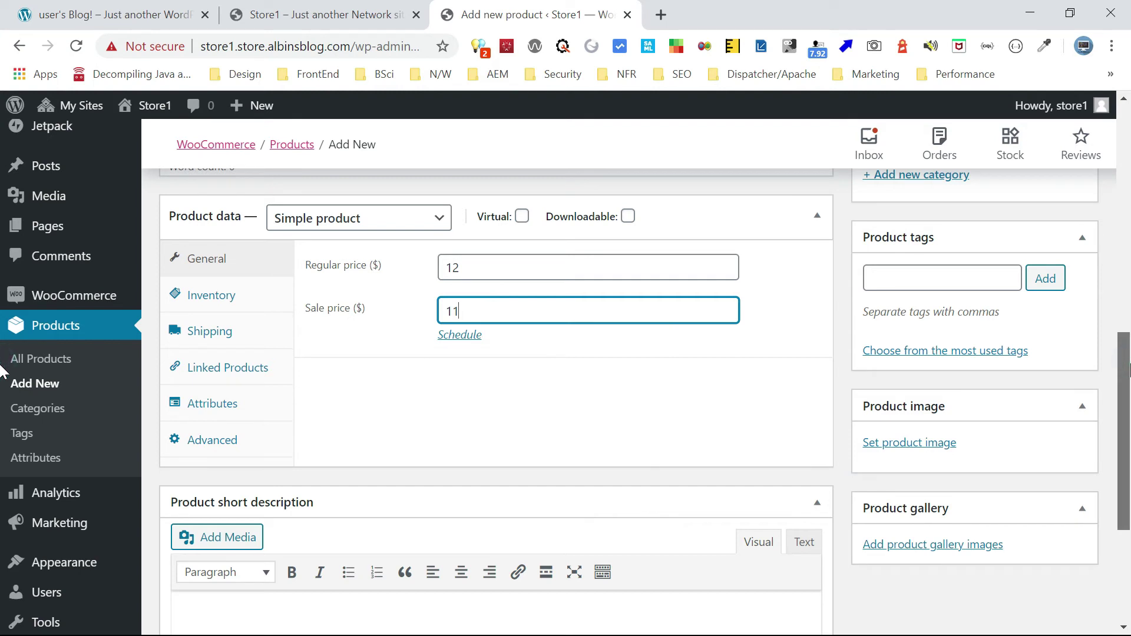
# Keep it a Simple product and set short description 'Sample Store1 Product'.
pyautogui.moveTo(1127, 365); pyautogui.dragTo(1128, 370)
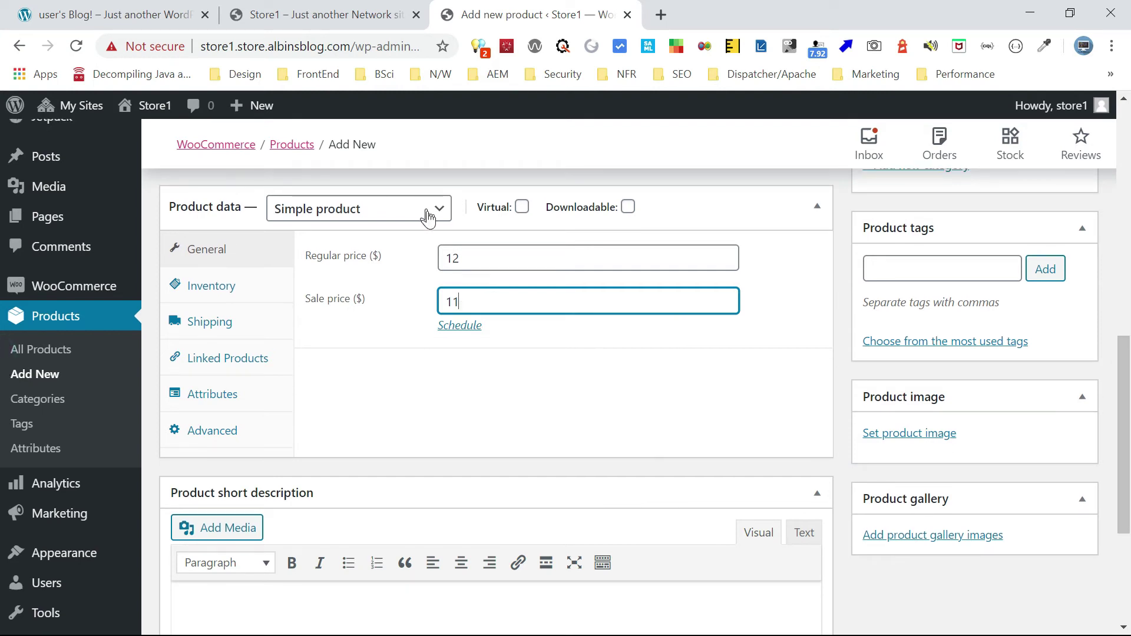
pyautogui.click(429, 218)
pyautogui.click(428, 217)
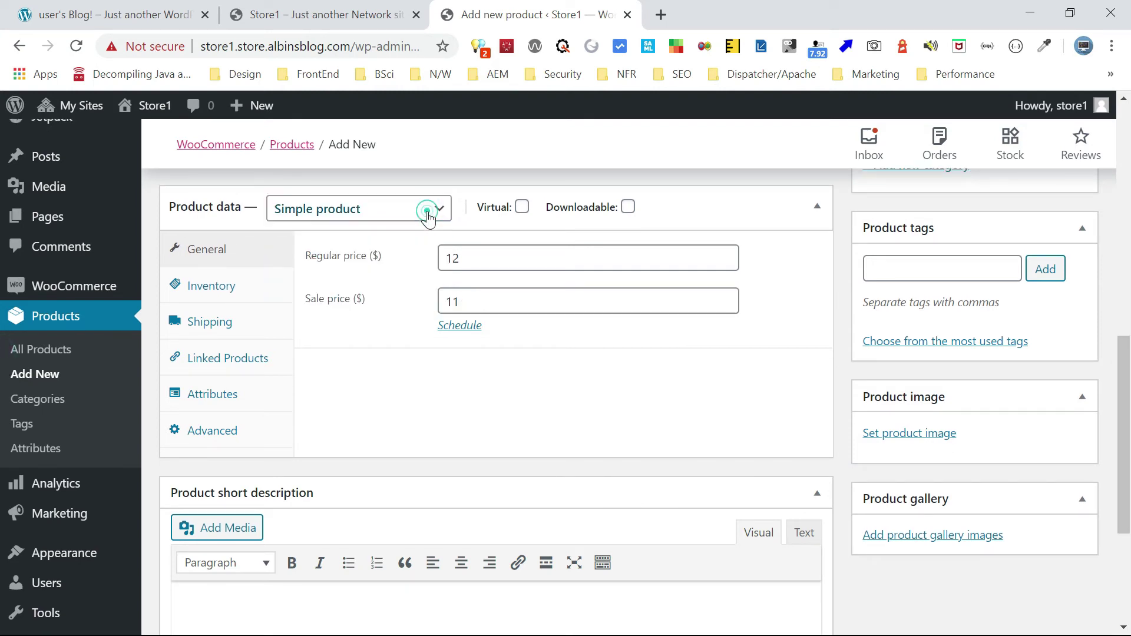
pyautogui.moveTo(1122, 374); pyautogui.dragTo(1124, 454)
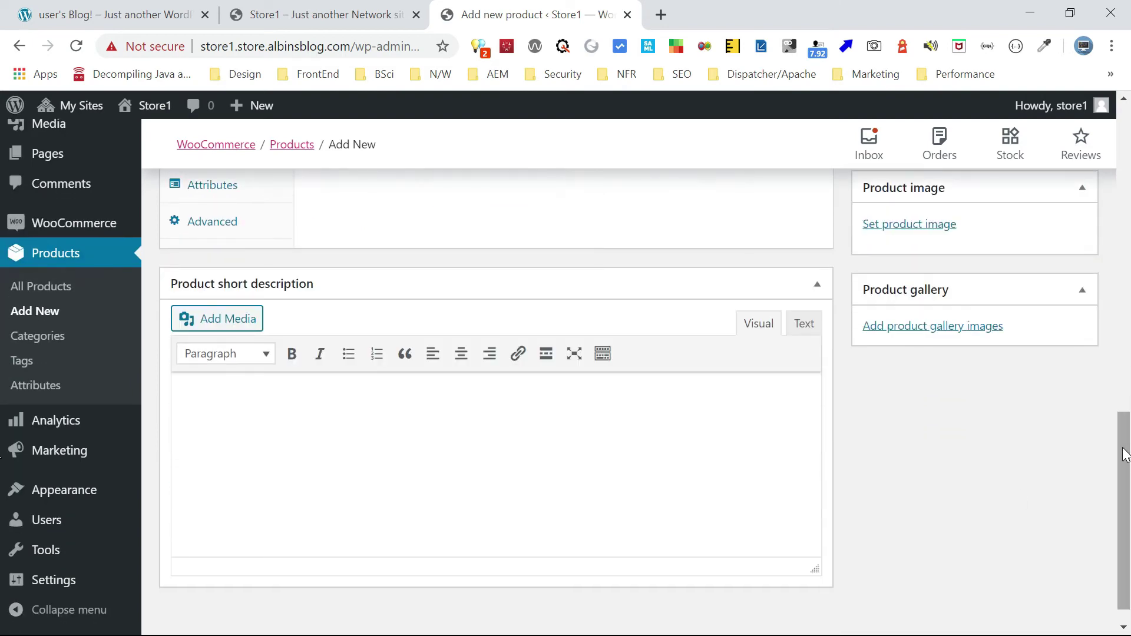
pyautogui.click(315, 455)
pyautogui.hotkey('ctrl', 'v')
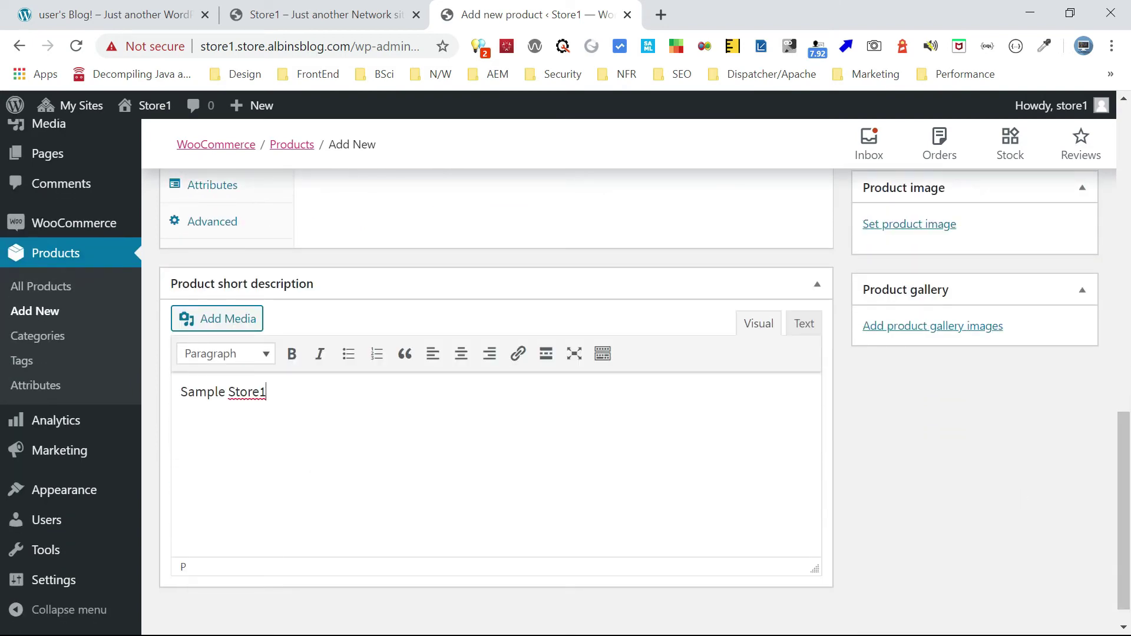
pyautogui.write('Product')
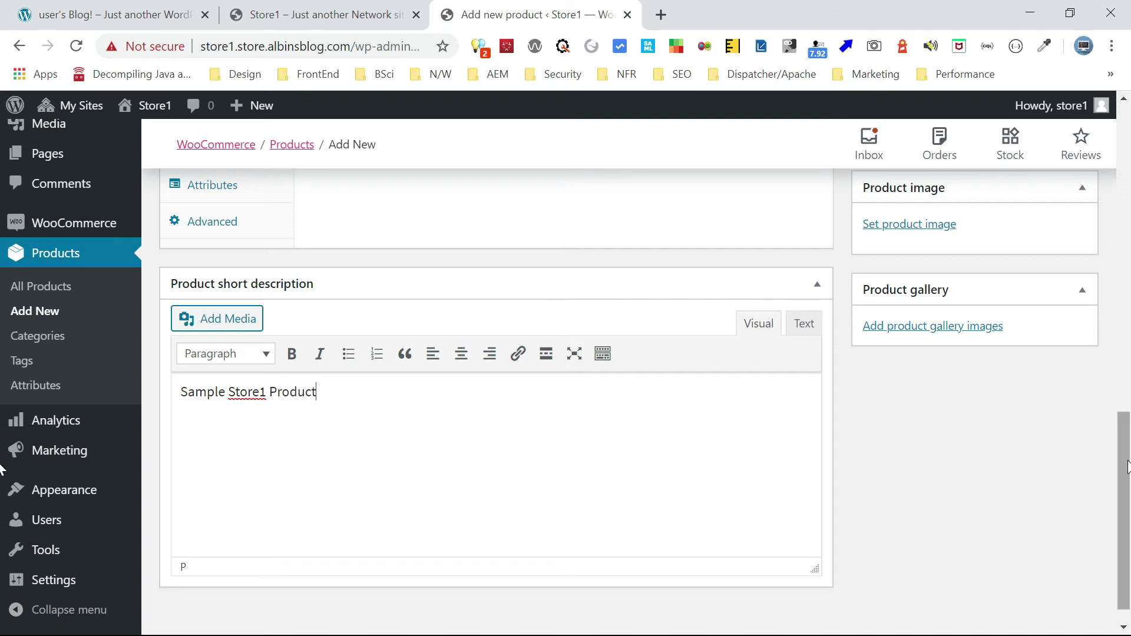
pyautogui.moveTo(1123, 474); pyautogui.dragTo(1128, 377)
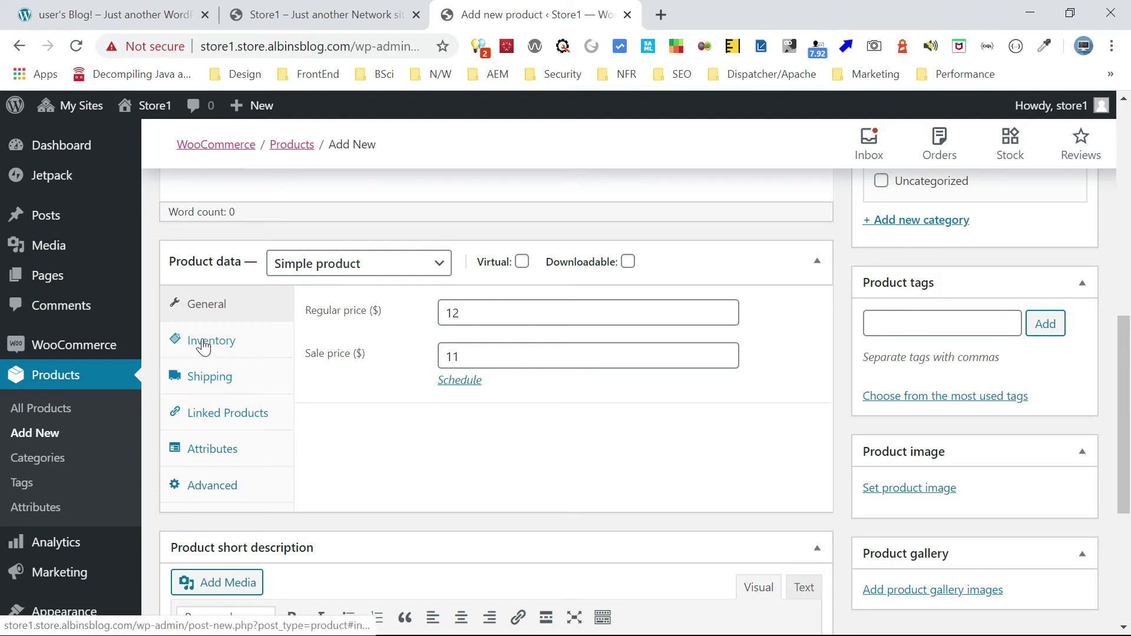
pyautogui.moveTo(1125, 384); pyautogui.dragTo(1129, 207)
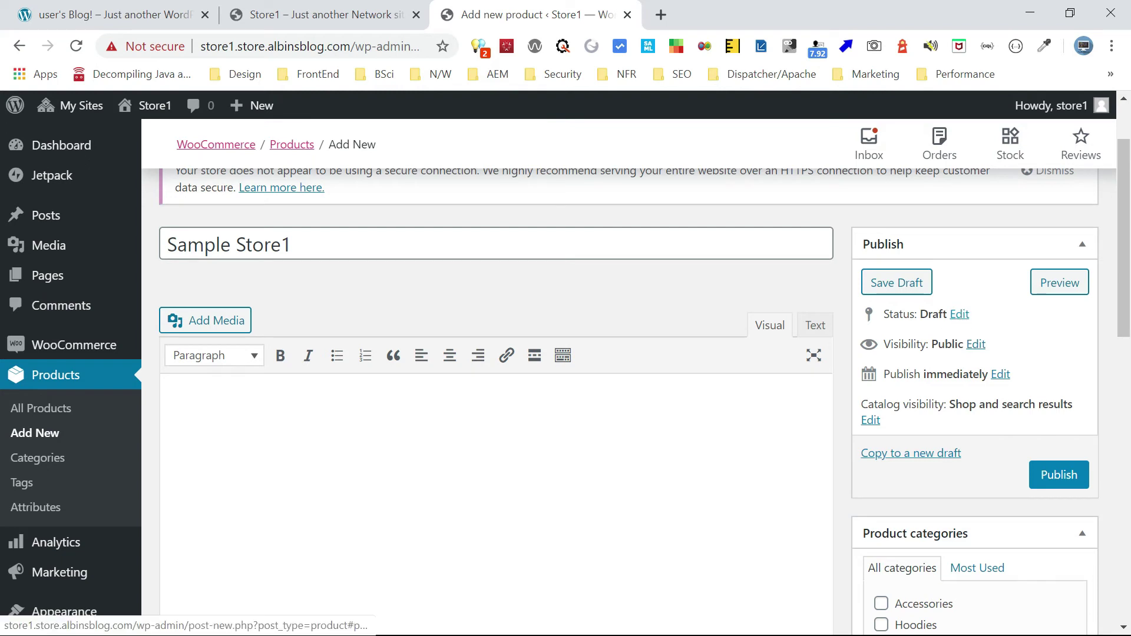
# Leave the status and publish date unchanged, then publish Sample Store1.
pyautogui.click(960, 317)
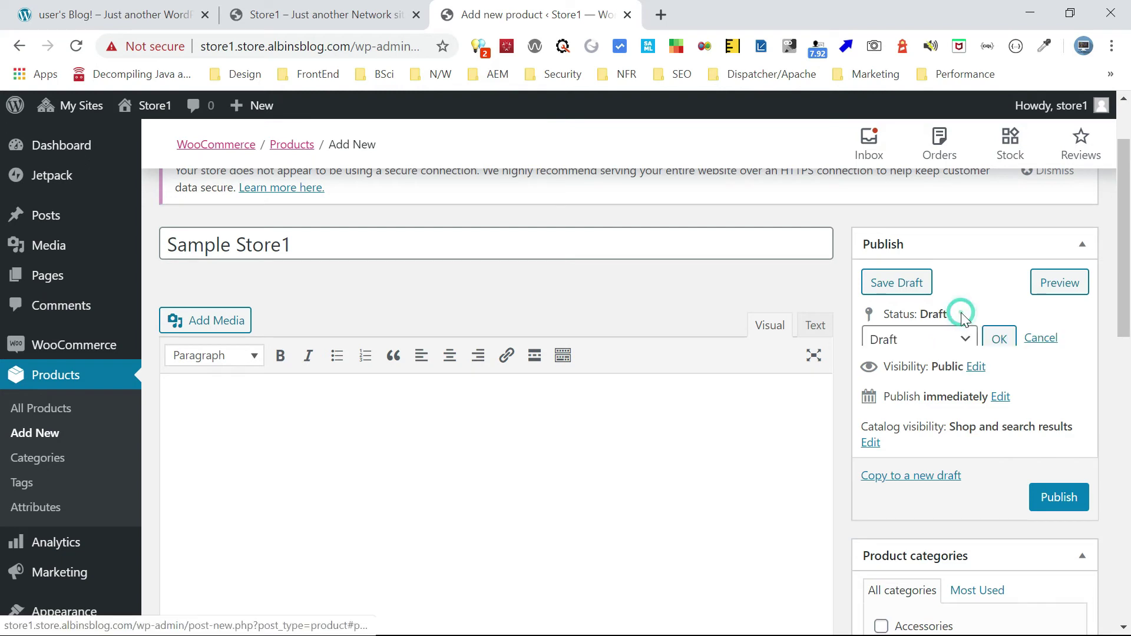
pyautogui.click(951, 341)
pyautogui.click(952, 342)
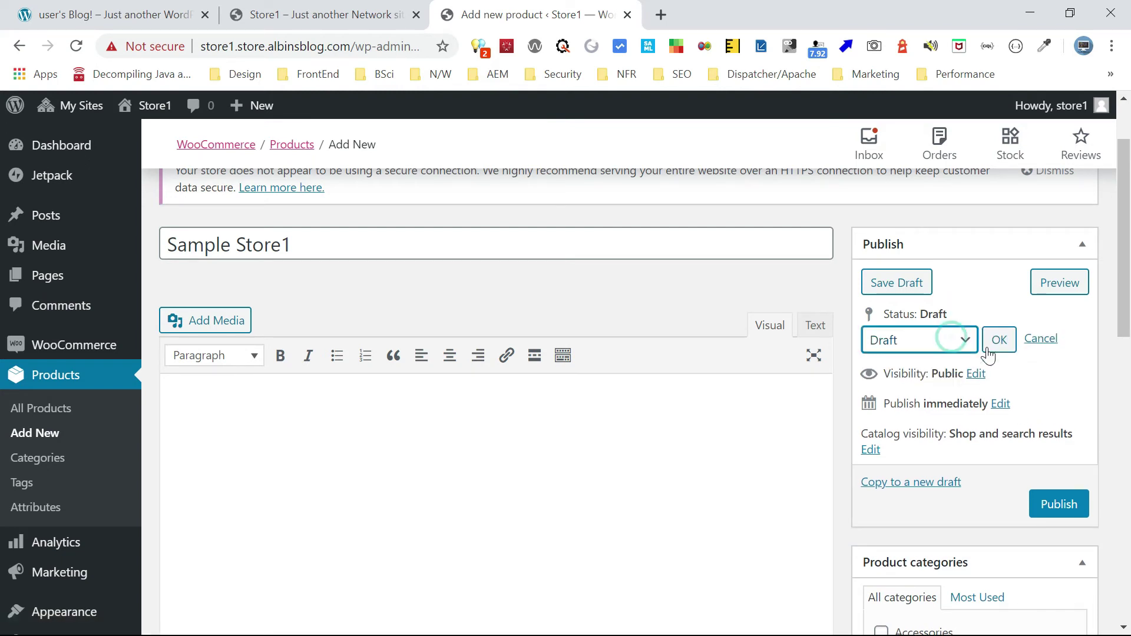
pyautogui.click(1042, 339)
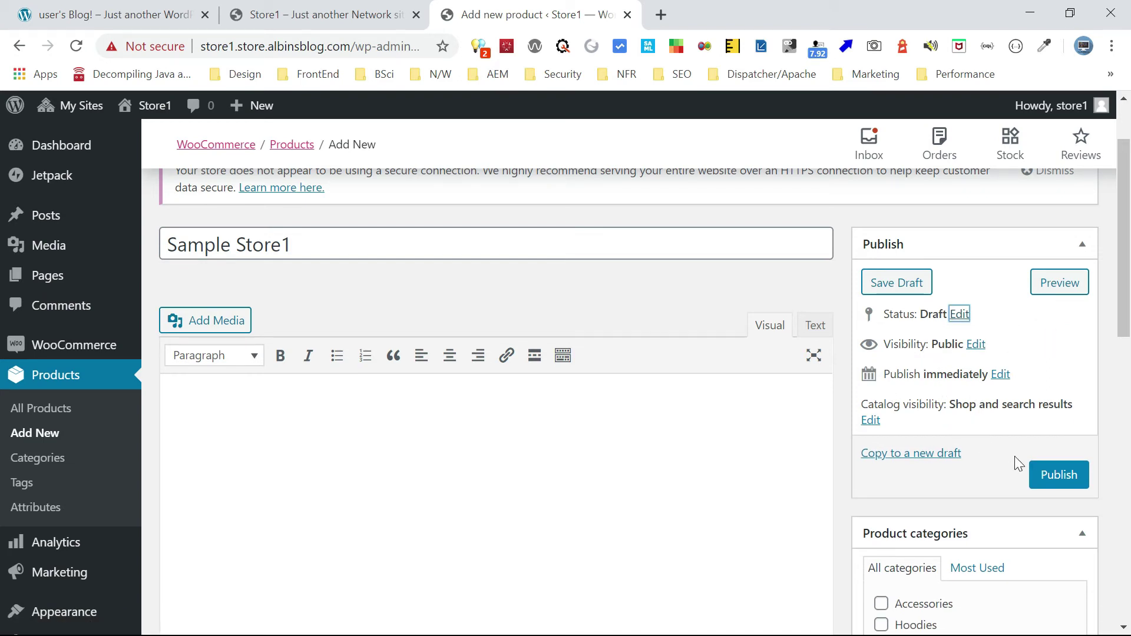
pyautogui.click(1000, 375)
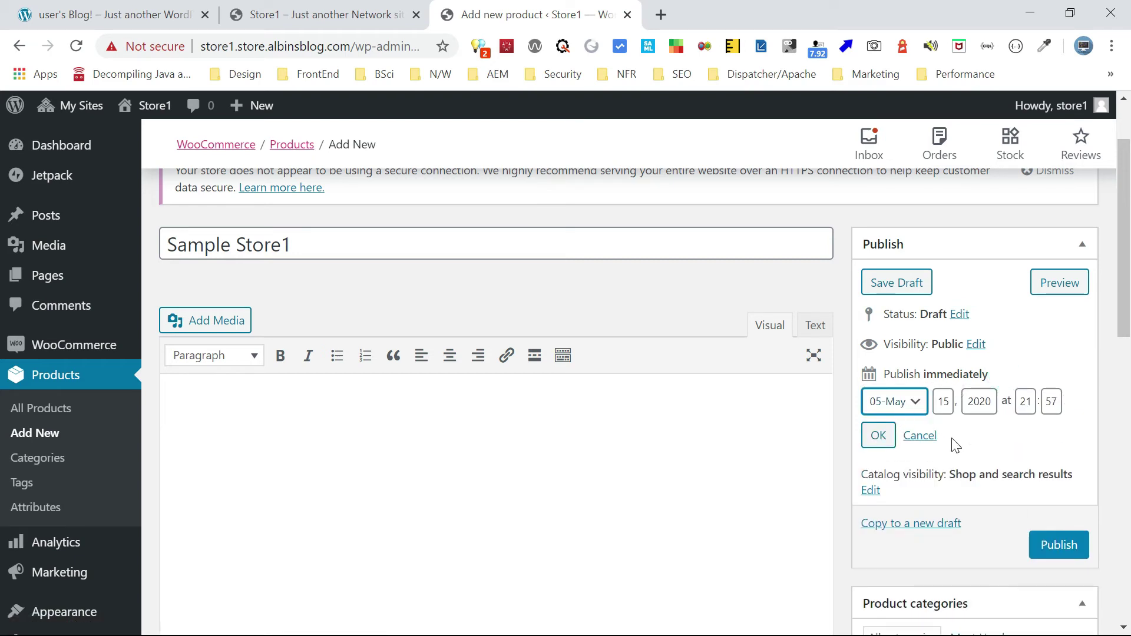
pyautogui.click(926, 436)
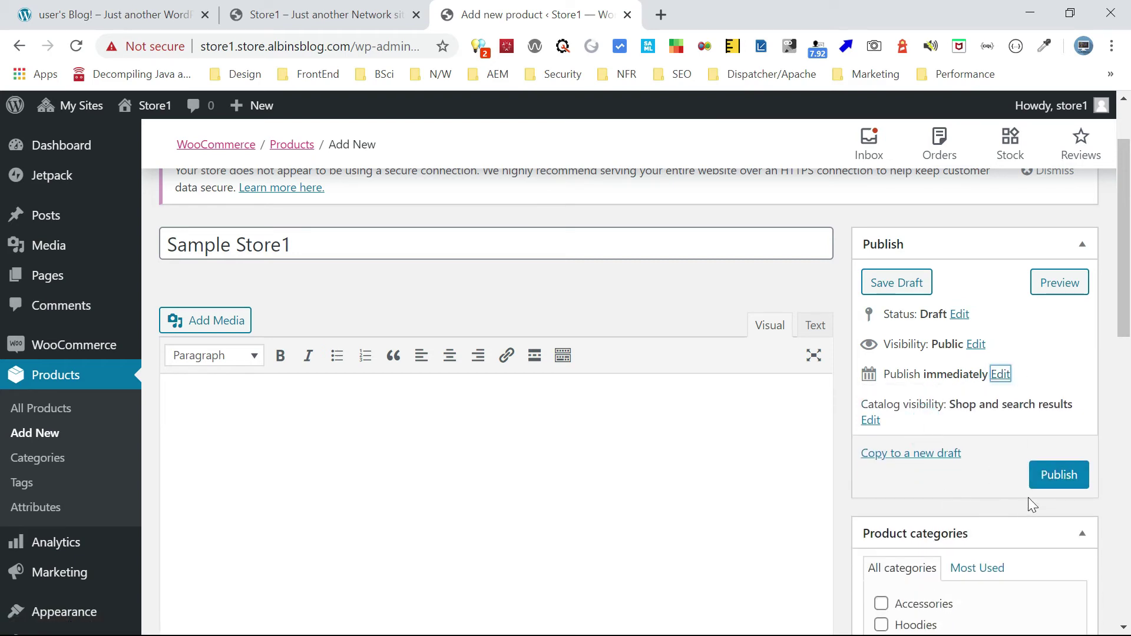
pyautogui.click(1056, 478)
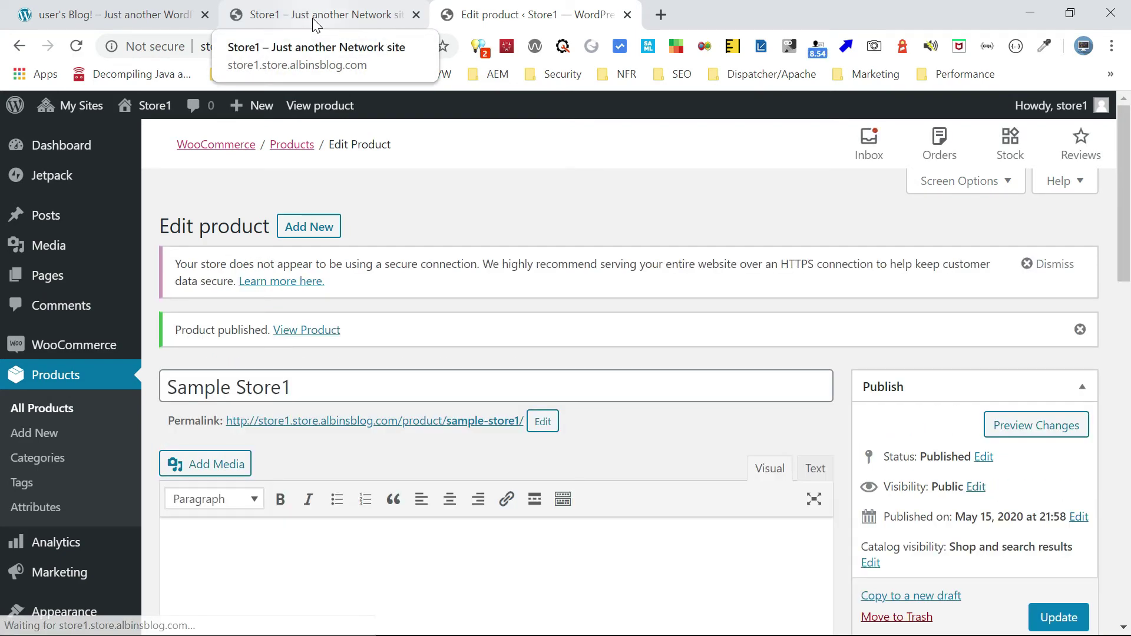
# Reload the Store1 storefront and search its products for 'Sample Store1'.
pyautogui.click(315, 24)
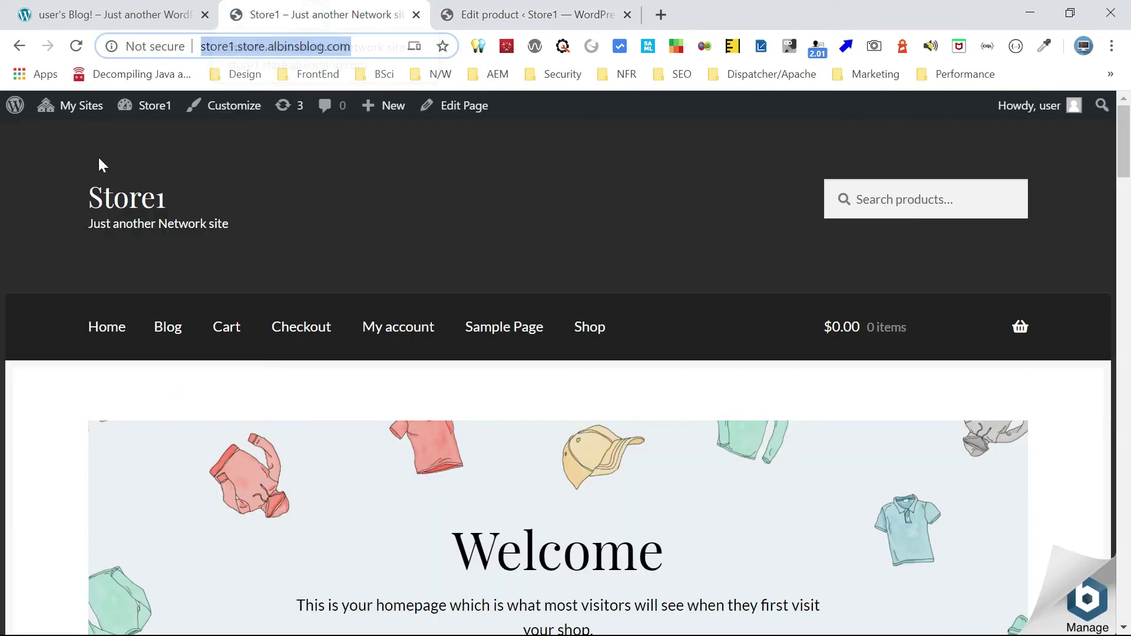
pyautogui.click(76, 47)
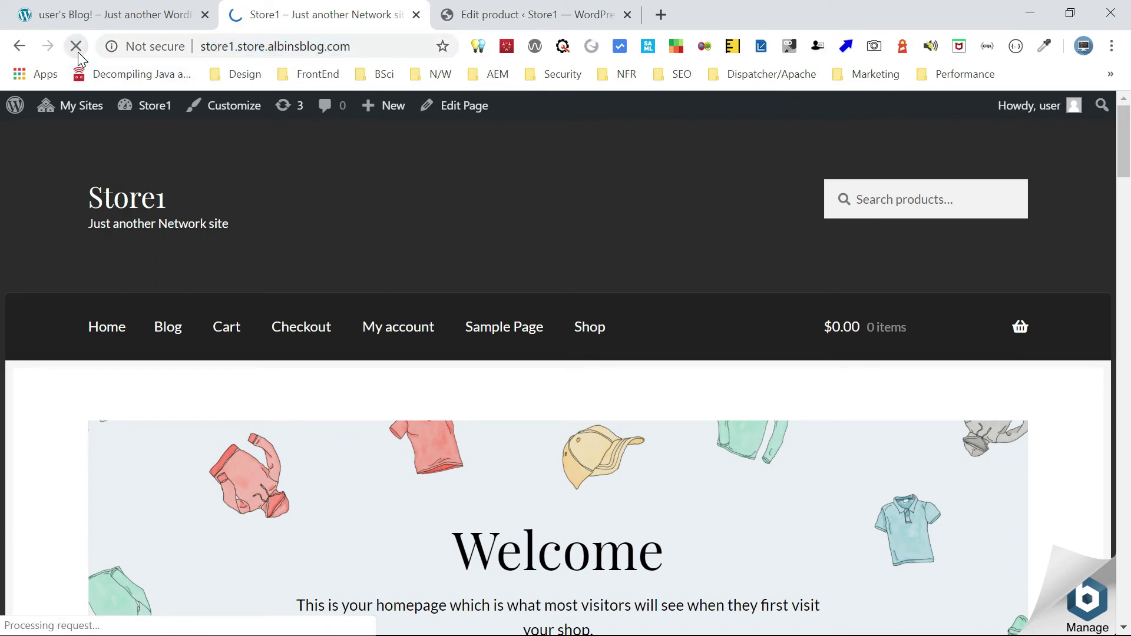
pyautogui.click(864, 206)
pyautogui.hotkey('ctrl', 'v')
pyautogui.press('Return')
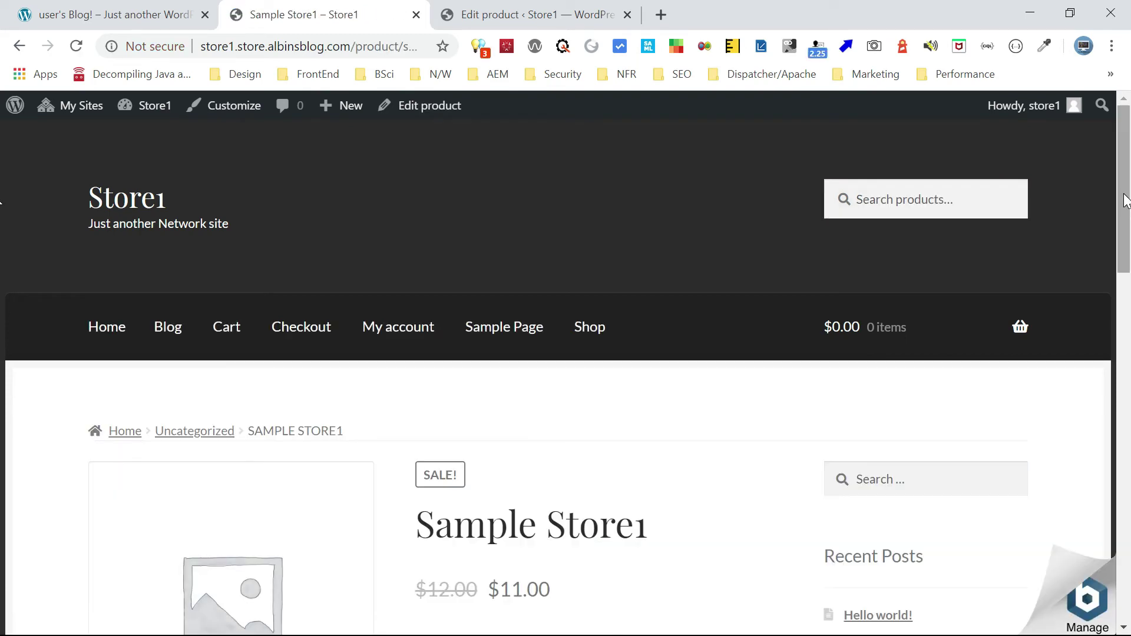
pyautogui.moveTo(1123, 197); pyautogui.dragTo(1125, 262)
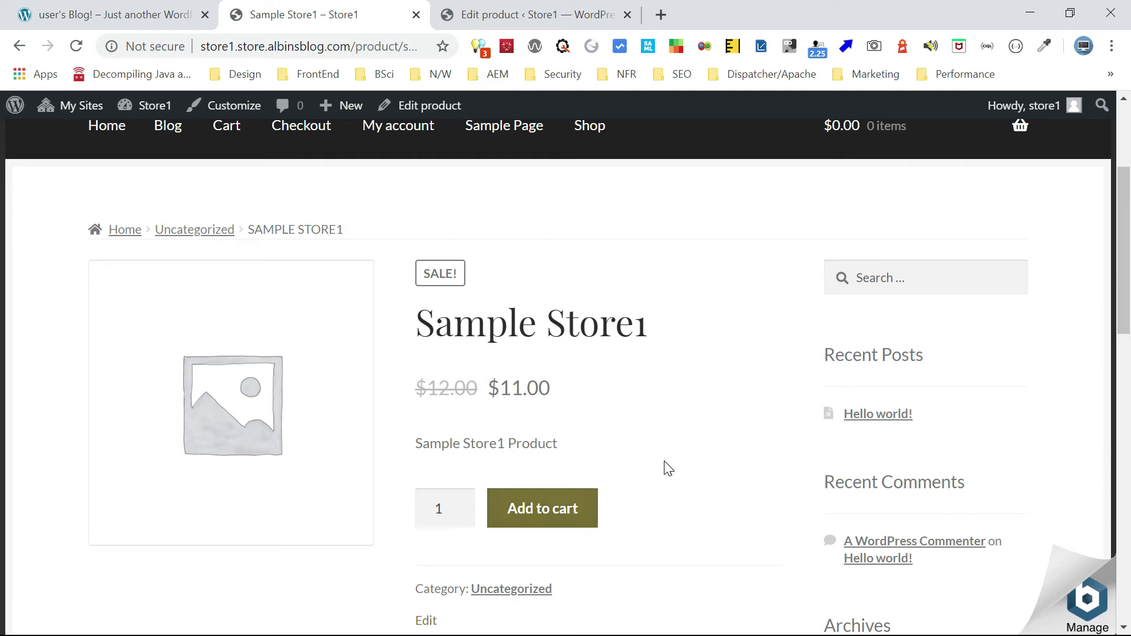
# Reload the main blog's store and search it for 'Sample Store1'.
pyautogui.click(94, 14)
pyautogui.click(72, 47)
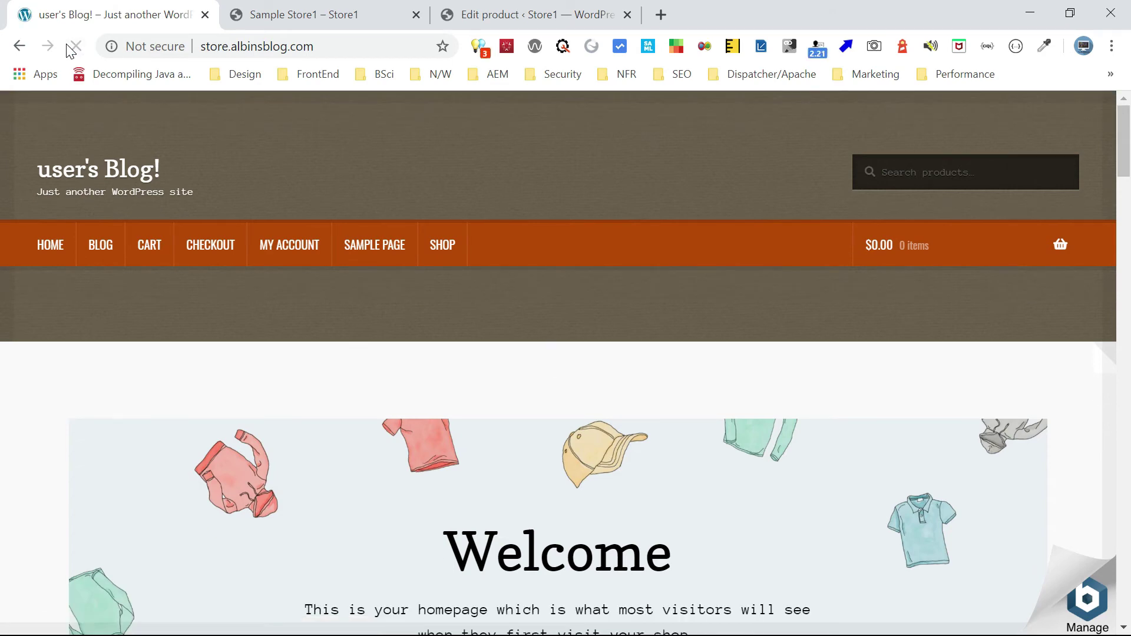
pyautogui.click(916, 171)
pyautogui.hotkey('ctrl', 'v')
pyautogui.press('Return')
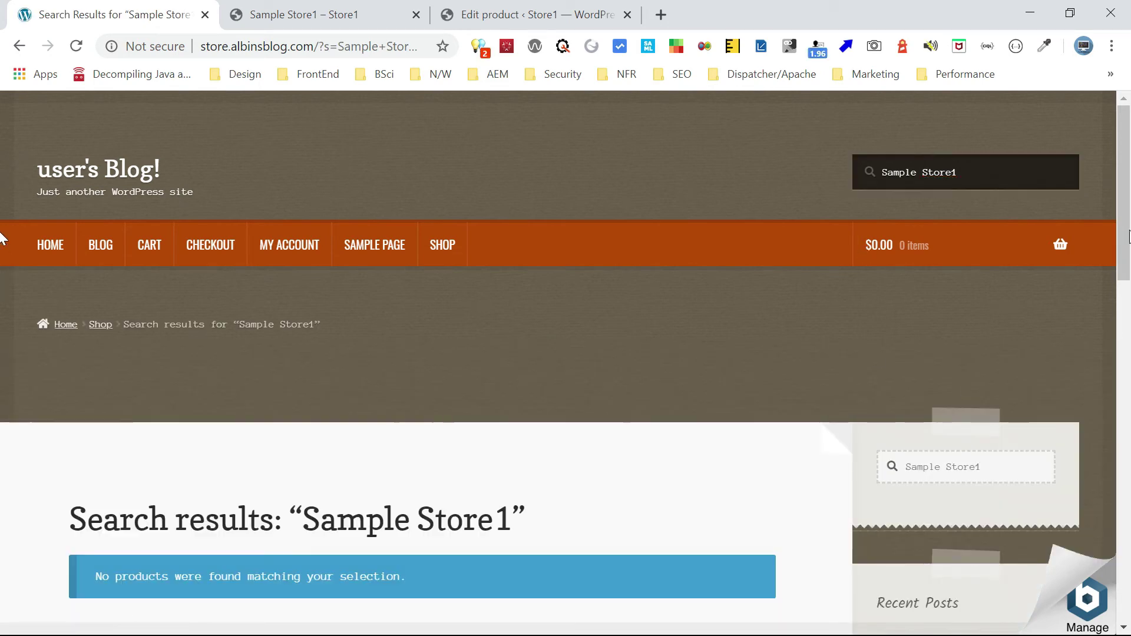
pyautogui.moveTo(1125, 206); pyautogui.dragTo(1128, 344)
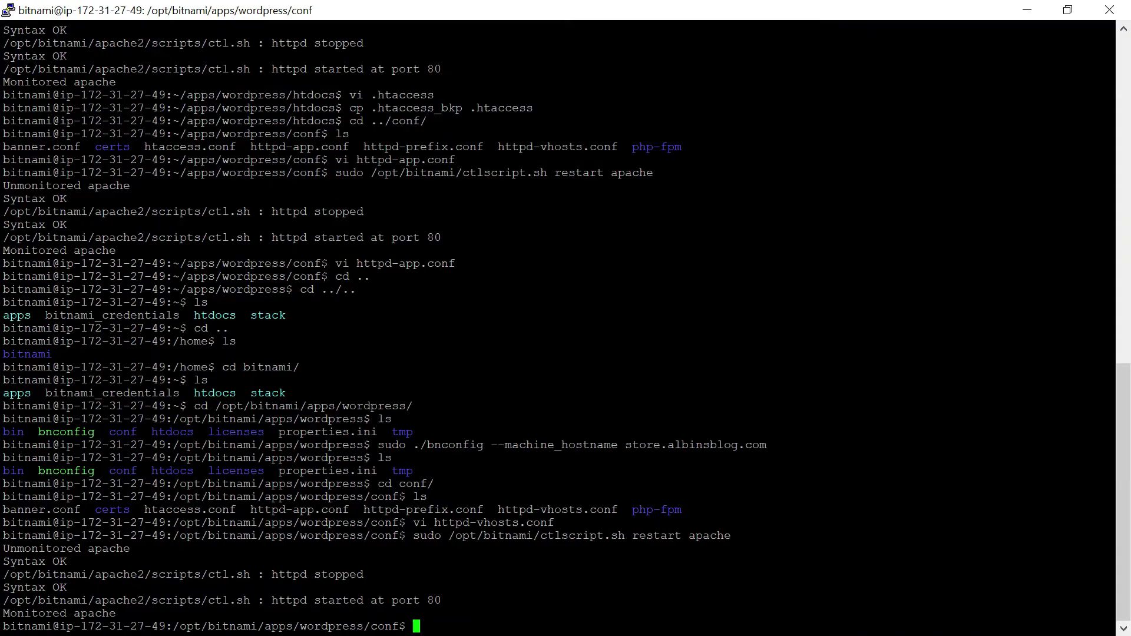
# Change to ../htdocs/ and list its files.
pyautogui.write('cd ../htdocs/')
pyautogui.press('Return')
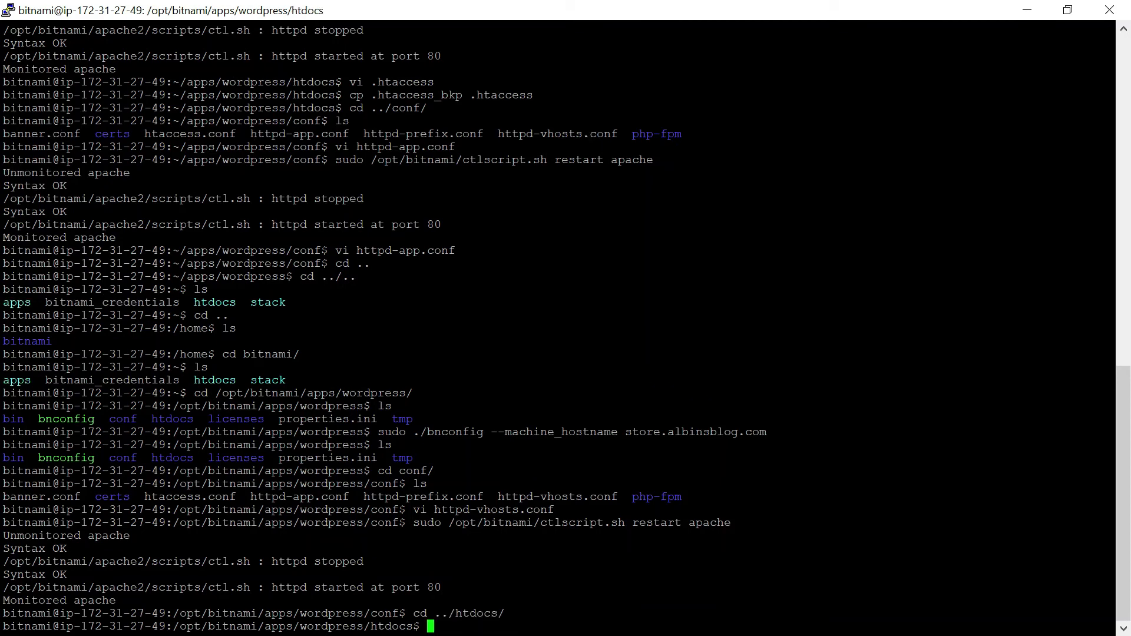
pyautogui.write('ls')
pyautogui.press('Return')
# Open wp-config.php in vi.
pyautogui.write('vi')
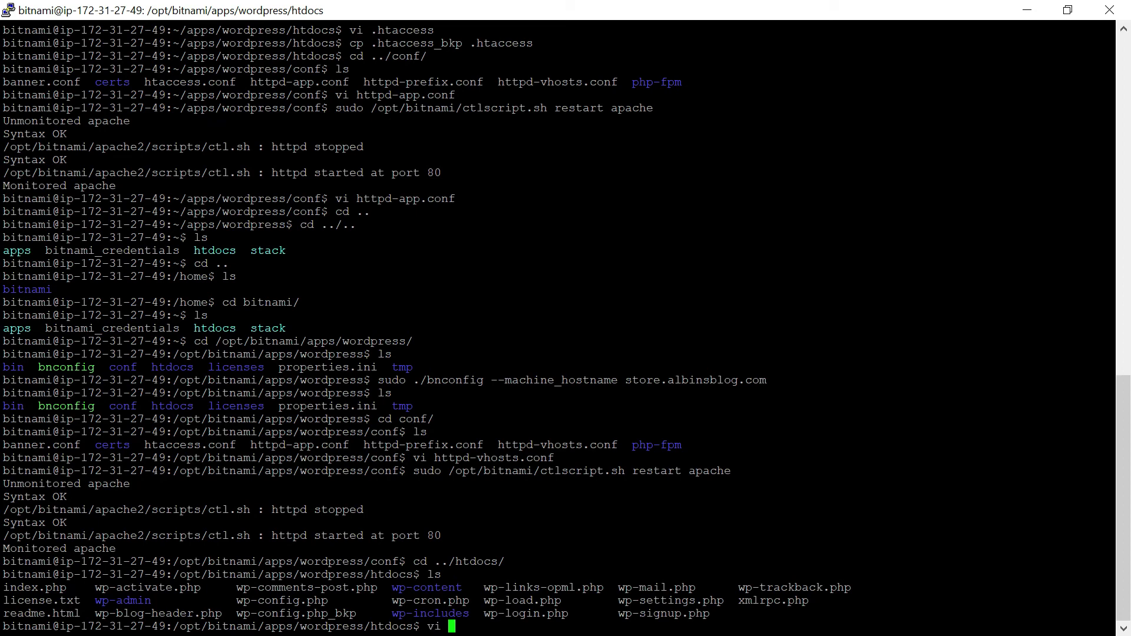
pyautogui.doubleClick(281, 600)
pyautogui.rightClick(282, 601)
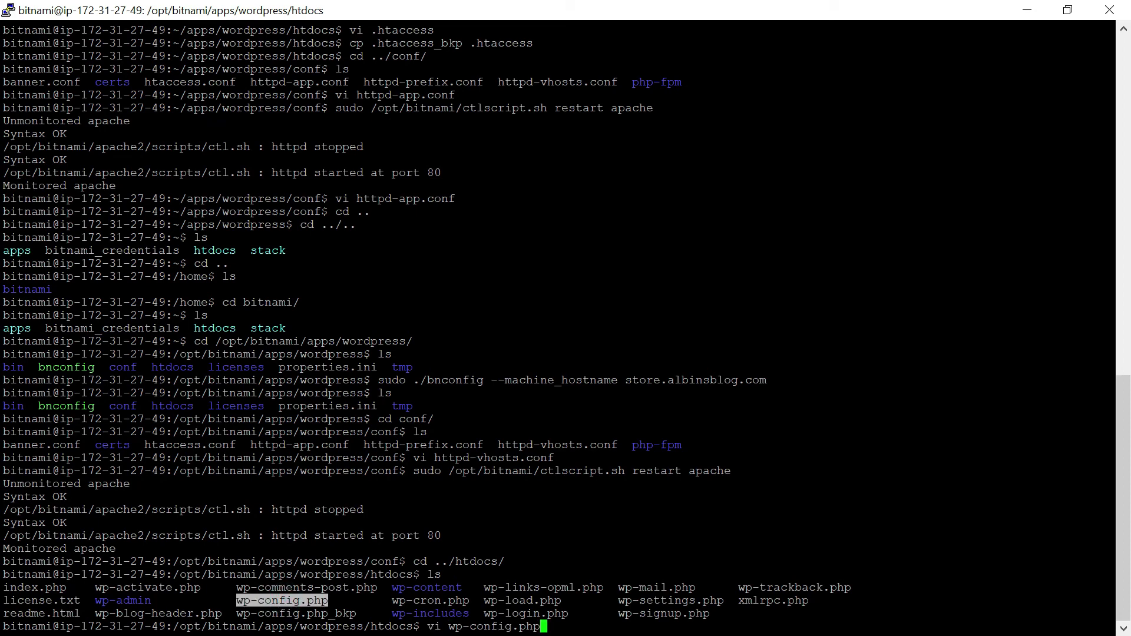
pyautogui.press('Return')
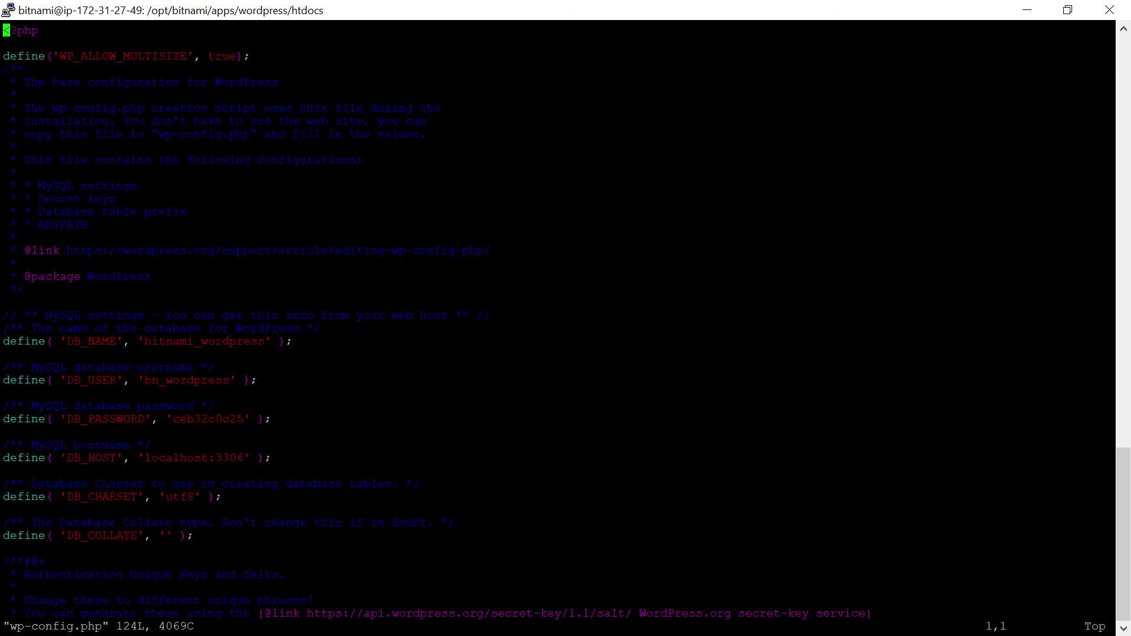
# Change SUBDOMAIN_INSTALL from true to false in wp-config.php and save with :wq.
pyautogui.press('Down')
pyautogui.press('Down')
pyautogui.press('Down')
pyautogui.press('Down')
pyautogui.press('Down')
pyautogui.press('Down')
pyautogui.press('Down')
pyautogui.press('Down')
pyautogui.press('Down')
pyautogui.press('Down')
pyautogui.press('Down')
pyautogui.press('Down')
pyautogui.press('Down')
pyautogui.press('Down')
pyautogui.press('Down')
pyautogui.press('Down')
pyautogui.press('Down')
pyautogui.press('Down')
pyautogui.press('Down')
pyautogui.press('Down')
pyautogui.press('Down')
pyautogui.press('Down')
pyautogui.press('Down')
pyautogui.press('Down')
pyautogui.press('Down')
pyautogui.press('Down')
pyautogui.press('Down')
pyautogui.press('Down')
pyautogui.press('Down')
pyautogui.press('Down')
pyautogui.press('Down')
pyautogui.press('Down')
pyautogui.press('Down')
pyautogui.press('Down')
pyautogui.press('Down')
pyautogui.press('Down')
pyautogui.press('Down')
pyautogui.press('Down')
pyautogui.press('Down')
pyautogui.press('Down')
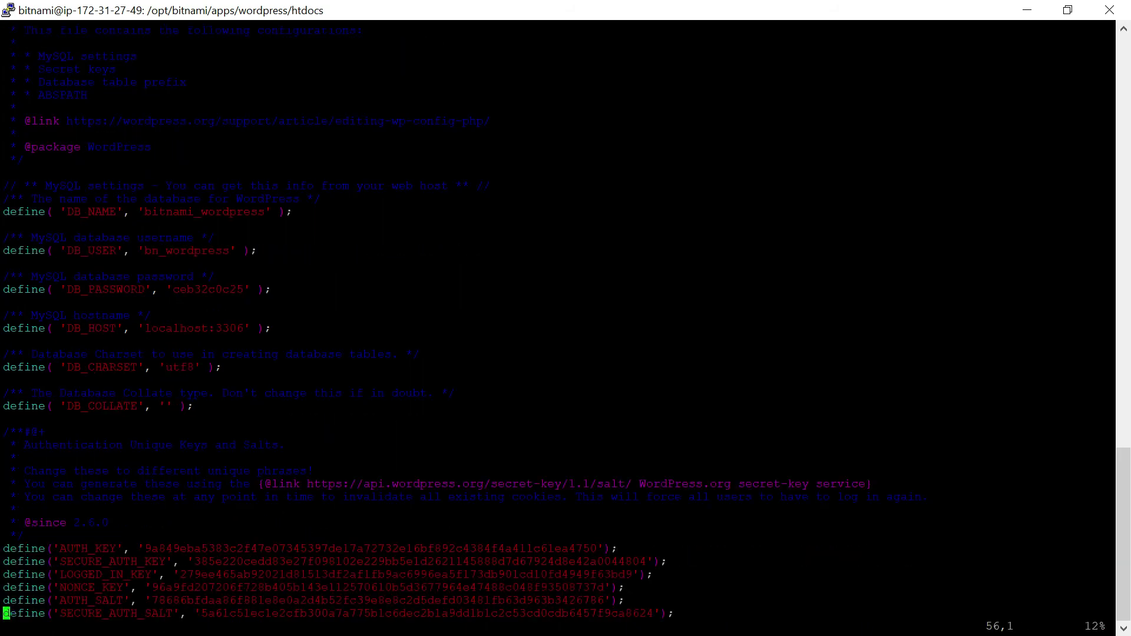
pyautogui.press('Down')
pyautogui.press('Down')
pyautogui.press('Down')
pyautogui.press('Down')
pyautogui.press('Down')
pyautogui.press('Down')
pyautogui.press('Down')
pyautogui.press('Down')
pyautogui.press('Down')
pyautogui.press('Down')
pyautogui.press('Down')
pyautogui.press('Down')
pyautogui.press('Down')
pyautogui.press('Down')
pyautogui.press('Down')
pyautogui.press('Down')
pyautogui.press('Down')
pyautogui.press('Down')
pyautogui.press('Down')
pyautogui.press('Down')
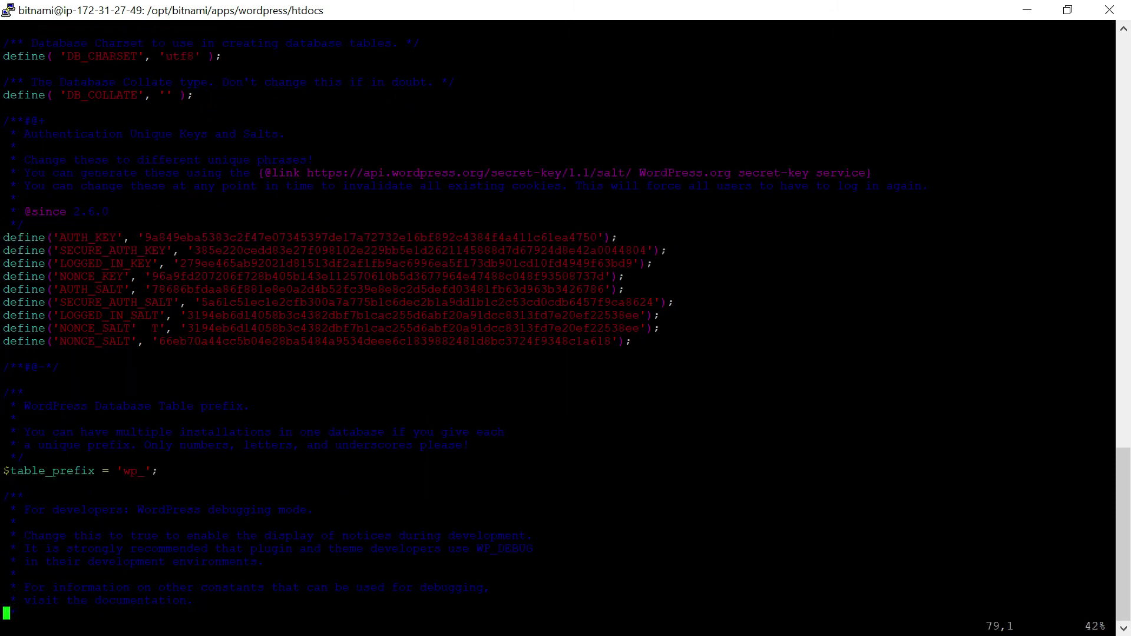
pyautogui.press('Up')
pyautogui.press('Up')
pyautogui.press('Up')
pyautogui.press('Up')
pyautogui.press('Up')
pyautogui.press('Up')
pyautogui.press('Up')
pyautogui.press('Up')
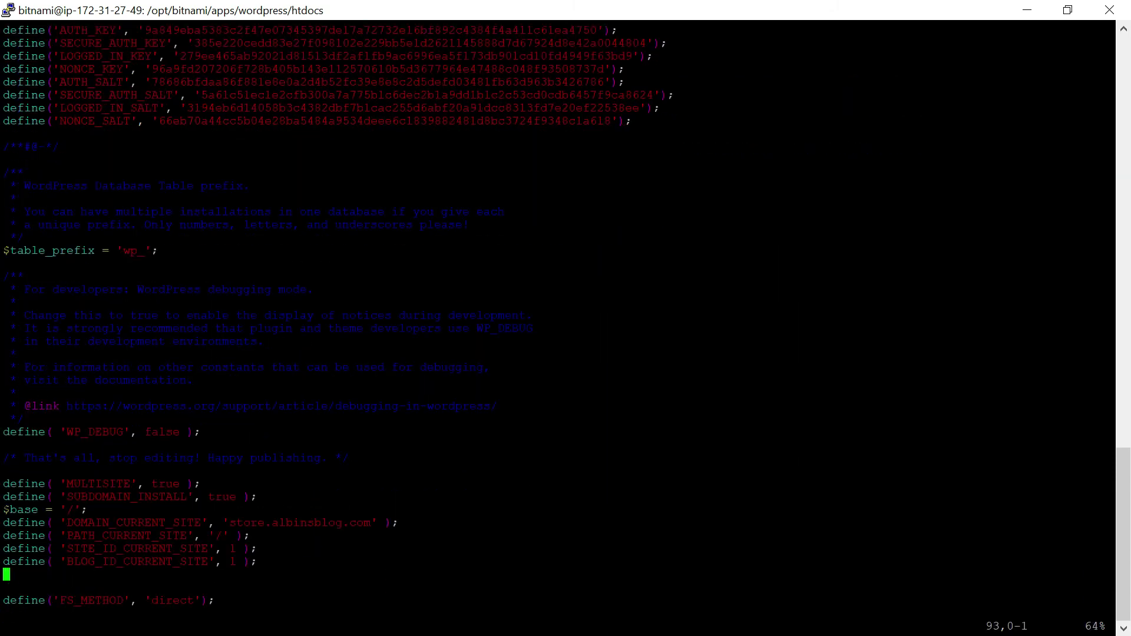
pyautogui.press('i')
pyautogui.press('Right')
pyautogui.press('Right')
pyautogui.press('Right')
pyautogui.press('Right')
pyautogui.press('Right')
pyautogui.press('Right')
pyautogui.press('Right')
pyautogui.press('Right')
pyautogui.press('Right')
pyautogui.press('Right')
pyautogui.press('Right')
pyautogui.press('Right')
pyautogui.press('Right')
pyautogui.press('Right')
pyautogui.press('Right')
pyautogui.press('Right')
pyautogui.press('Right')
pyautogui.press('Right')
pyautogui.press('Right')
pyautogui.press('Right')
pyautogui.press('Right')
pyautogui.press('Right')
pyautogui.press('Right')
pyautogui.press('Right')
pyautogui.press('Right')
pyautogui.press('Right')
pyautogui.press('Right')
pyautogui.press('Right')
pyautogui.press('Right')
pyautogui.press('Right')
pyautogui.press('Right')
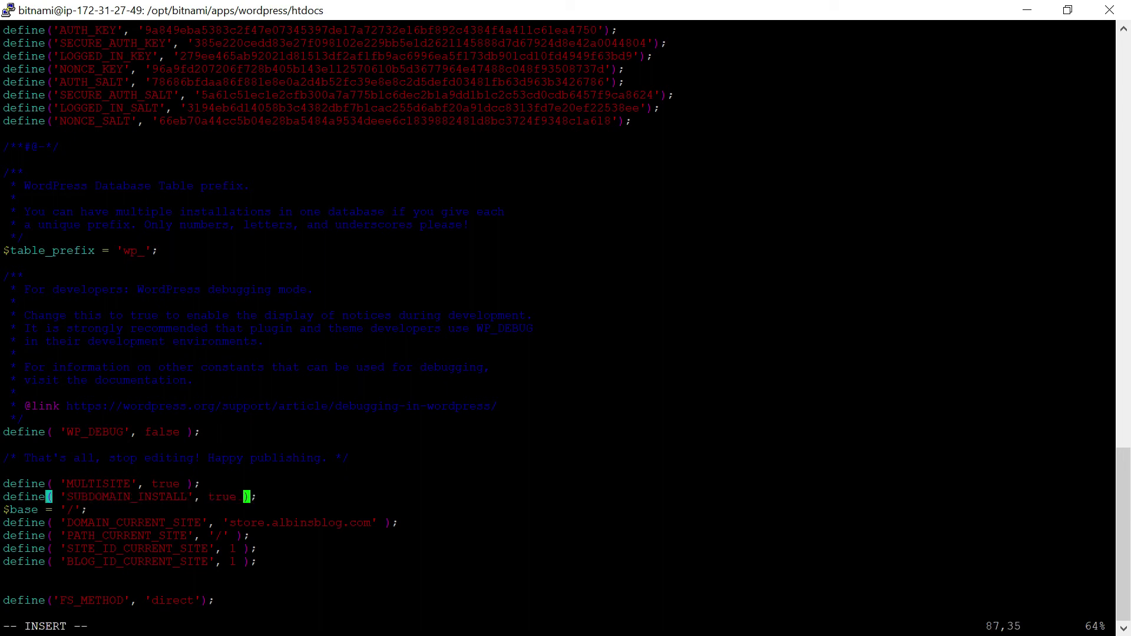
pyautogui.press('BackSpace')
pyautogui.press('BackSpace')
pyautogui.press('BackSpace')
pyautogui.press('BackSpace')
pyautogui.press('BackSpace')
pyautogui.write('false')
pyautogui.press('Escape')
pyautogui.write(':wq')
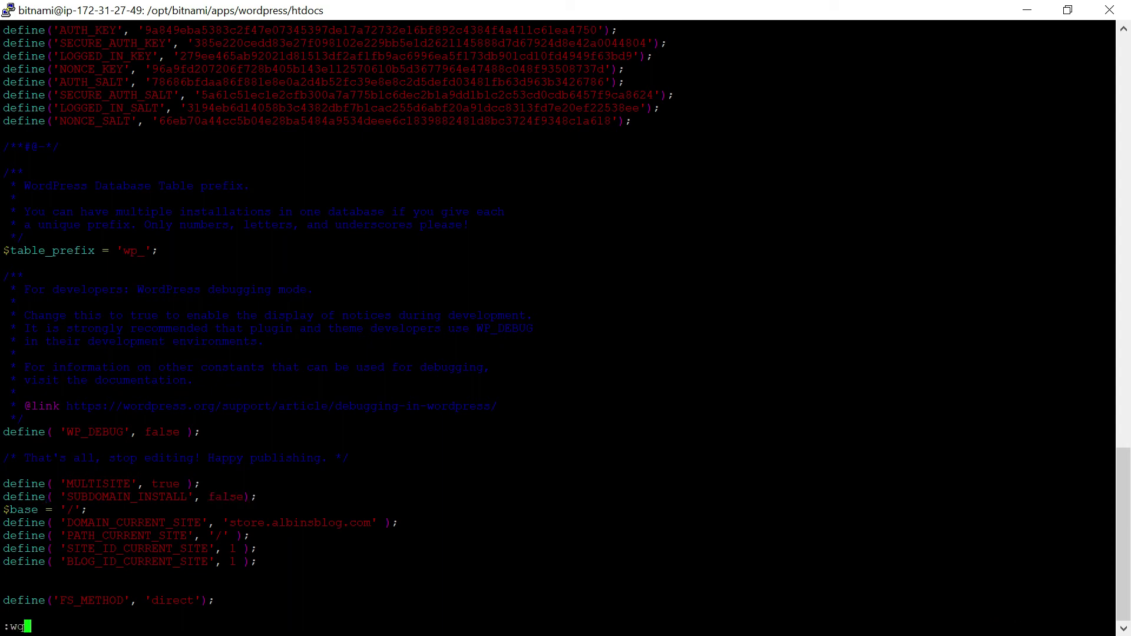
pyautogui.press('Return')
# Restart Apache via ctlscript and load store.albinsblog.com in Firefox.
pyautogui.press('Up')
pyautogui.press('Up')
pyautogui.press('Up')
pyautogui.press('Up')
pyautogui.press('Up')
pyautogui.press('Down')
pyautogui.press('Return')
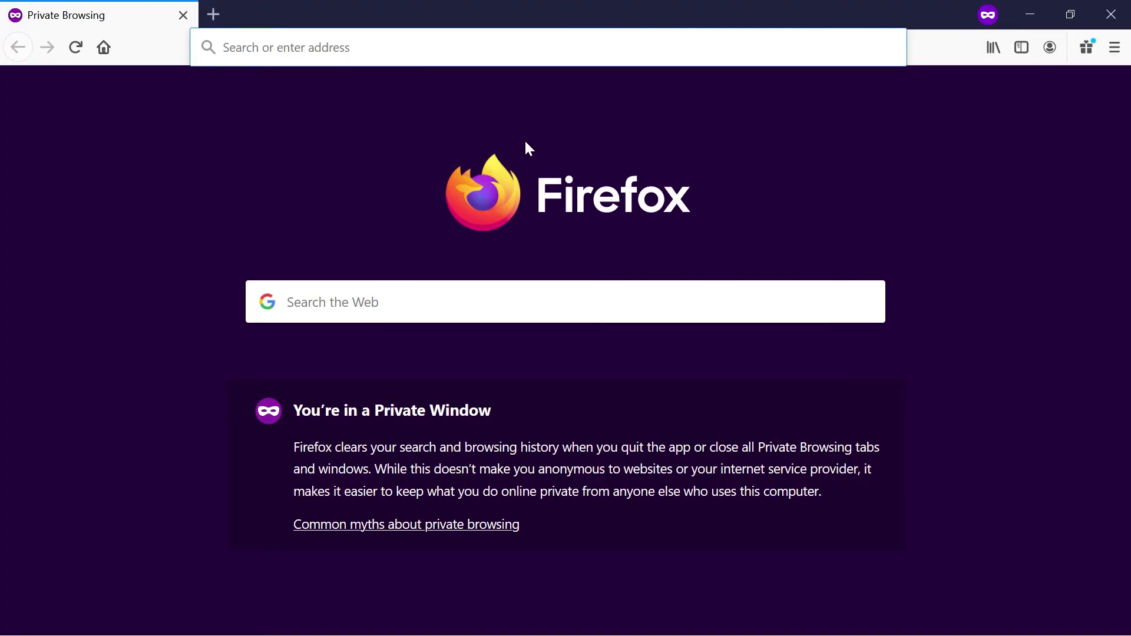
pyautogui.write('http://store.albinsblog.com/')
pyautogui.press('Return')
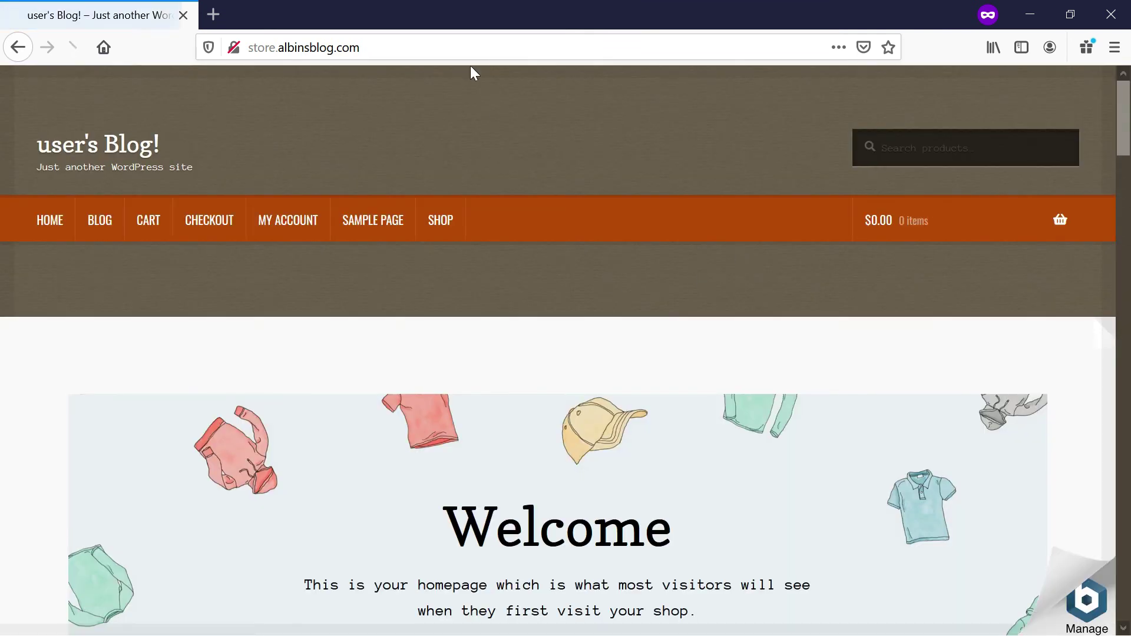
# Append /wp-admin to the store.albinsblog.com address to reach the login page.
pyautogui.click(477, 43)
pyautogui.click(477, 43)
pyautogui.write('/wp')
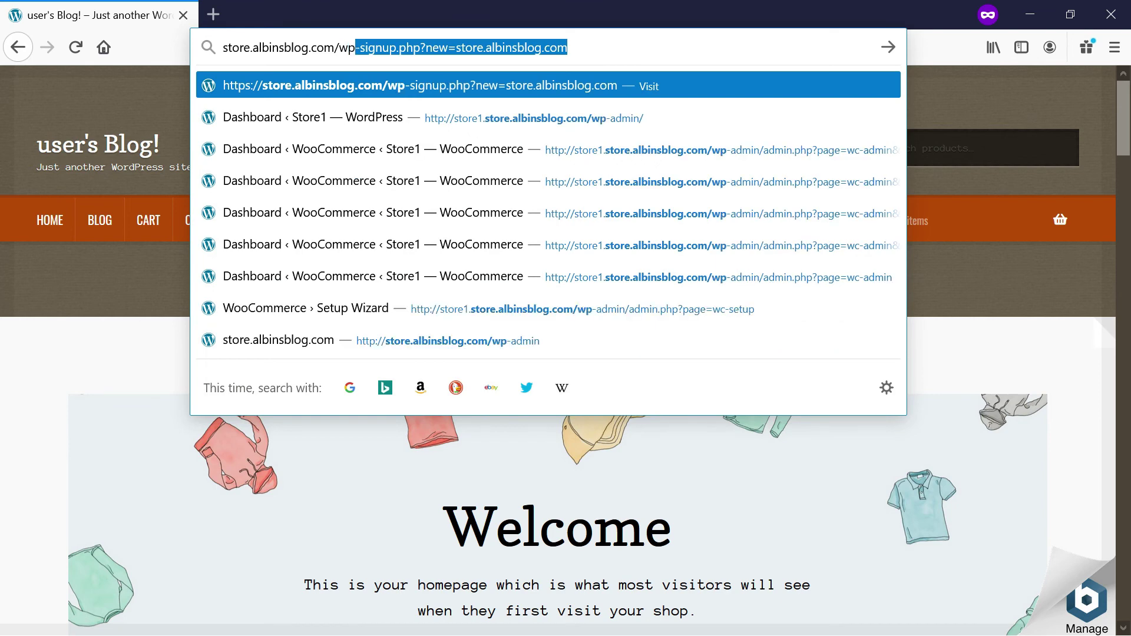
pyautogui.write('-admin')
pyautogui.press('Return')
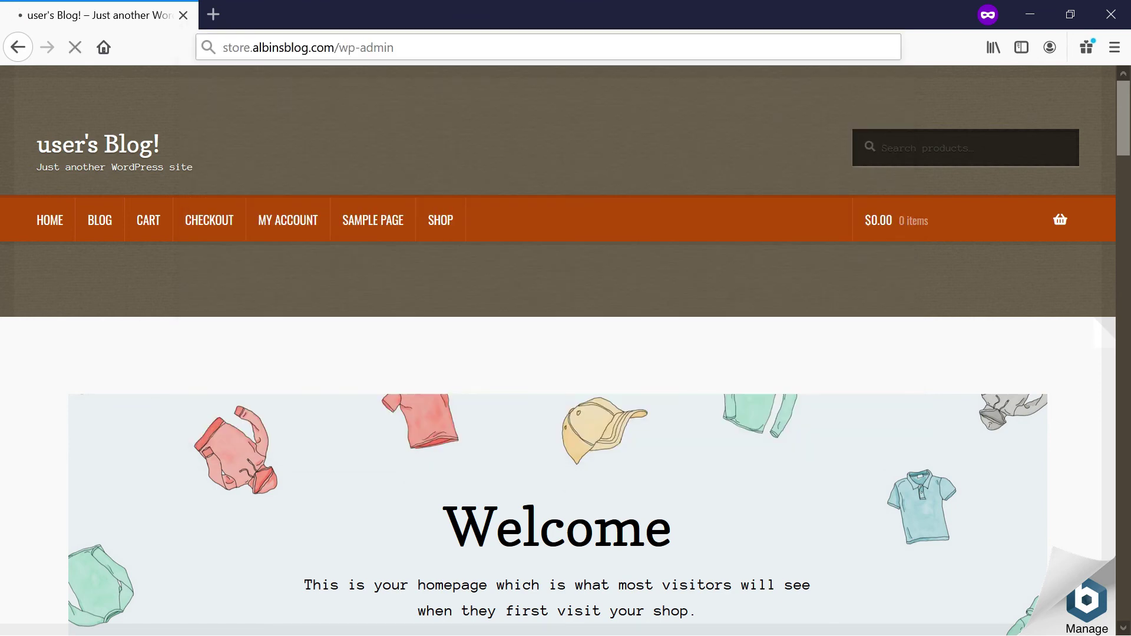
# Log in with the admin username and the account password.
pyautogui.click(516, 300)
pyautogui.write('user')
pyautogui.press('Tab')
pyautogui.press('alt')
pyautogui.click(918, 446)
pyautogui.click(518, 373)
pyautogui.hotkey('ctrl', 'v')
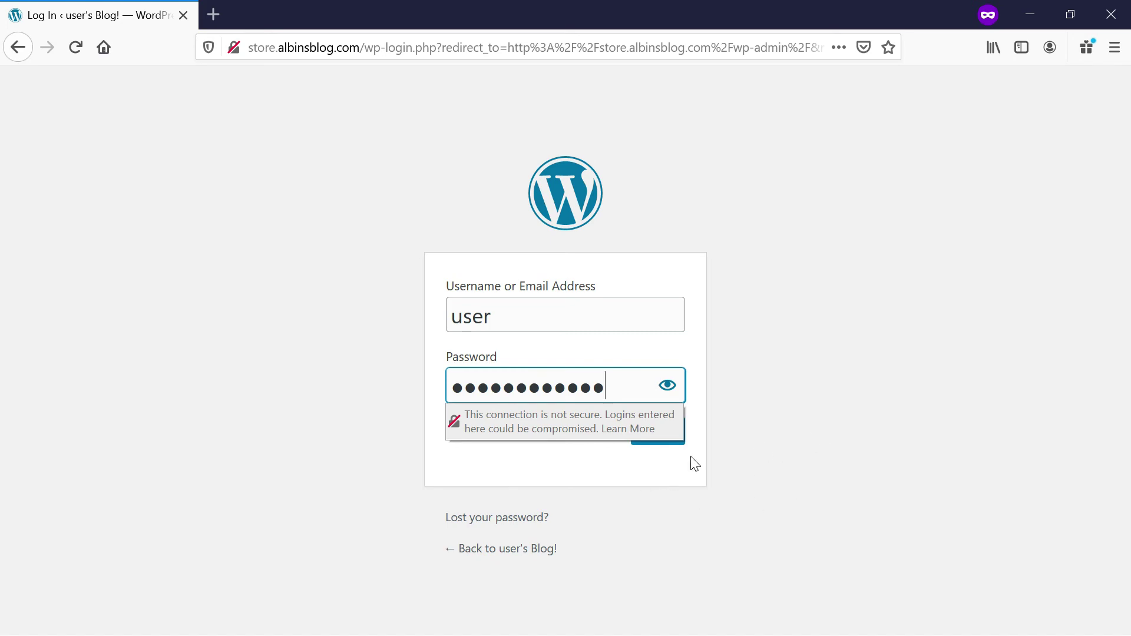
pyautogui.click(656, 449)
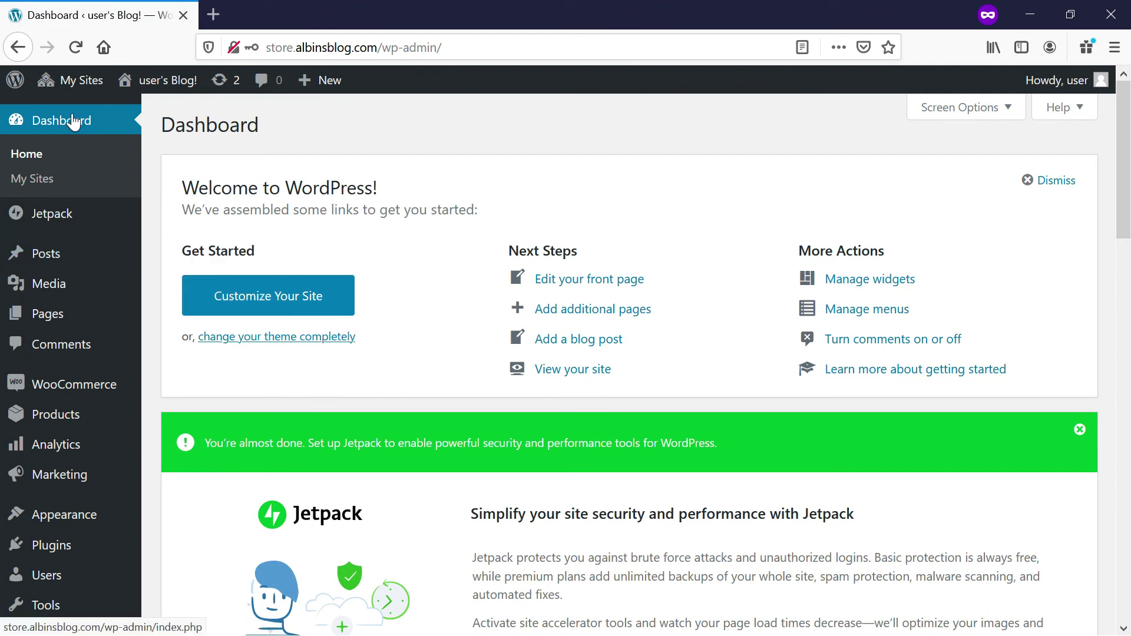
# Open My Sites > Network Admin > Sites.
pyautogui.moveTo(91, 83)
pyautogui.moveTo(104, 112)
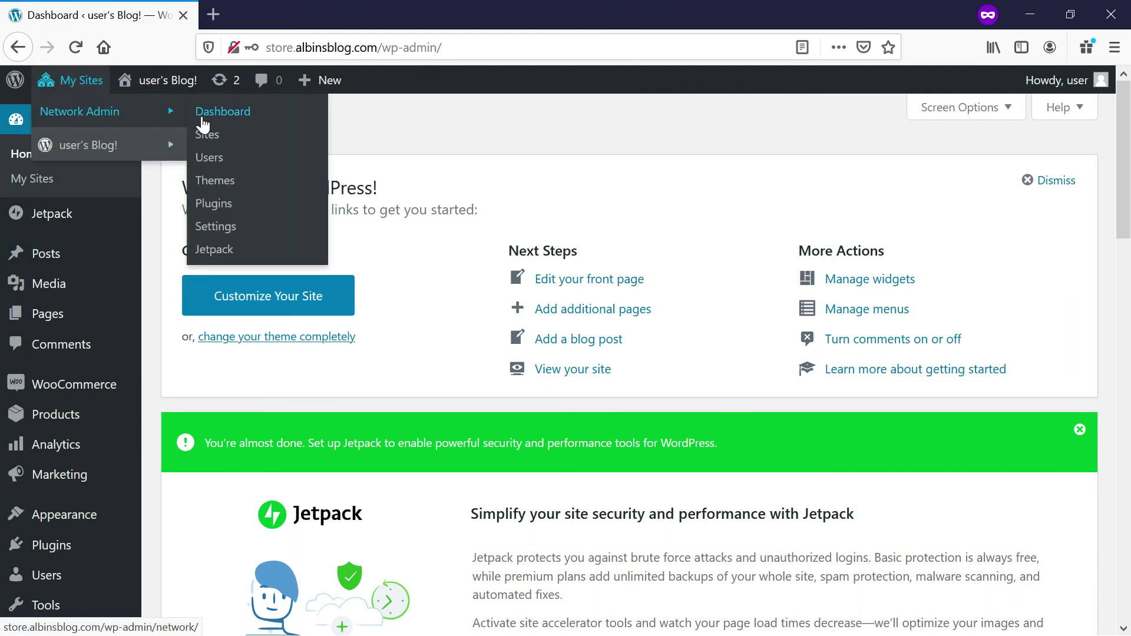
pyautogui.click(212, 135)
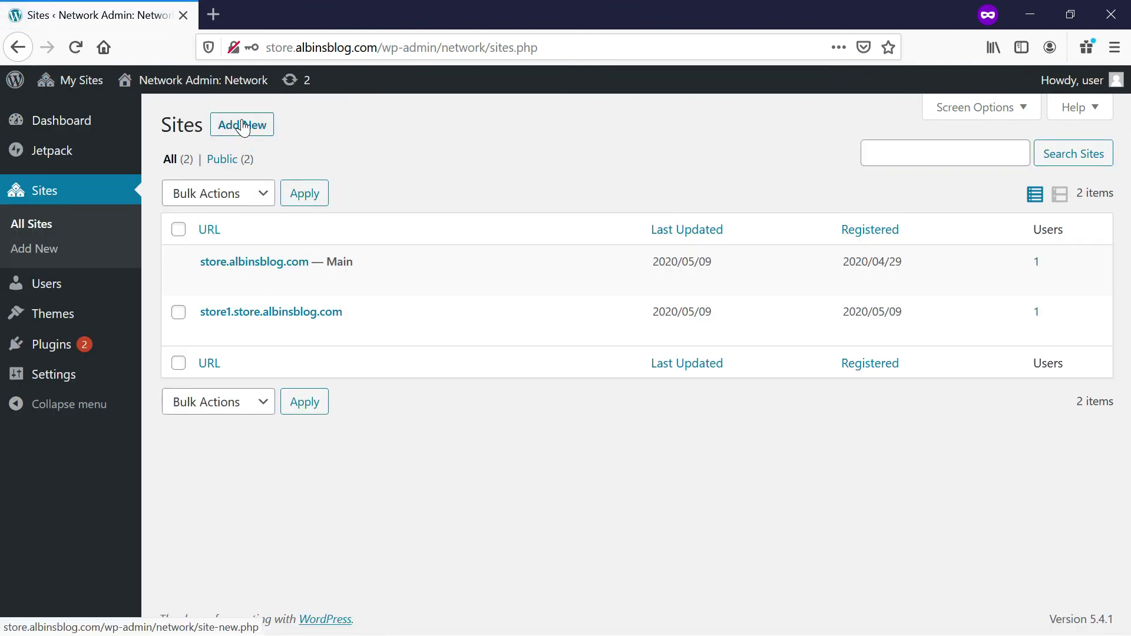
# Go through the Add New site page to the Settings > Network Setup instructions.
pyautogui.click(242, 126)
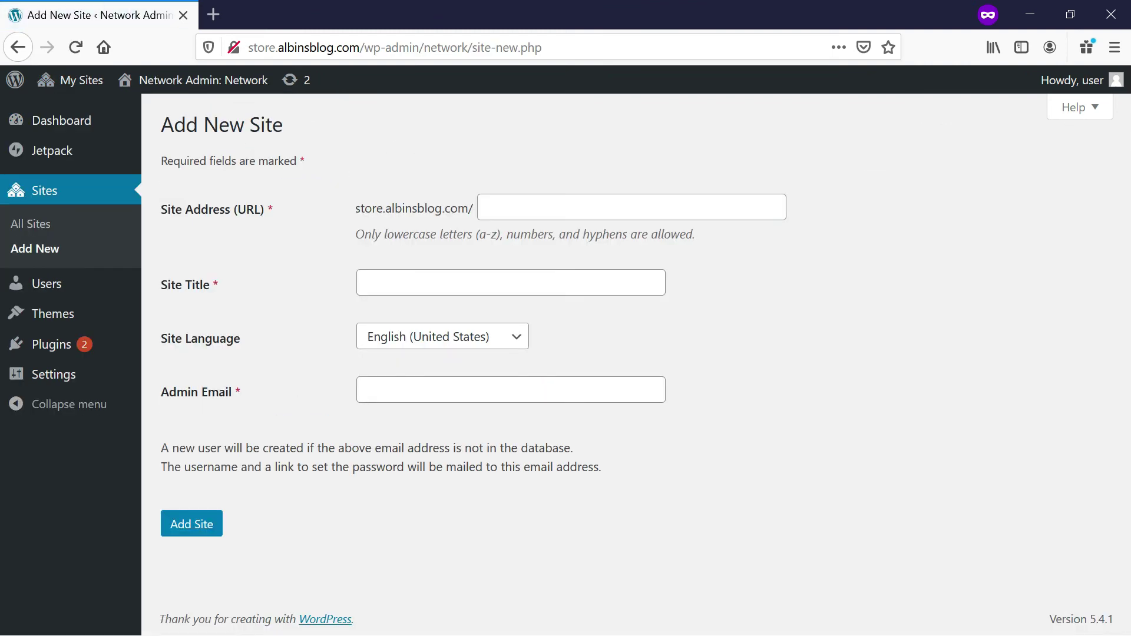
pyautogui.moveTo(343, 204); pyautogui.dragTo(450, 209)
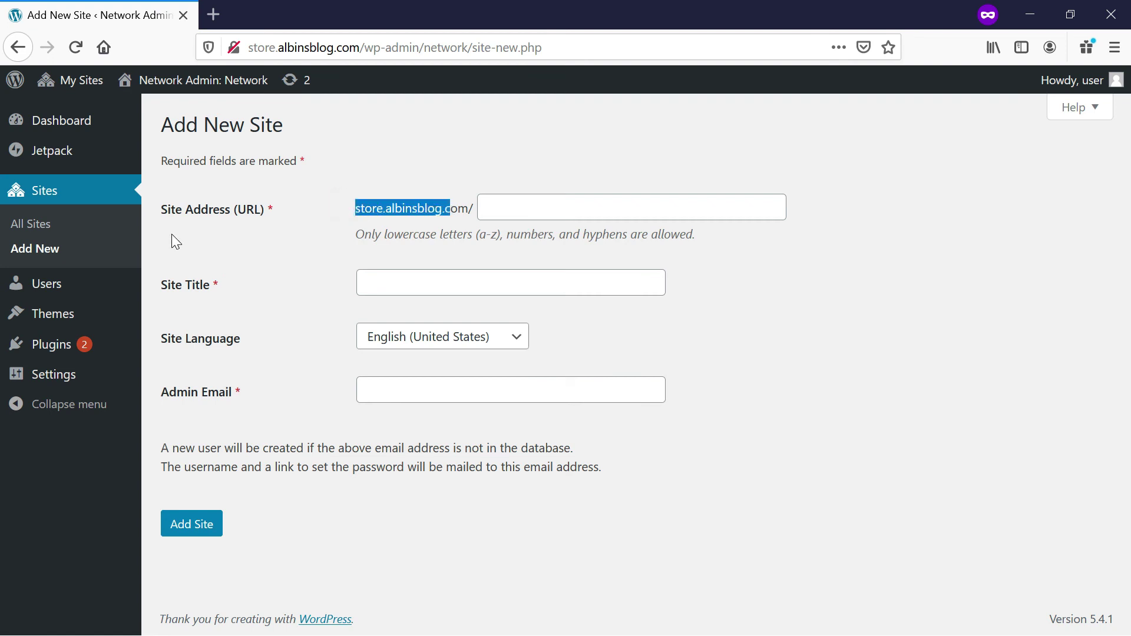
pyautogui.moveTo(48, 124)
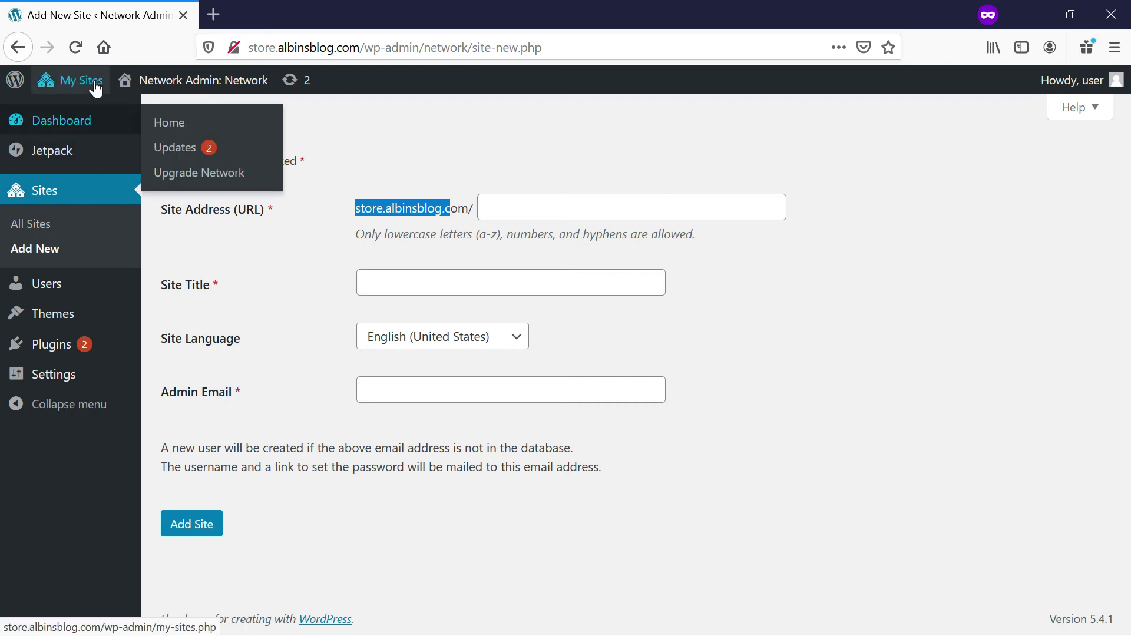
pyautogui.moveTo(93, 83)
pyautogui.moveTo(97, 117)
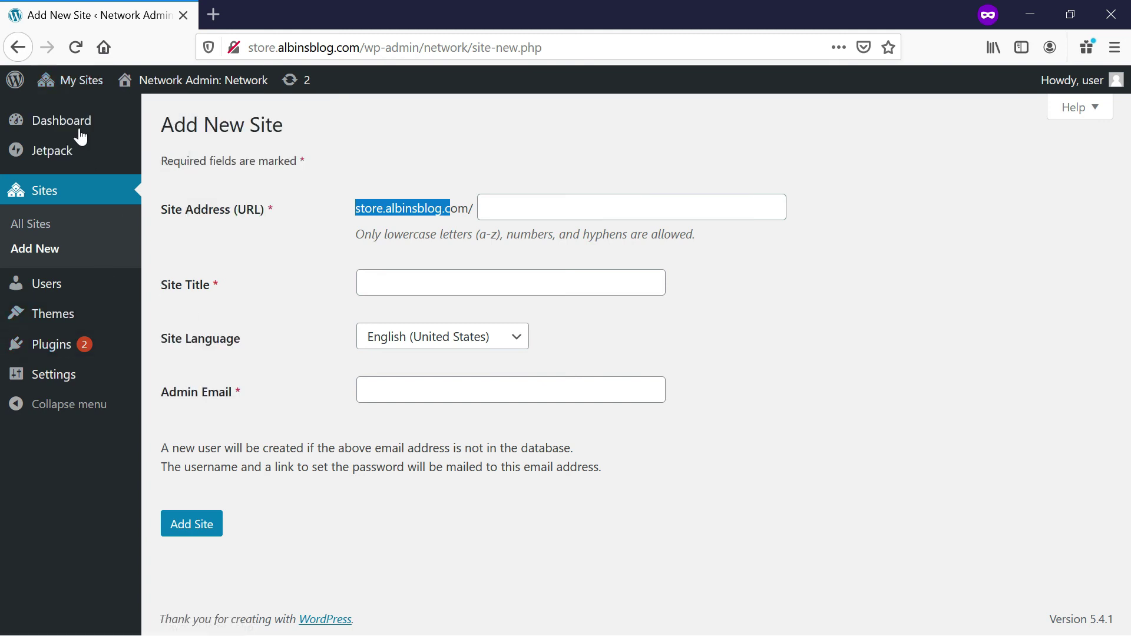
pyautogui.moveTo(60, 368)
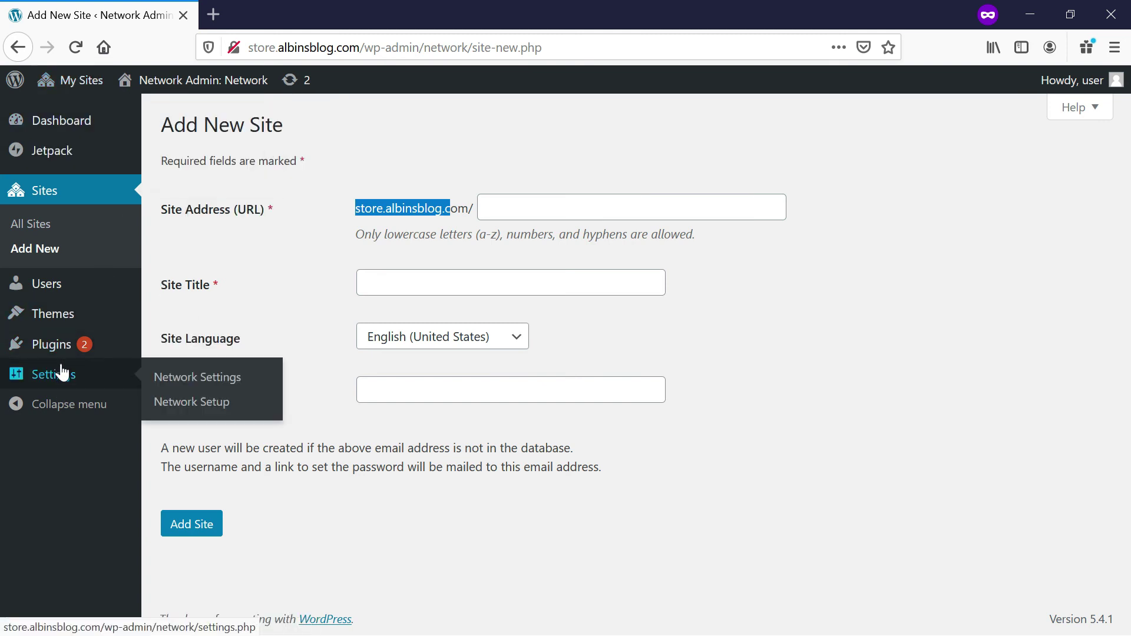
pyautogui.click(220, 405)
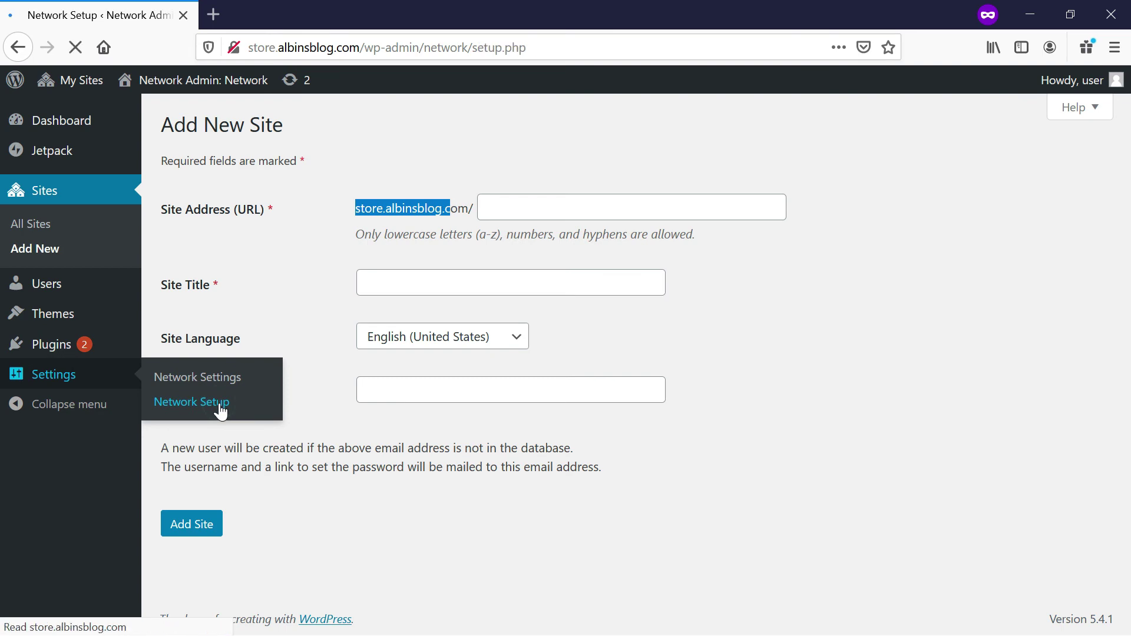
# Select the .htaccess rules from '# add a trailing slash' to 'index.php [L]'.
pyautogui.scroll(-2, 636, 360)
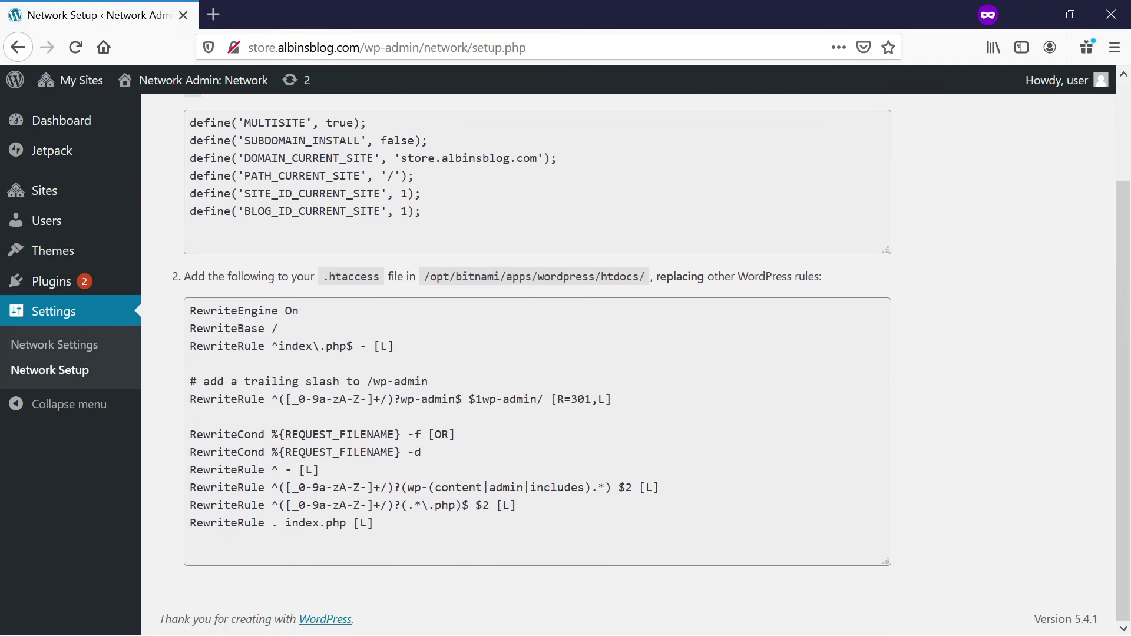
pyautogui.moveTo(190, 381); pyautogui.dragTo(373, 523)
pyautogui.hotkey('ctrl', 'c')
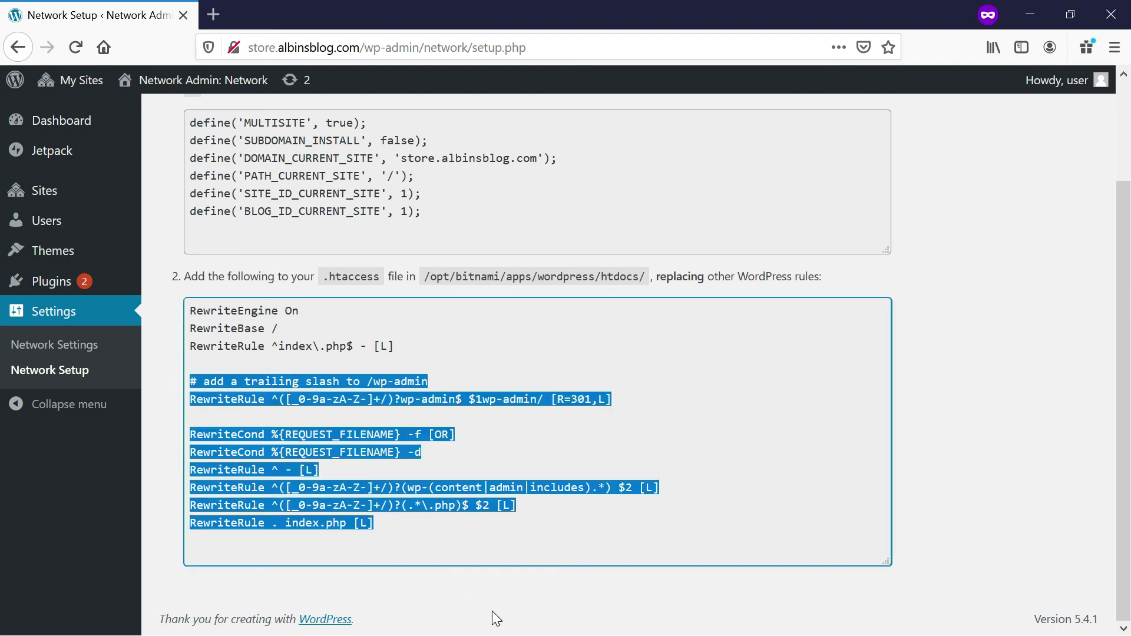
pyautogui.hotkey('alt', 'Tab')
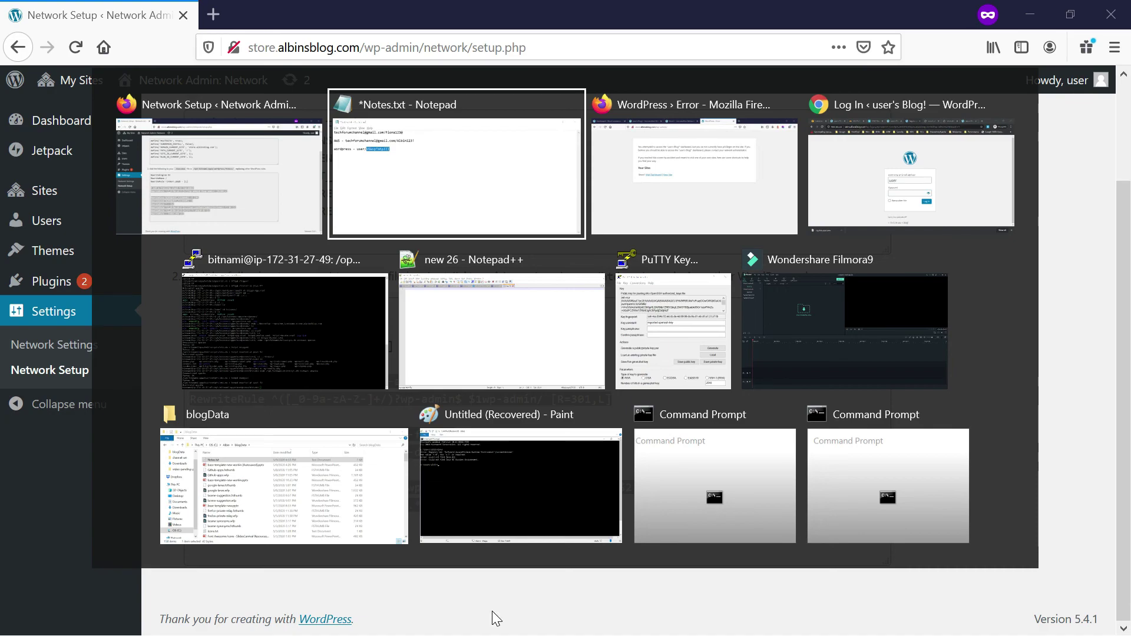
# Back in PuTTY, change to the ../conf/ folder and list its files.
pyautogui.press('Tab')
pyautogui.press('Tab')
pyautogui.press('Tab')
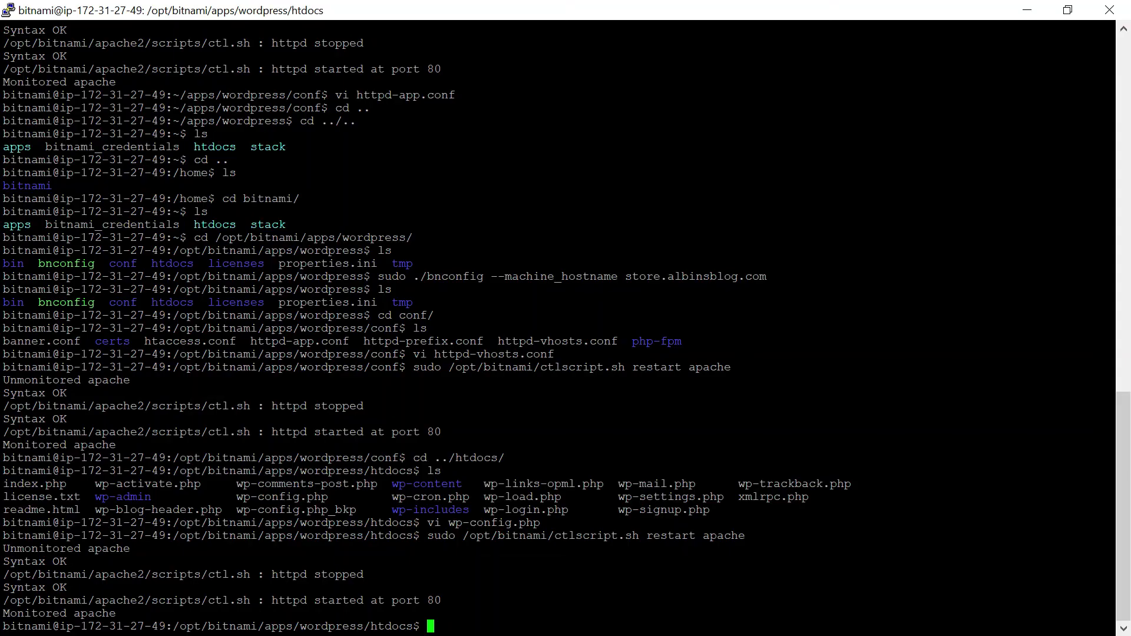
pyautogui.press('Up')
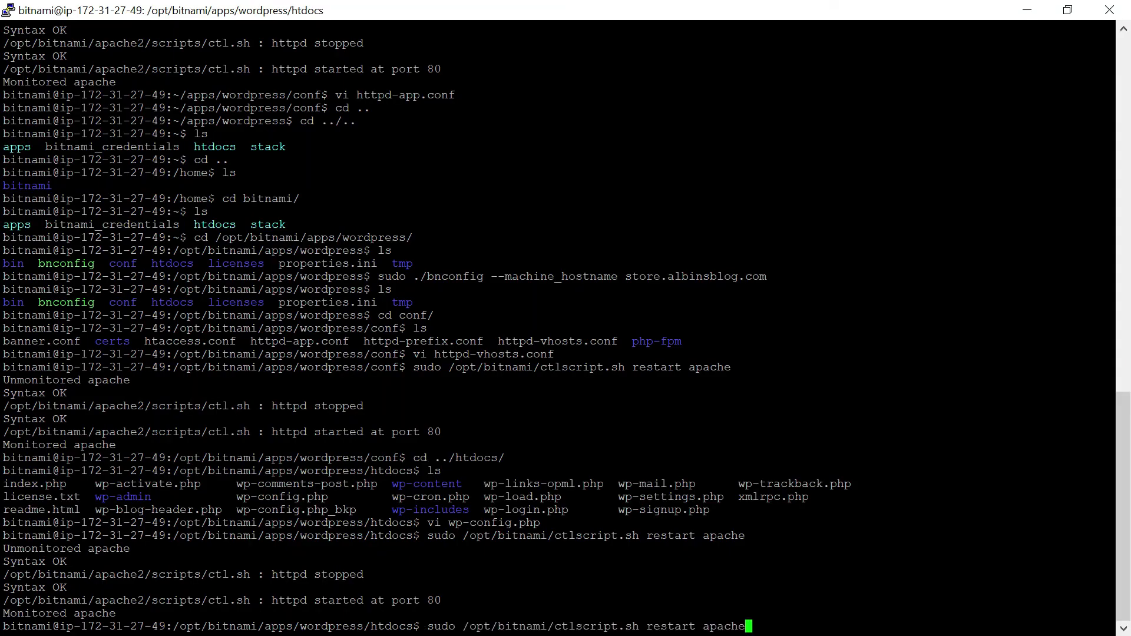
pyautogui.press('Up')
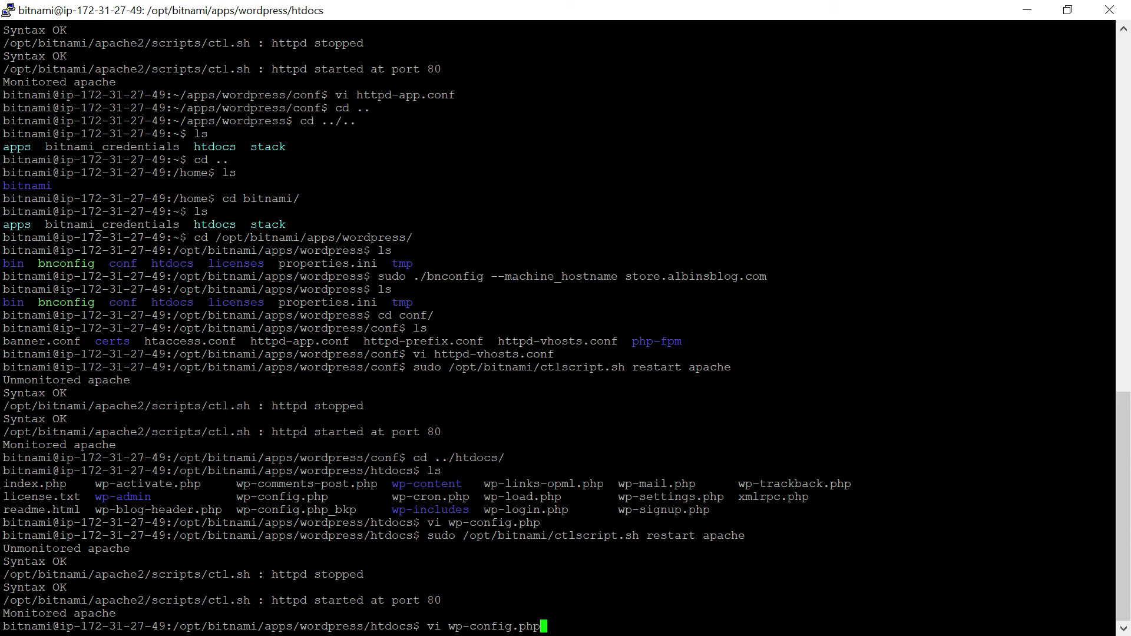
pyautogui.press('BackSpace')
pyautogui.press('BackSpace')
pyautogui.press('BackSpace')
pyautogui.press('BackSpace')
pyautogui.press('BackSpace')
pyautogui.press('BackSpace')
pyautogui.press('BackSpace')
pyautogui.press('BackSpace')
pyautogui.press('BackSpace')
pyautogui.press('BackSpace')
pyautogui.press('BackSpace')
pyautogui.press('BackSpace')
pyautogui.press('BackSpace')
pyautogui.press('BackSpace')
pyautogui.press('BackSpace')
pyautogui.press('BackSpace')
pyautogui.write('cd .')
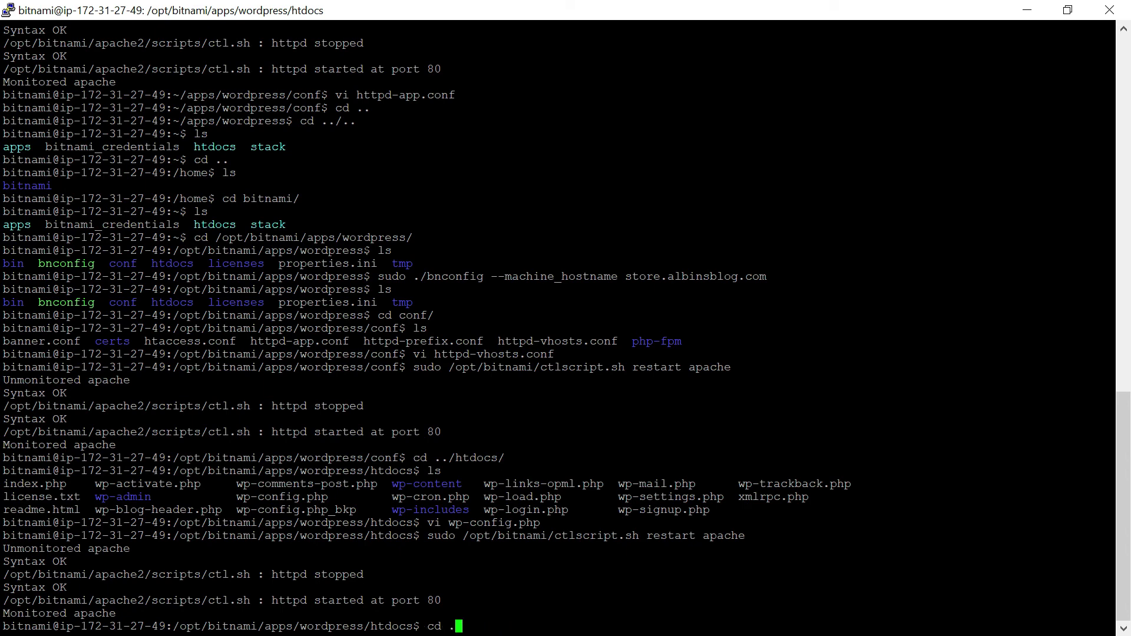
pyautogui.write('./conf/')
pyautogui.press('Return')
pyautogui.write('ls')
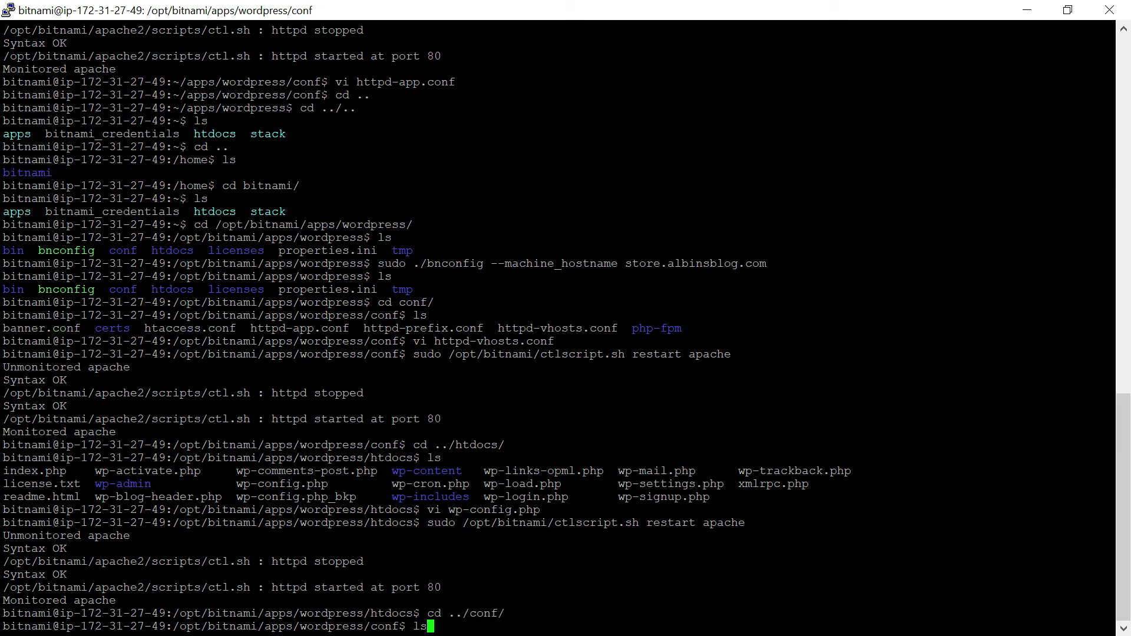
pyautogui.press('Return')
# Open httpd-app.conf in vi and move to its rewrite rules.
pyautogui.write('vi ')
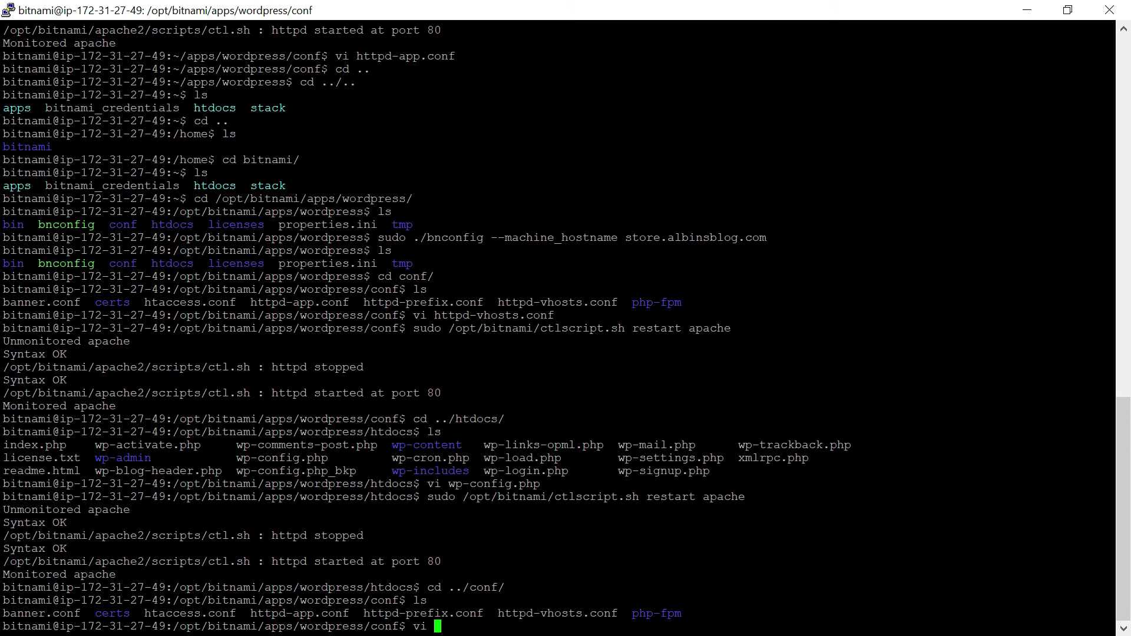
pyautogui.write('httpd-ap')
pyautogui.press('Tab')
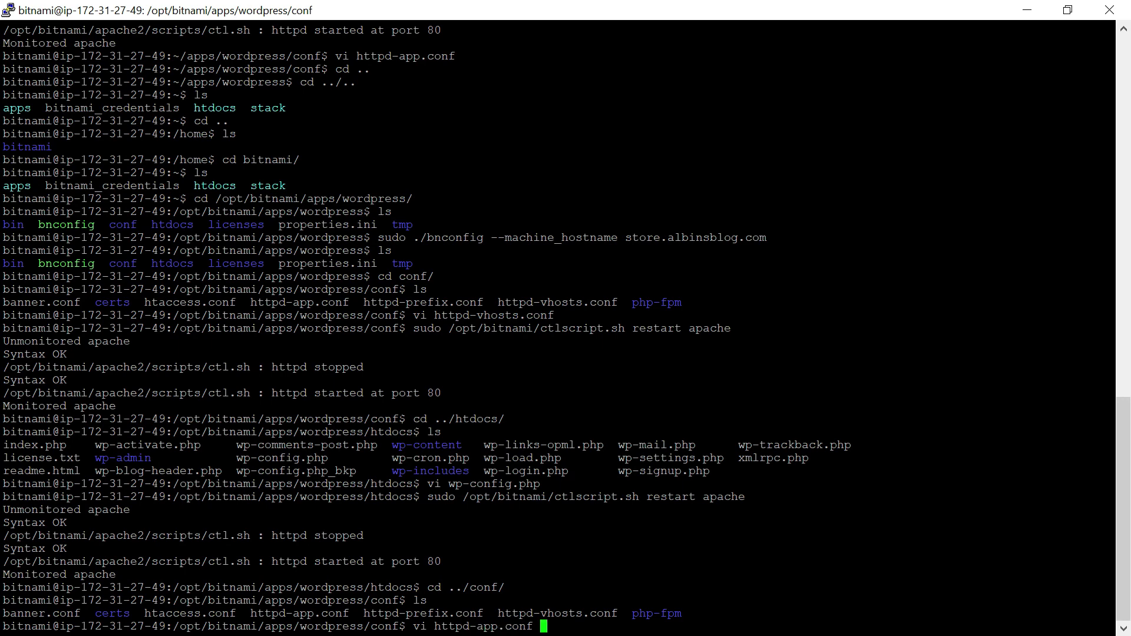
pyautogui.press('Return')
pyautogui.press('Down')
pyautogui.press('Down')
pyautogui.press('Down')
pyautogui.press('Down')
pyautogui.press('Down')
pyautogui.press('Down')
pyautogui.press('Down')
pyautogui.press('Down')
pyautogui.press('Down')
pyautogui.press('Down')
pyautogui.press('Down')
pyautogui.press('Down')
pyautogui.press('Down')
pyautogui.press('Down')
pyautogui.press('Down')
pyautogui.press('Down')
pyautogui.press('Down')
pyautogui.press('Down')
pyautogui.press('Down')
pyautogui.press('Down')
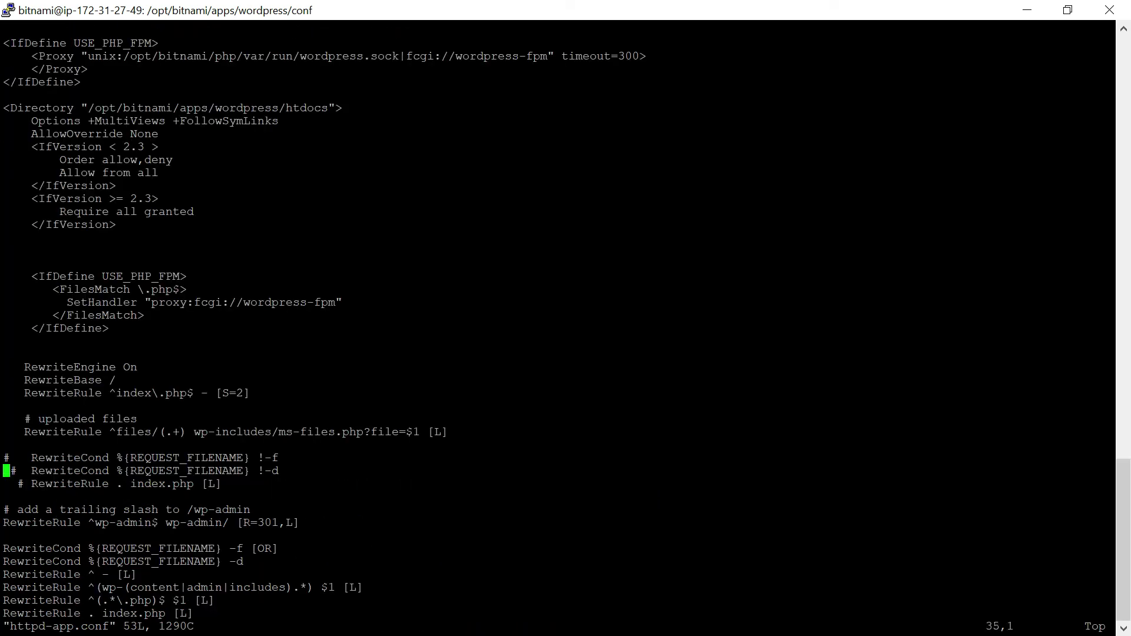
# Comment out the old RewriteCond/RewriteRule lines in httpd-app.conf with #.
pyautogui.press('Down')
pyautogui.press('Down')
pyautogui.press('Down')
pyautogui.press('Down')
pyautogui.write('i')
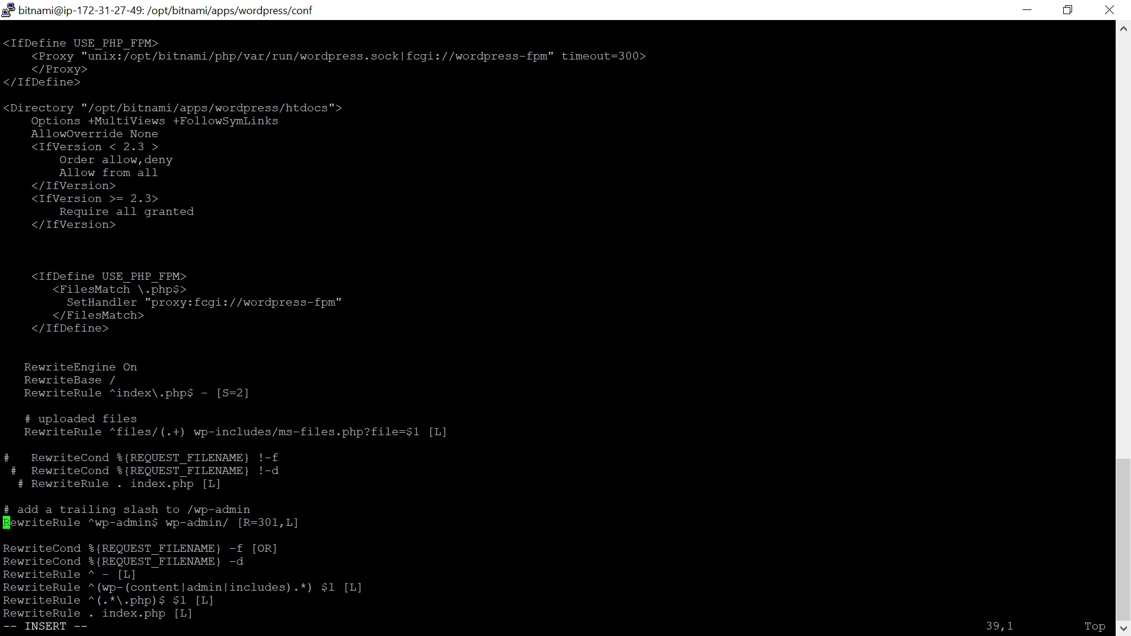
pyautogui.write('#')
pyautogui.press('Down')
pyautogui.press('Down')
pyautogui.press('Left')
pyautogui.write('#')
pyautogui.press('Down')
pyautogui.press('Left')
pyautogui.write('#')
pyautogui.press('Down')
pyautogui.press('Left')
pyautogui.write('#')
pyautogui.press('Down')
pyautogui.press('Left')
pyautogui.write('#')
pyautogui.press('Down')
pyautogui.press('Left')
pyautogui.write('#')
pyautogui.press('Down')
pyautogui.press('Left')
pyautogui.write('#')
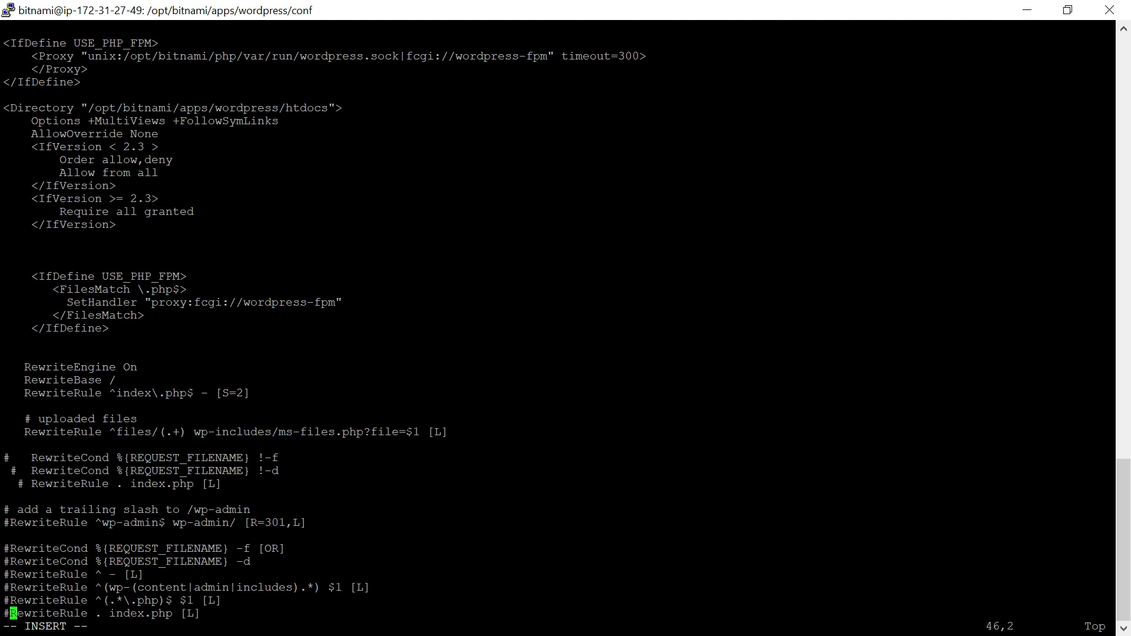
pyautogui.press('Down')
pyautogui.press('Down')
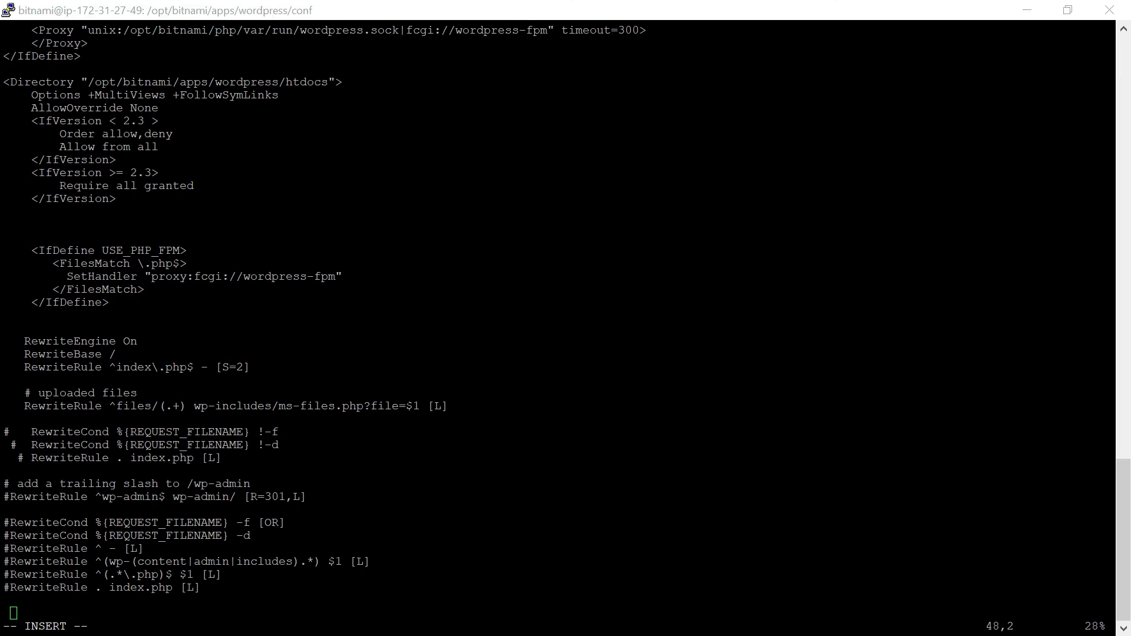
# Paste the Network Setup rewrite rules below them and save with :wq!
pyautogui.hotkey('alt', 'Tab')
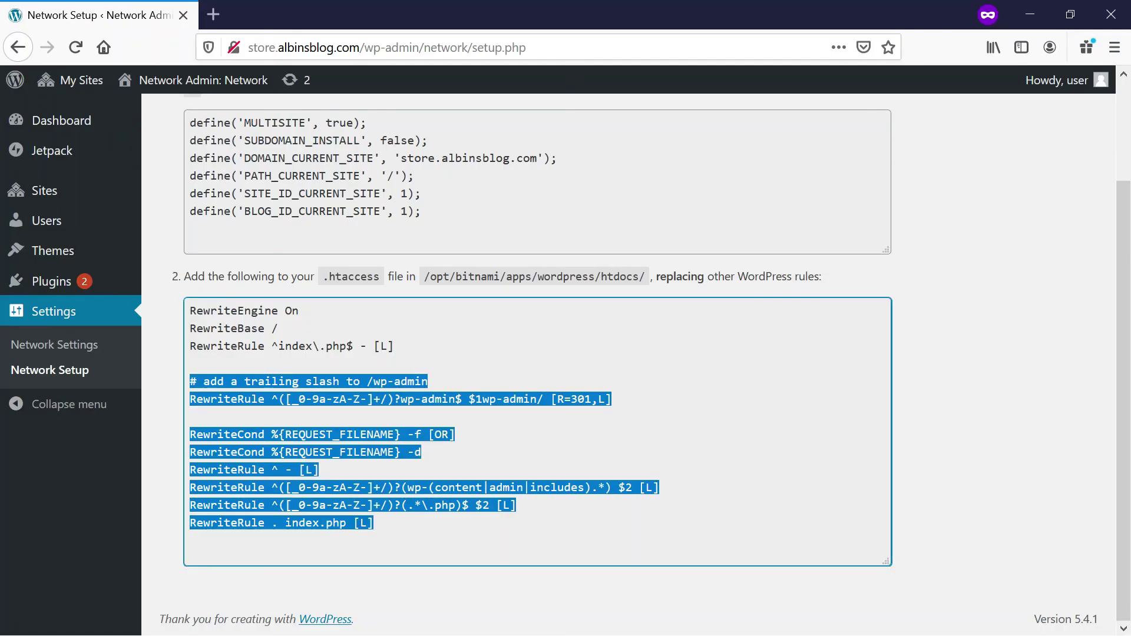
pyautogui.hotkey('alt', 'Tab')
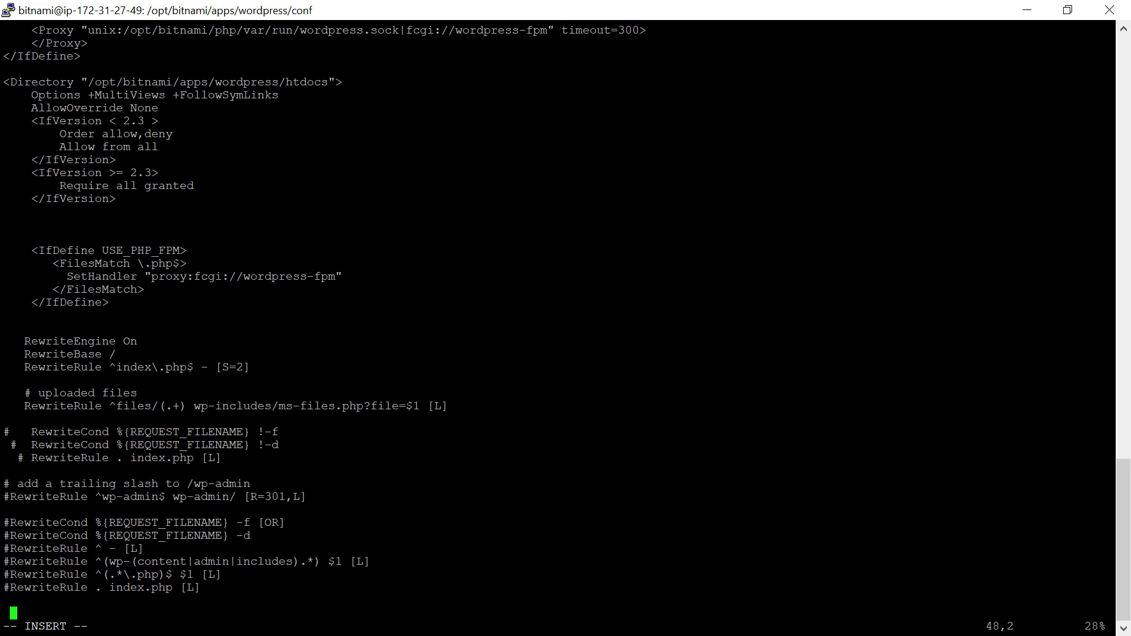
pyautogui.press('shift+Insert')
pyautogui.press('Escape')
pyautogui.write(':wq!')
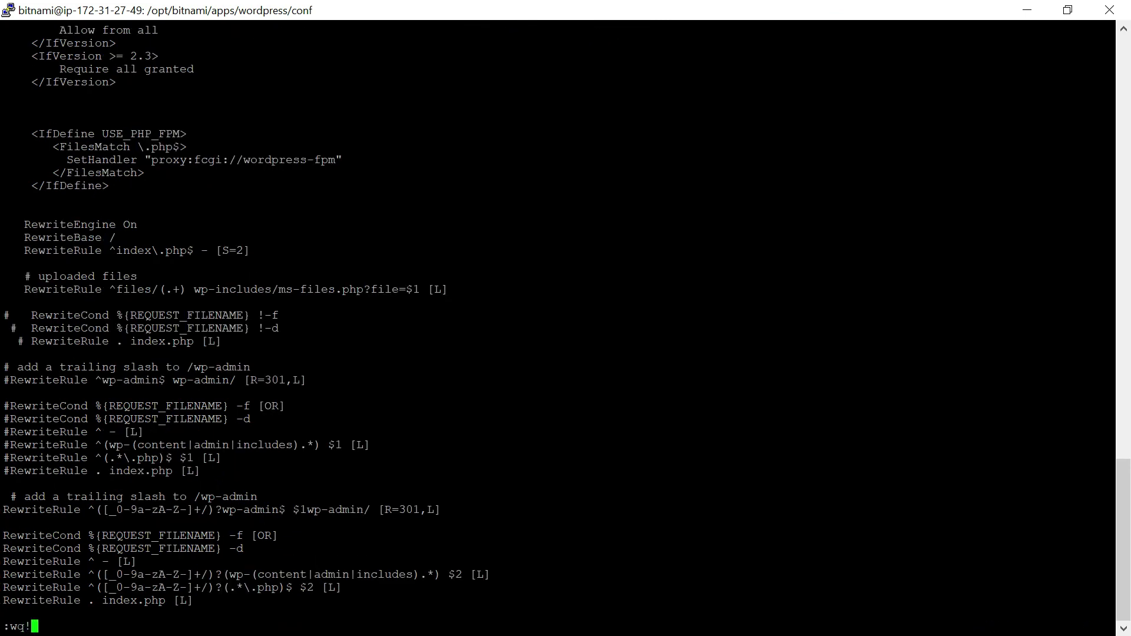
pyautogui.press('Return')
# Restart Apache to apply the new rewrite rules.
pyautogui.press('Up')
pyautogui.press('Up')
pyautogui.press('Up')
pyautogui.press('Up')
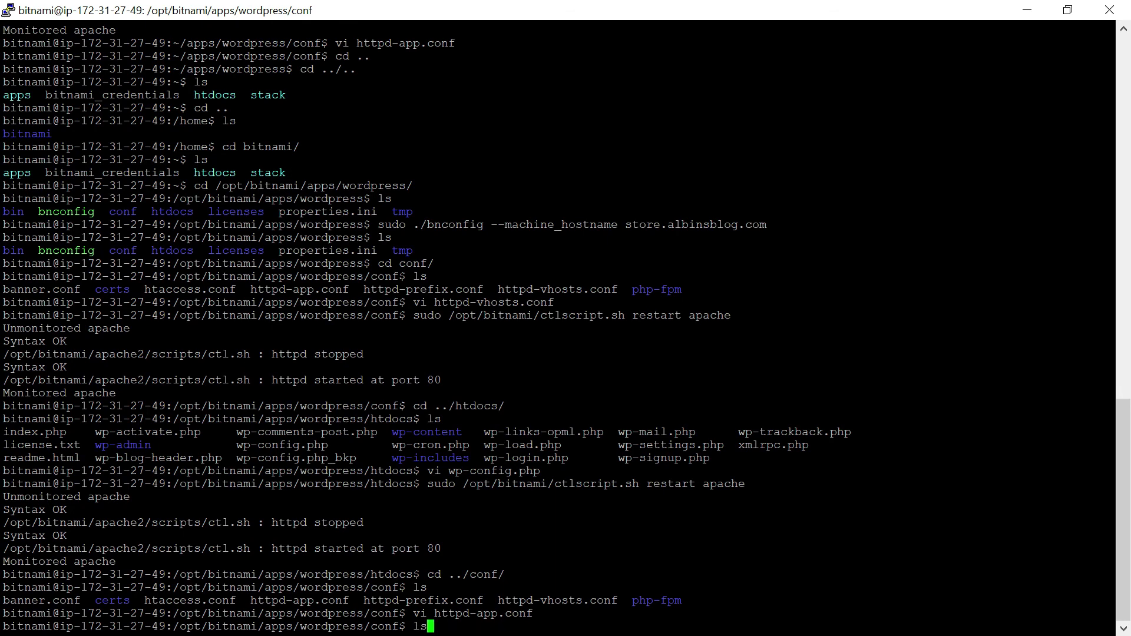
pyautogui.press('Return')
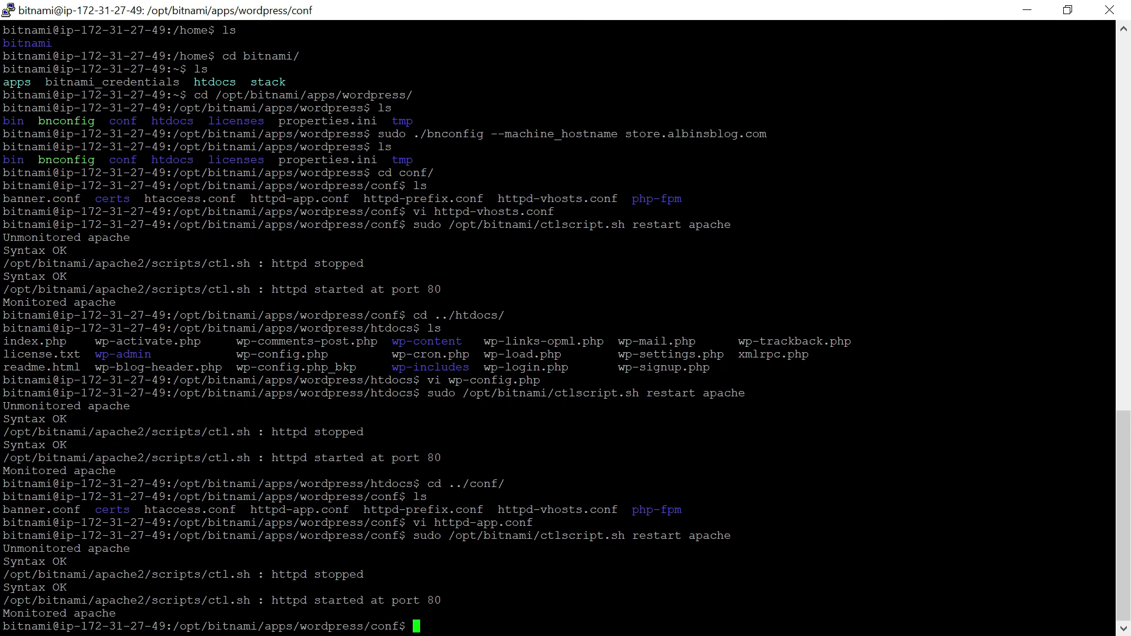
pyautogui.hotkey('alt', 'Tab')
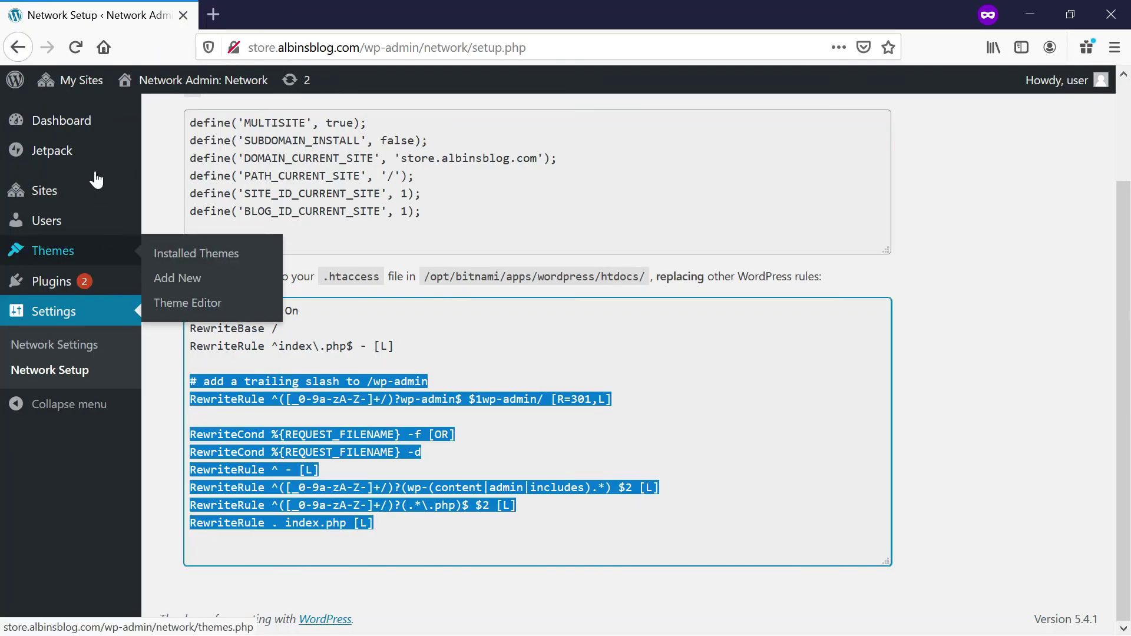
# Open the network Sites list and its Add New site form.
pyautogui.moveTo(77, 129)
pyautogui.moveTo(75, 83)
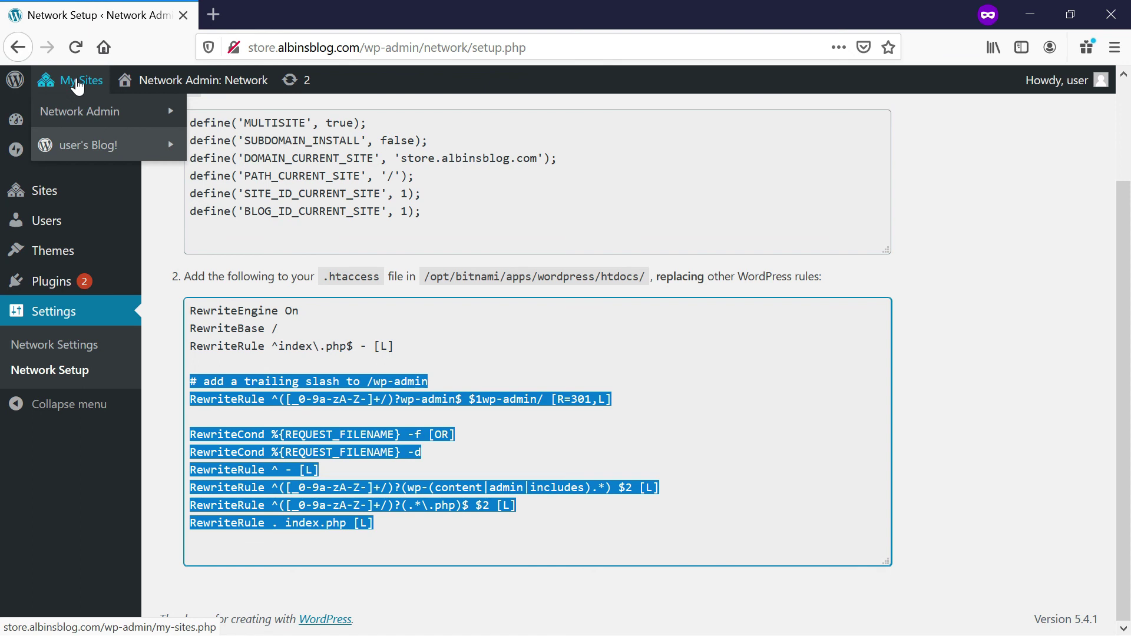
pyautogui.click(217, 137)
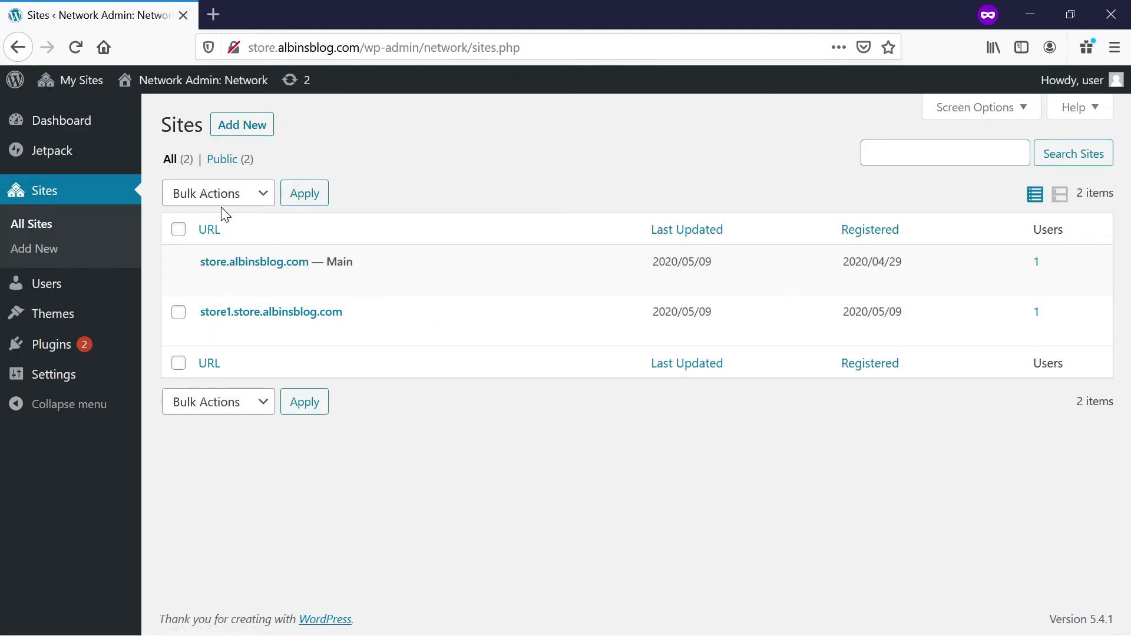
pyautogui.click(238, 128)
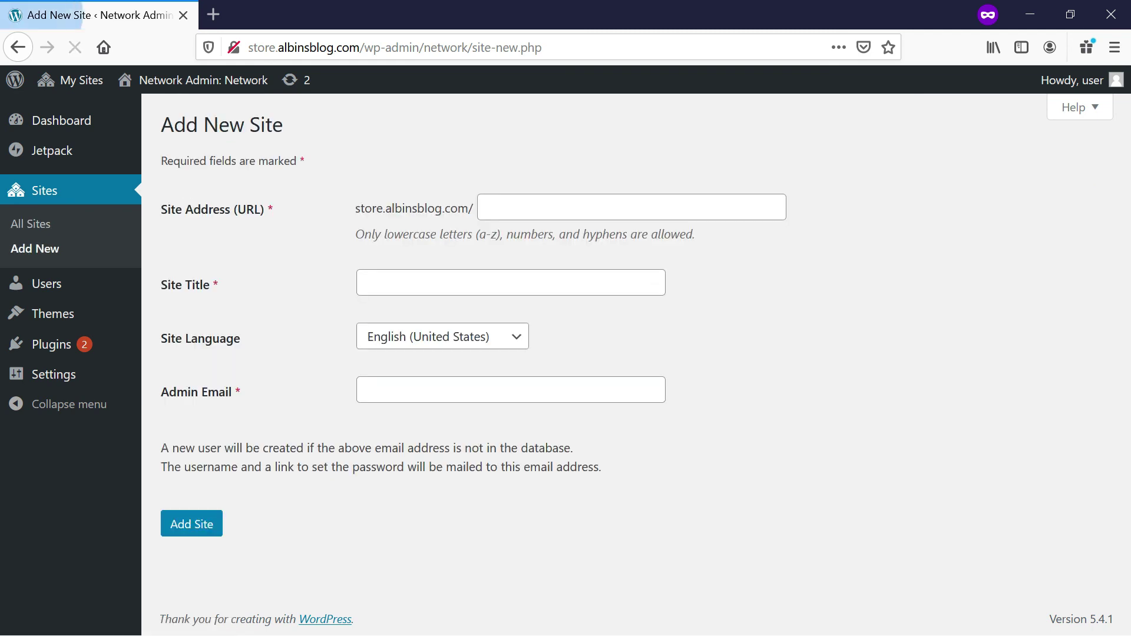
# Create the site with address store2, title store2 and the admin e-mail.
pyautogui.click(529, 214)
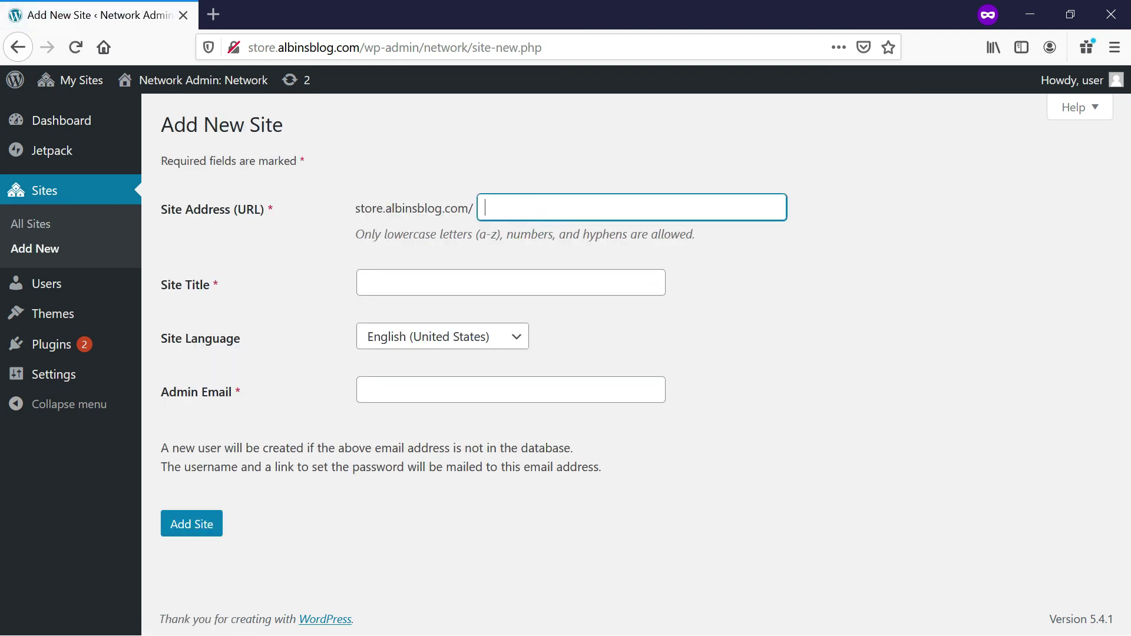
pyautogui.write('store1')
pyautogui.click(458, 278)
pyautogui.click(530, 206)
pyautogui.press('BackSpace')
pyautogui.write('2')
pyautogui.click(437, 284)
pyautogui.write('tore2')
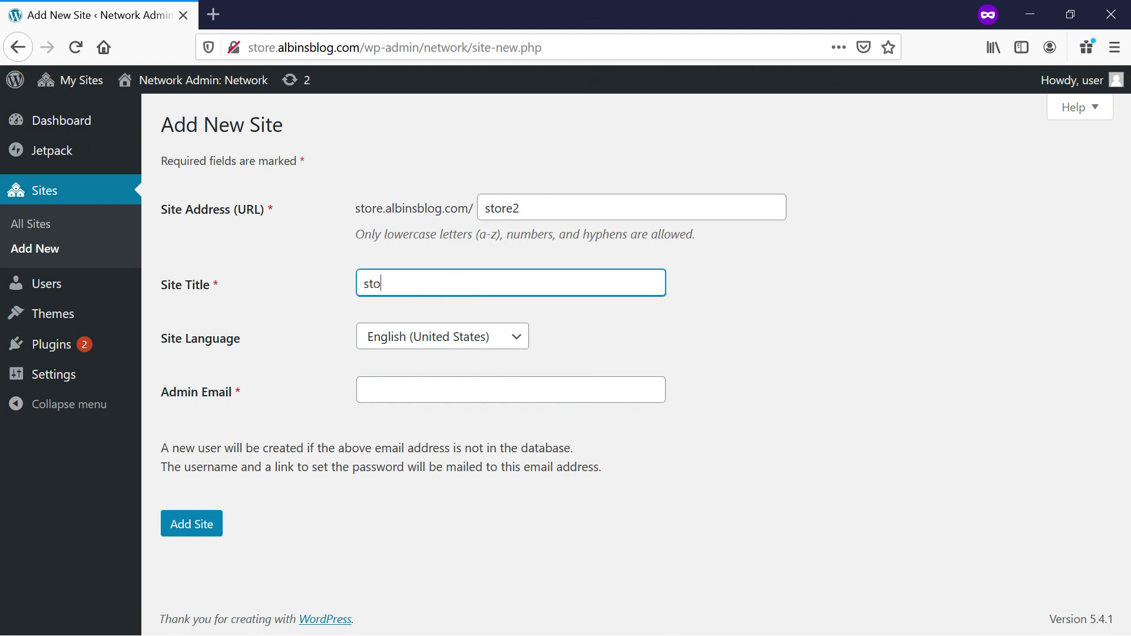
pyautogui.click(412, 395)
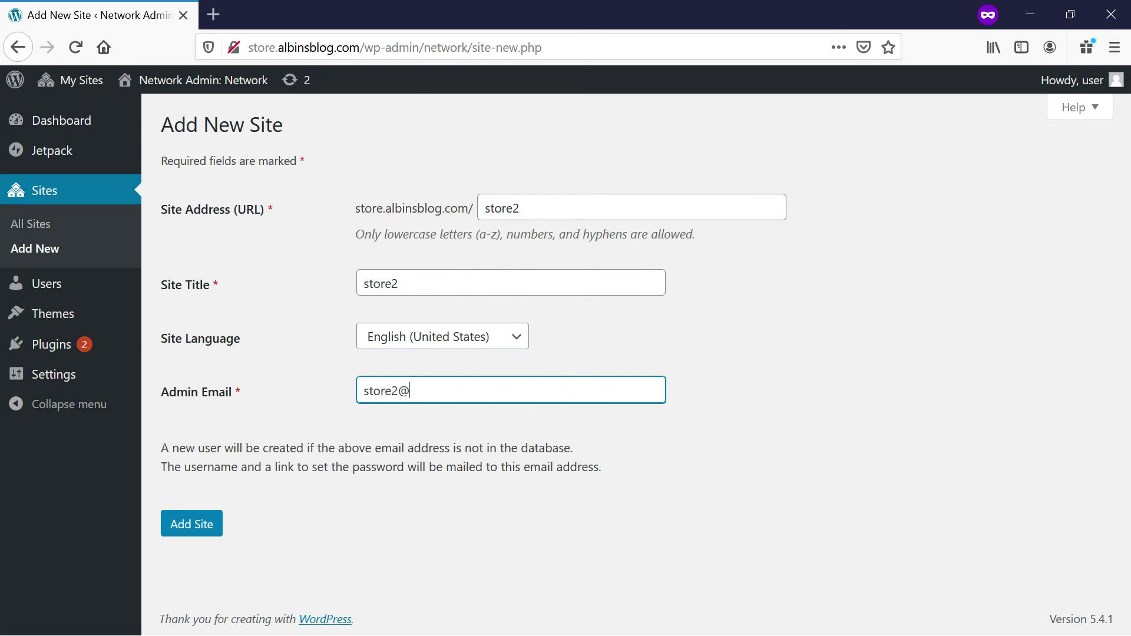
pyautogui.click(198, 530)
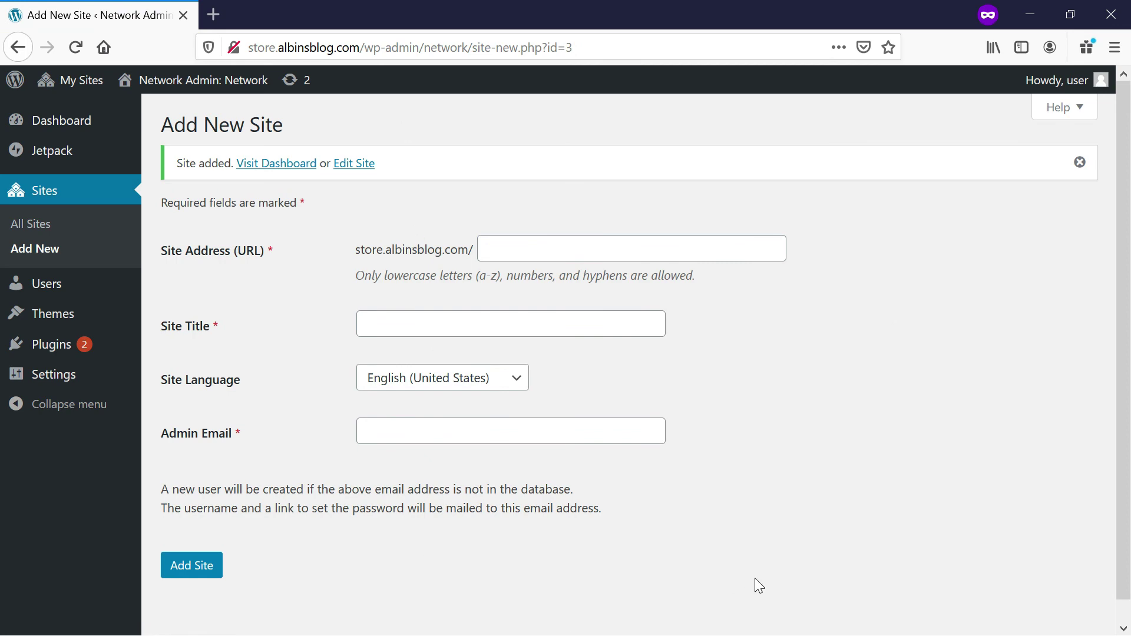
pyautogui.hotkey('alt', 'Tab')
pyautogui.hotkey('alt', 'Tab')
pyautogui.hotkey('alt', 'Tab')
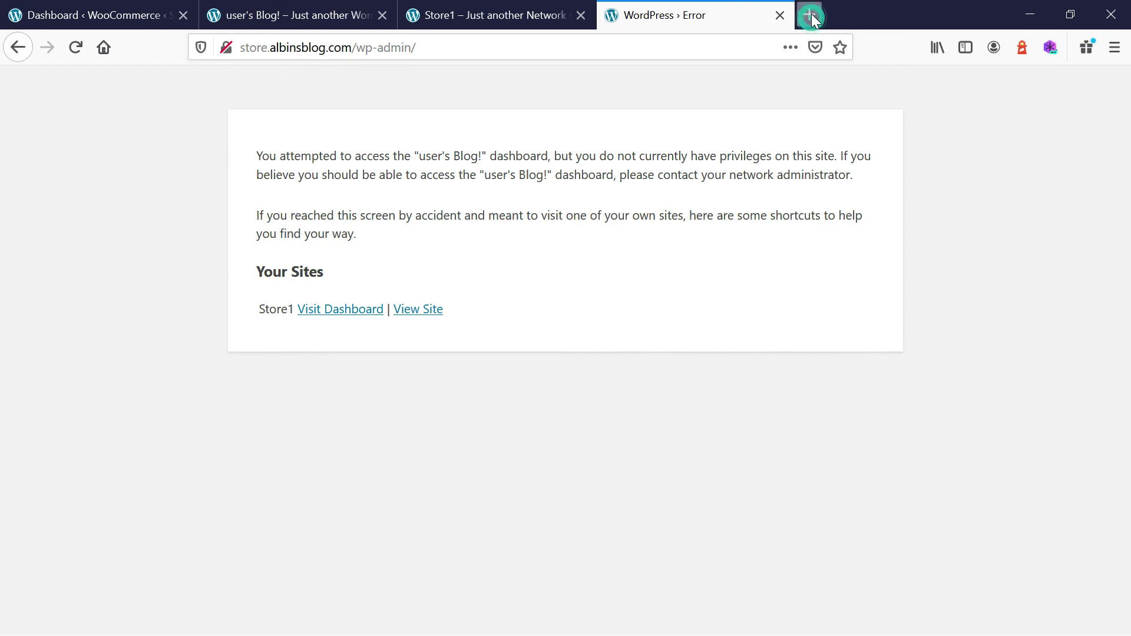
# In a new tab, load the store2 subsite at store.albinsblog.com/store2.
pyautogui.click(810, 14)
pyautogui.write('store')
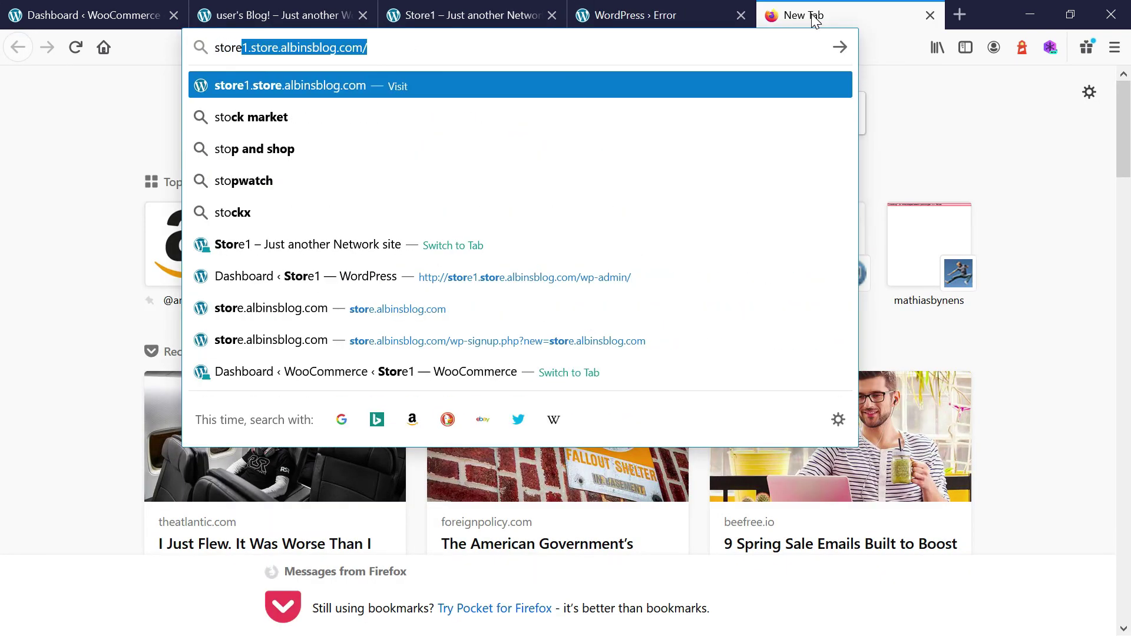
pyautogui.write('2.')
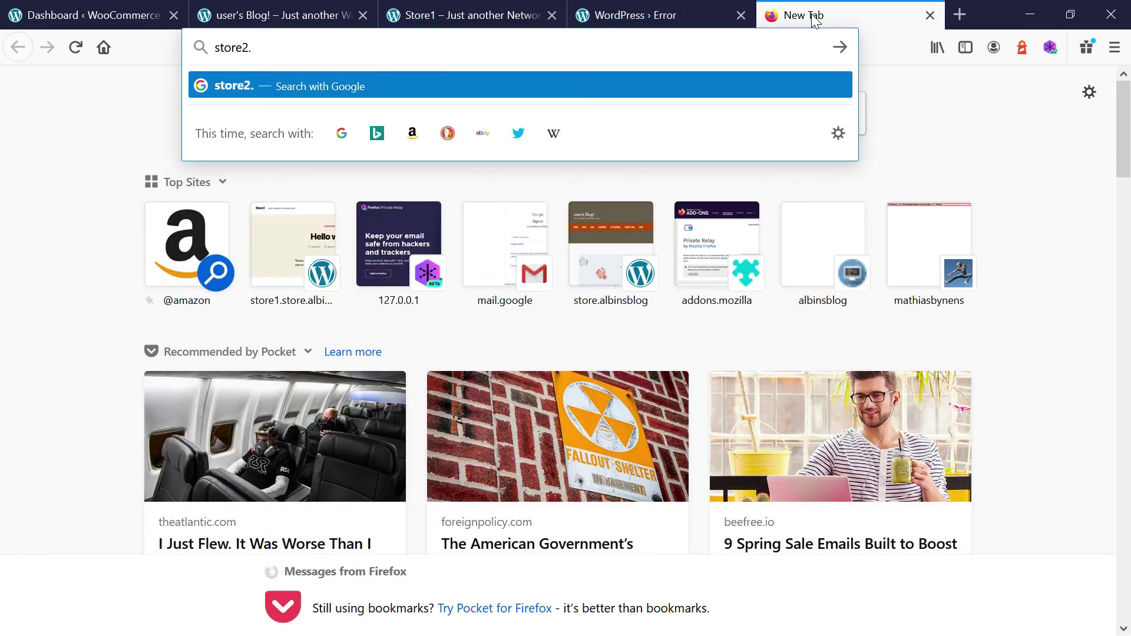
pyautogui.write('a')
pyautogui.press('BackSpace')
pyautogui.press('BackSpace')
pyautogui.press('BackSpace')
pyautogui.write('.com/')
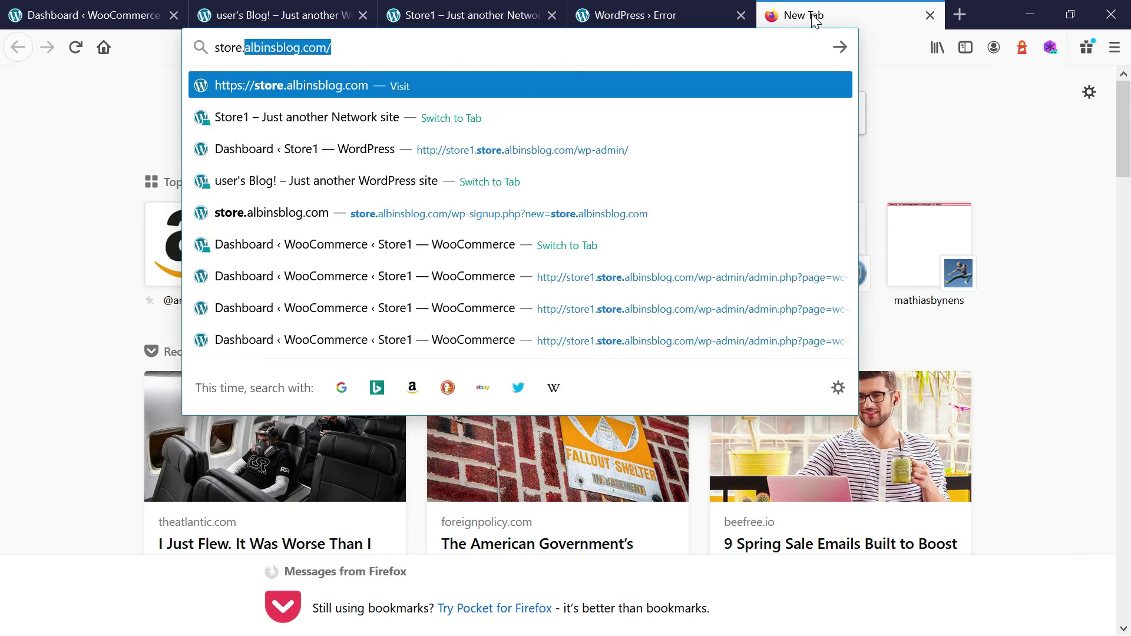
pyautogui.press('End')
pyautogui.write('store')
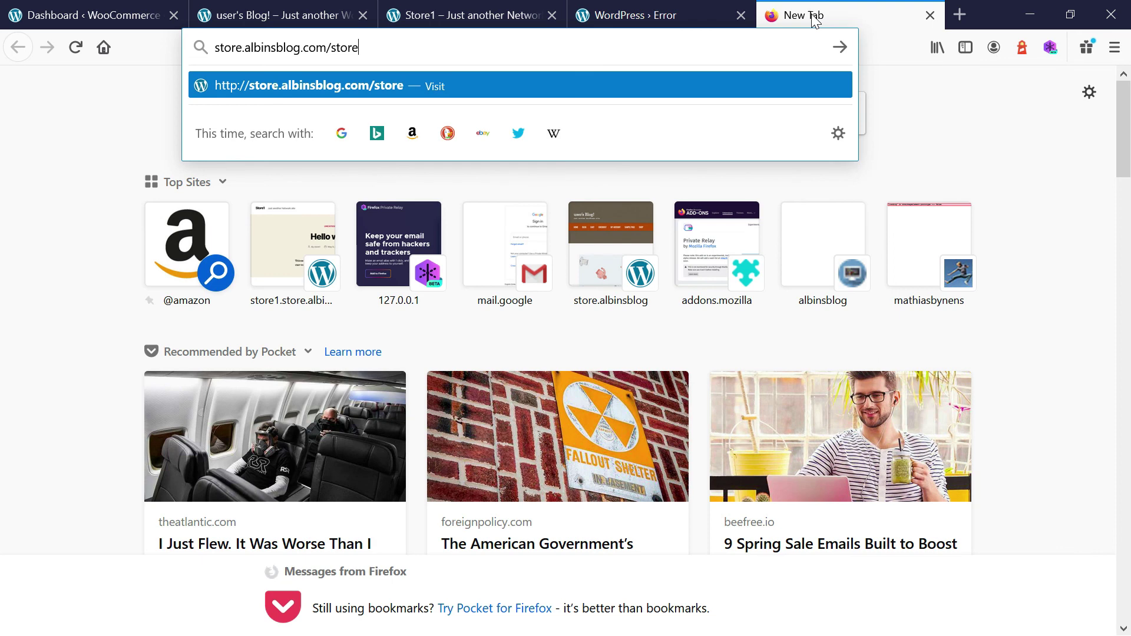
pyautogui.write('2')
pyautogui.press('Return')
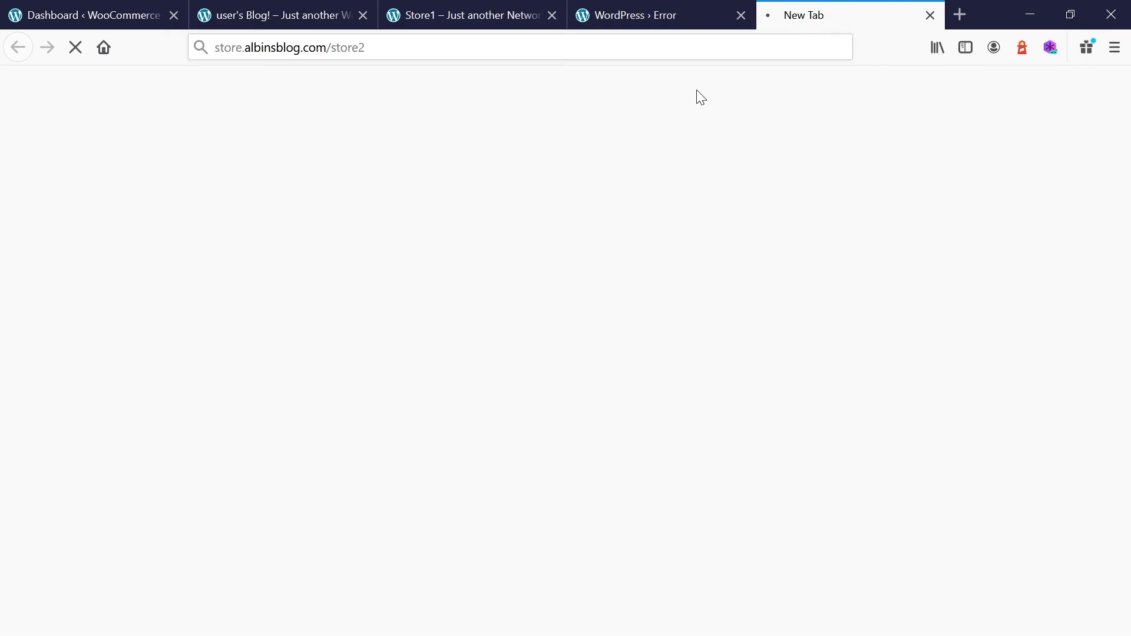